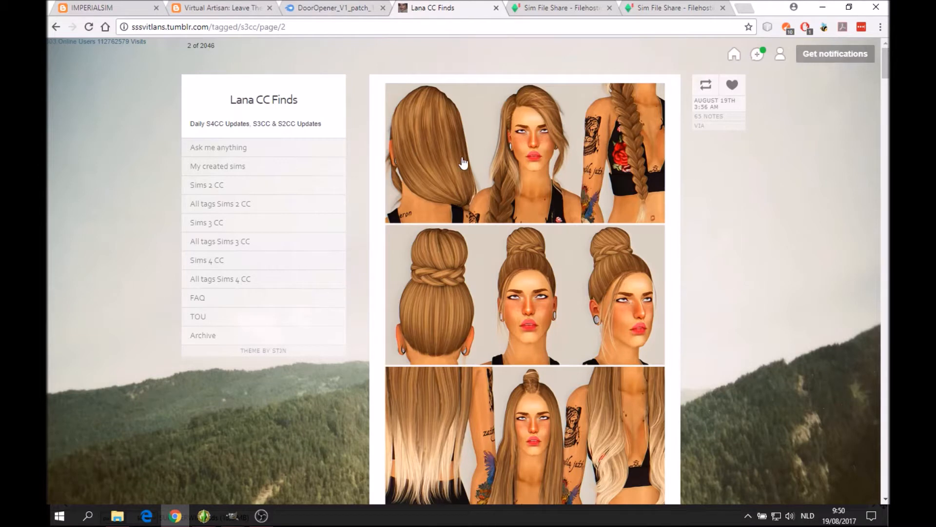
pyautogui.scroll(-3, 510, 112)
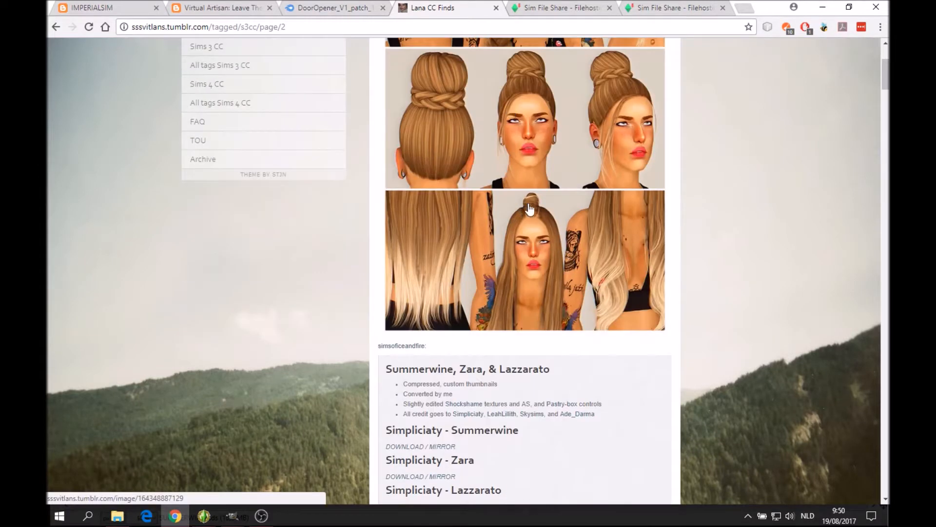
pyautogui.scroll(3, 511, 111)
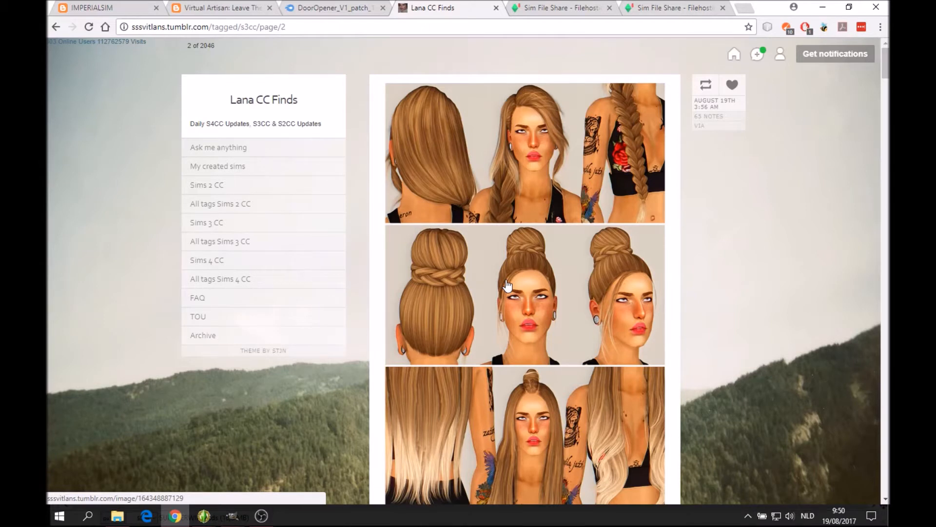
# Switch to s3pe and bring the open PlumblobsSimpliciatyOberlinTFEF.package to the front.
pyautogui.click(204, 516)
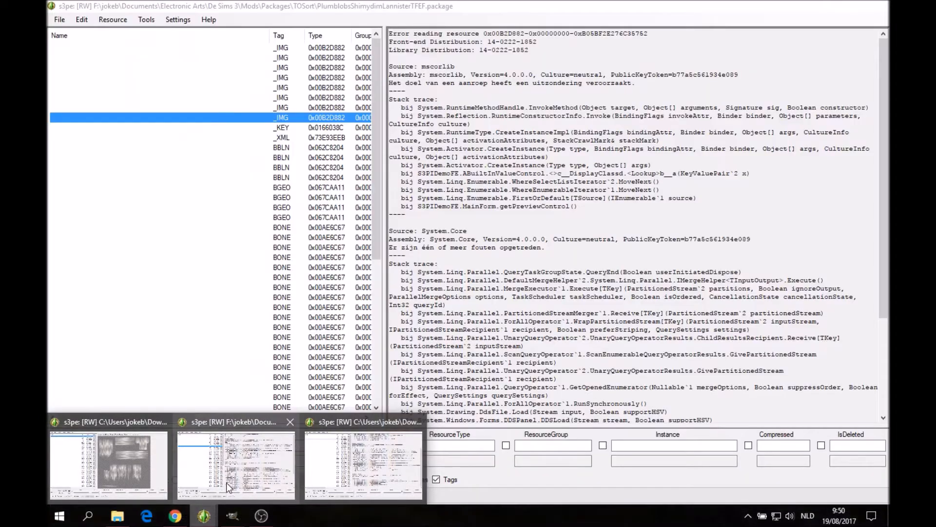
pyautogui.click(226, 481)
pyautogui.click(204, 515)
pyautogui.click(344, 473)
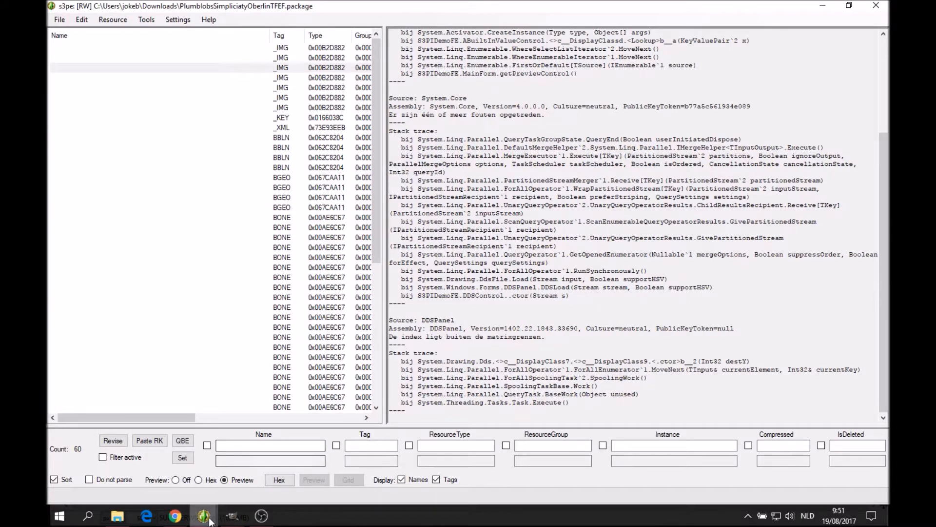
pyautogui.moveTo(209, 521)
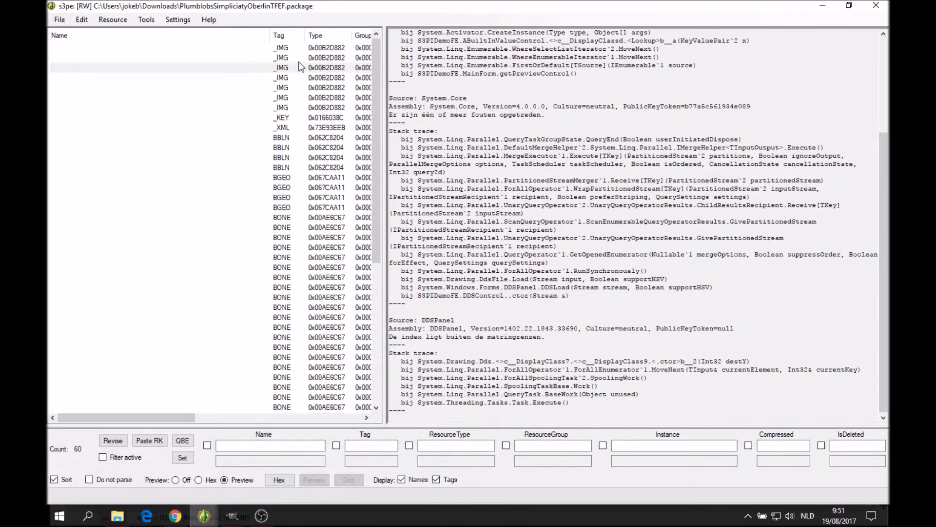
# Preview the third _IMG resource in the package and read through its error report.
pyautogui.click(299, 67)
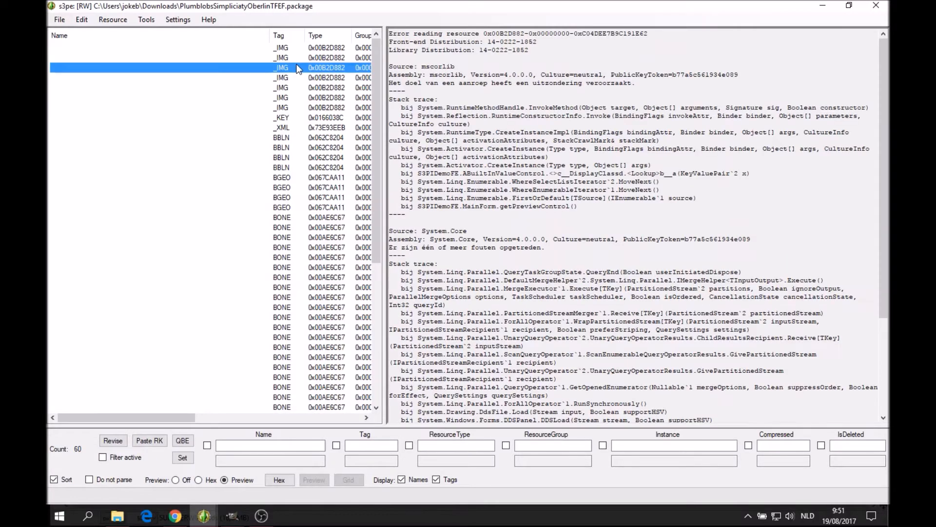
pyautogui.scroll(-5, 460, 198)
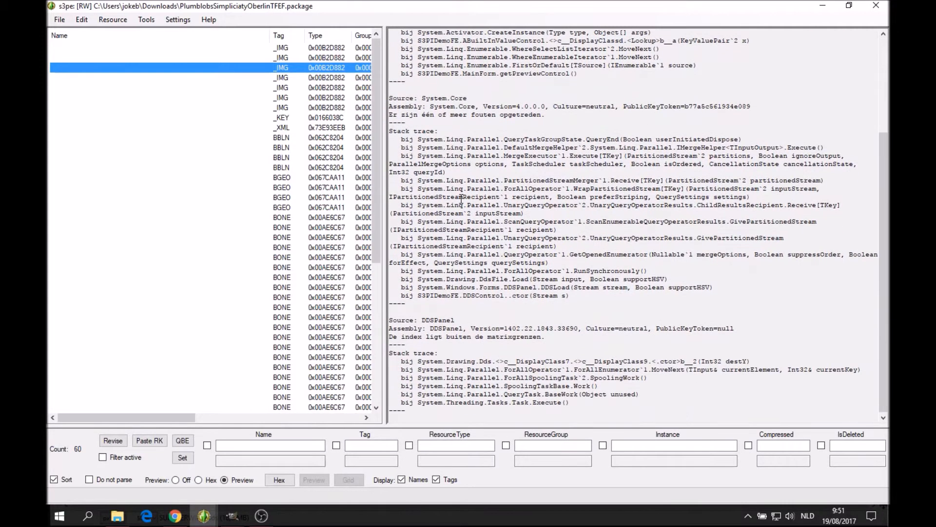
pyautogui.scroll(5, 461, 198)
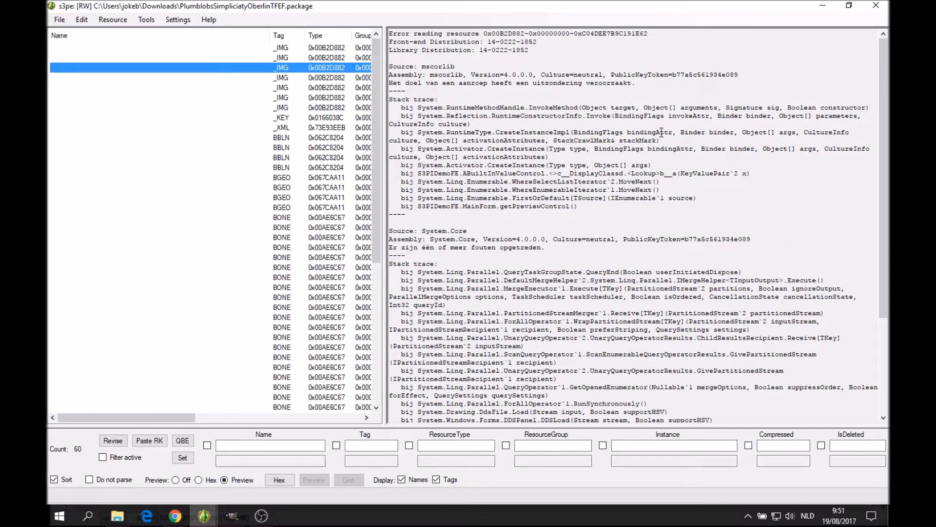
pyautogui.scroll(-5, 641, 159)
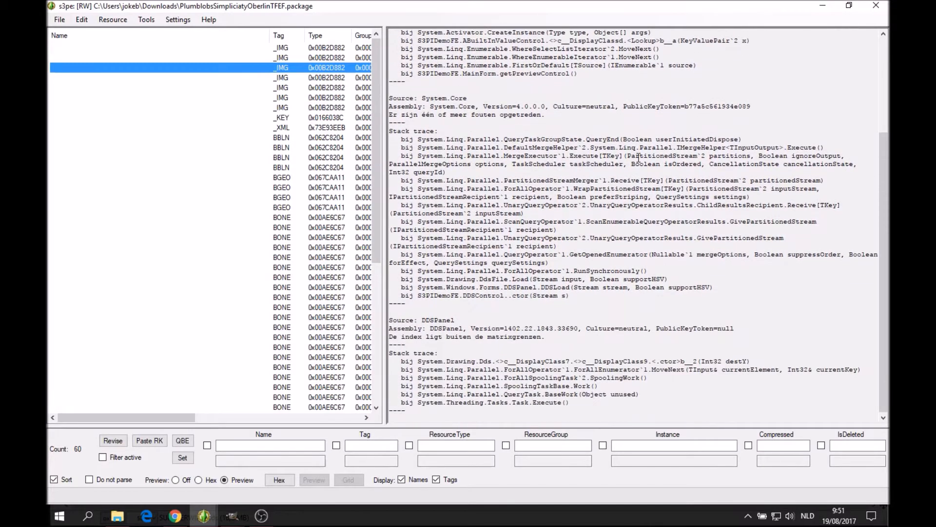
pyautogui.scroll(5, 638, 158)
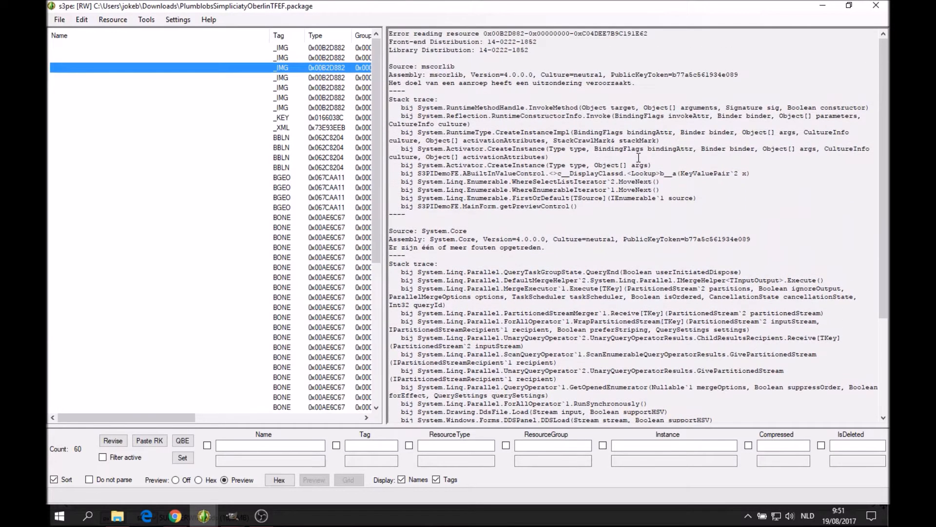
# Compare the previews of the first three _IMG resources and recheck the third one's error report.
pyautogui.click(291, 47)
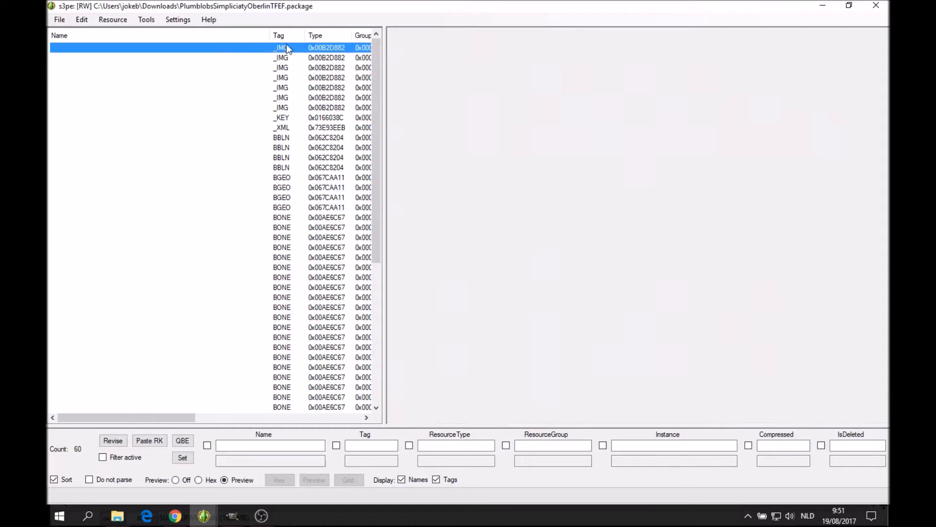
pyautogui.click(292, 57)
pyautogui.click(291, 68)
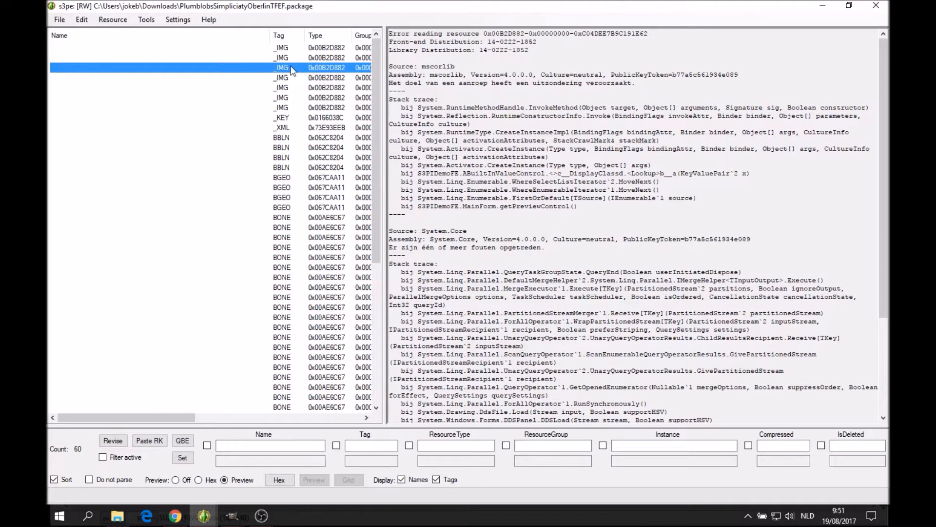
pyautogui.press('Up')
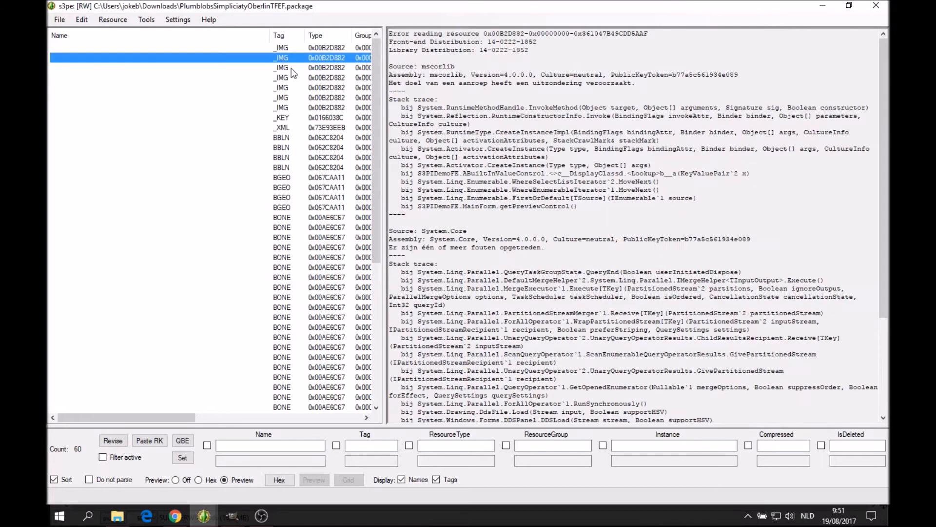
pyautogui.click(302, 69)
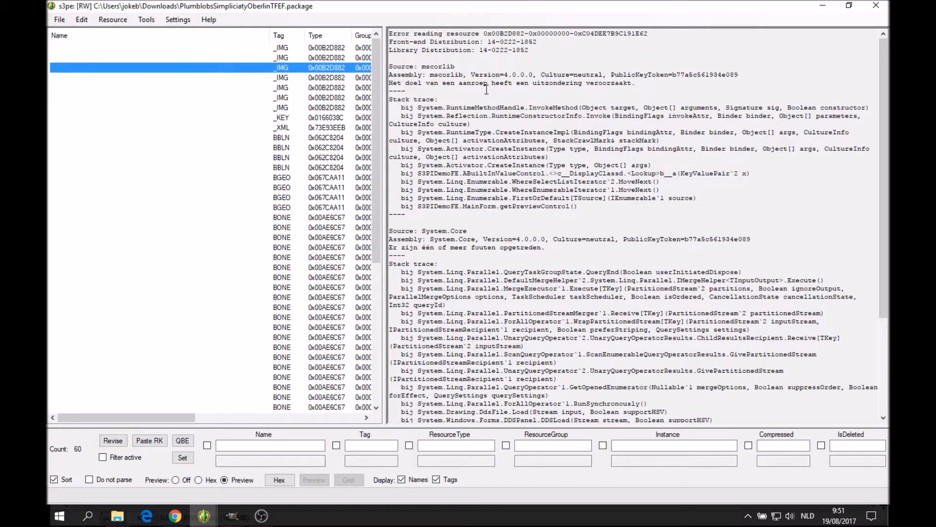
pyautogui.scroll(-3, 594, 347)
pyautogui.scroll(3, 561, 274)
pyautogui.click(284, 58)
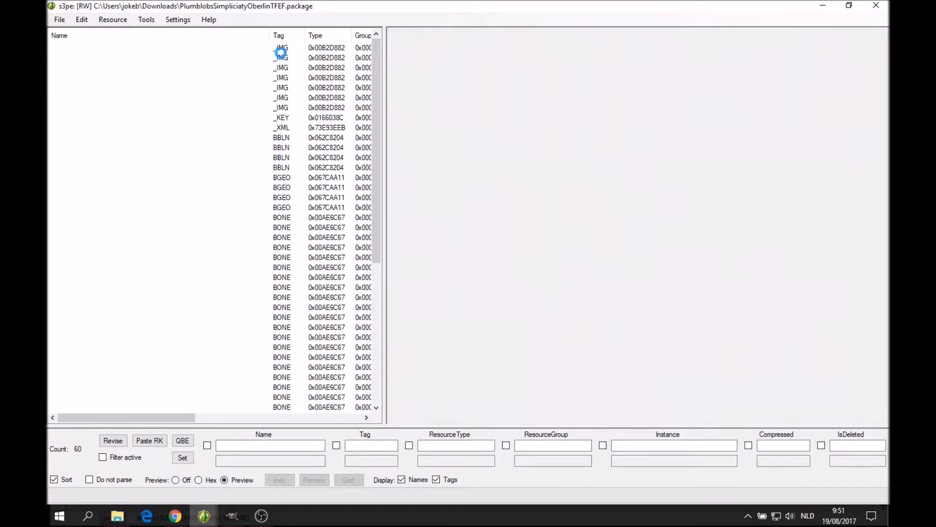
# Preview all seven _IMG resources one after another to check which textures can be displayed.
pyautogui.click(286, 48)
pyautogui.click(281, 60)
pyautogui.click(286, 70)
pyautogui.click(291, 80)
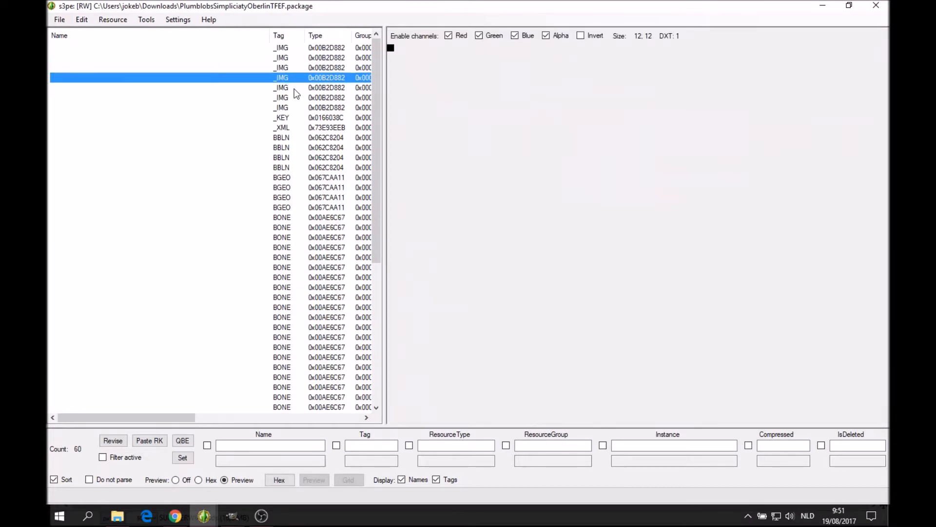
pyautogui.click(294, 88)
pyautogui.click(293, 97)
pyautogui.click(292, 107)
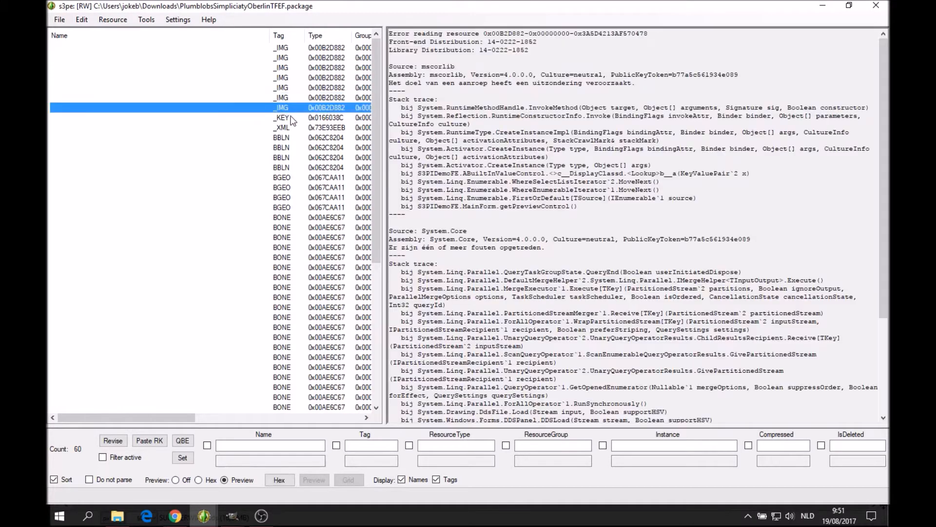
pyautogui.click(286, 80)
# Export the third _IMG resource to the ts4conversion folder as ORIG.dds.
pyautogui.click(287, 71)
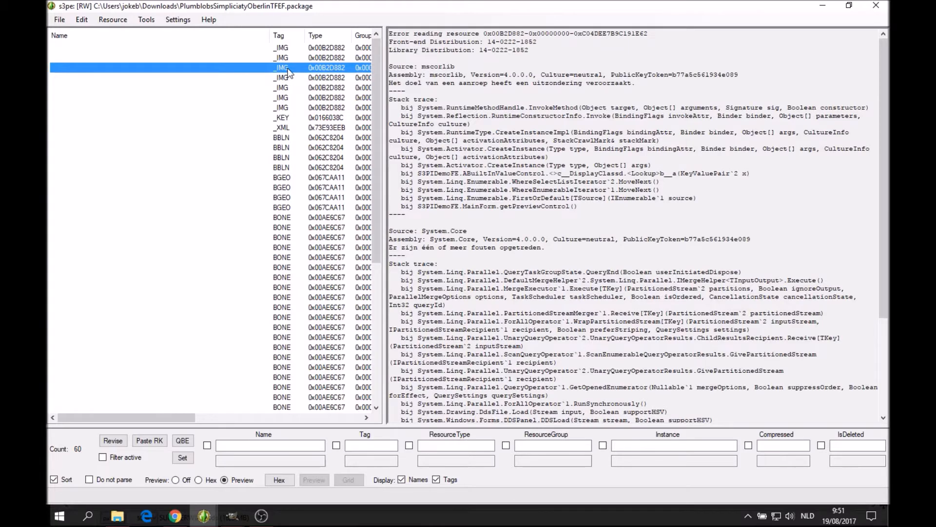
pyautogui.rightClick(282, 67)
pyautogui.moveTo(383, 221)
pyautogui.click(421, 222)
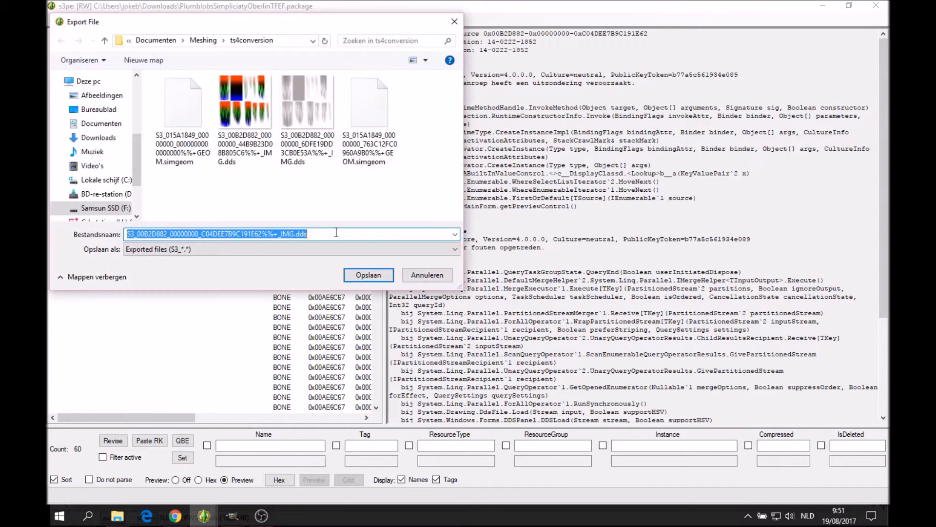
pyautogui.click(312, 234)
pyautogui.moveTo(294, 234); pyautogui.dragTo(126, 234)
pyautogui.press('BackSpace')
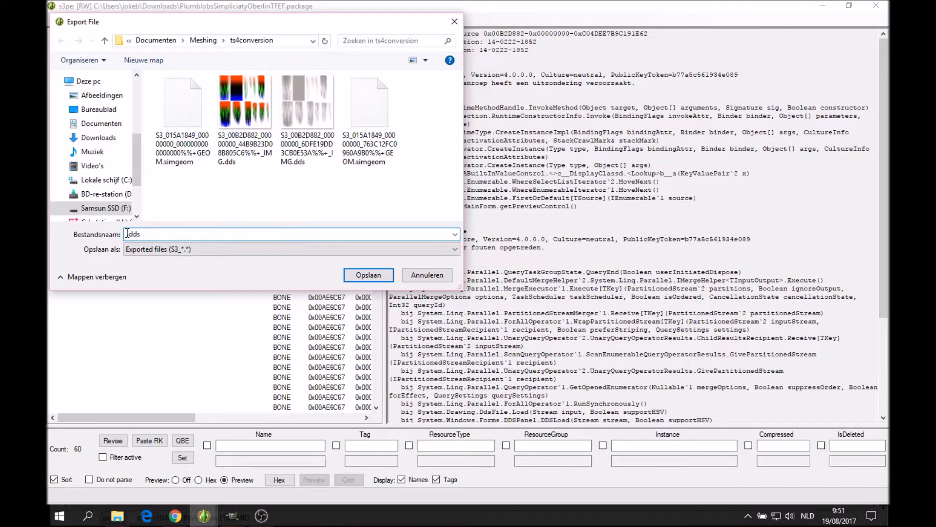
pyautogui.write('ORIG')
pyautogui.press('Return')
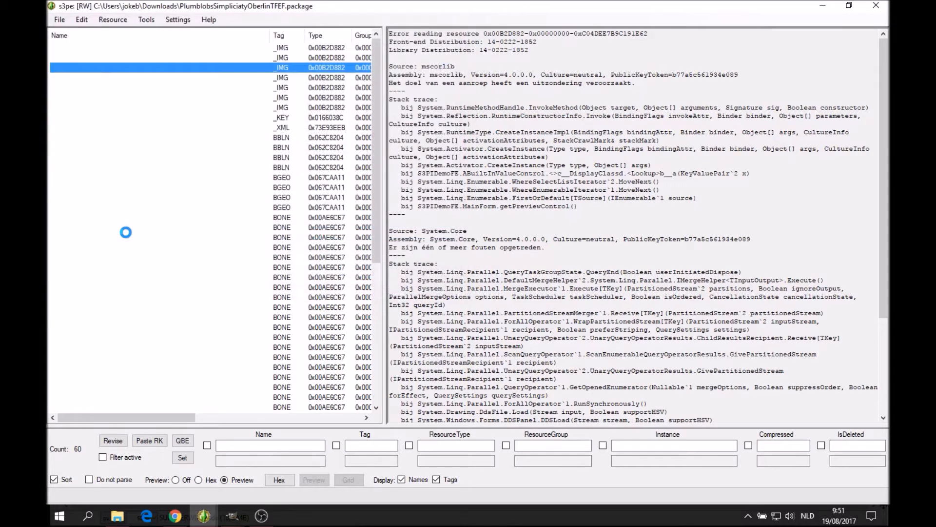
# Switch to GIMP and open the exported ORIG.dds from the ts4conversion folder.
pyautogui.click(233, 515)
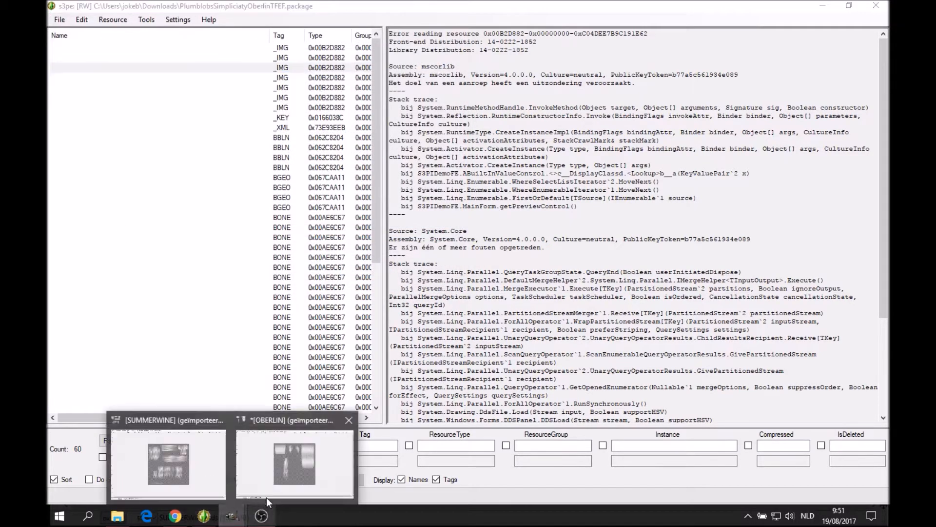
pyautogui.click(266, 453)
pyautogui.click(62, 19)
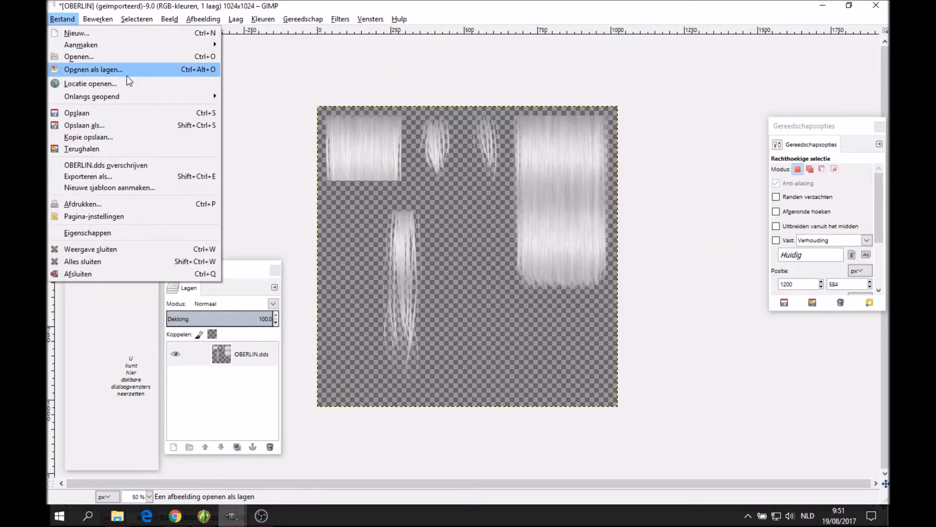
pyautogui.click(147, 57)
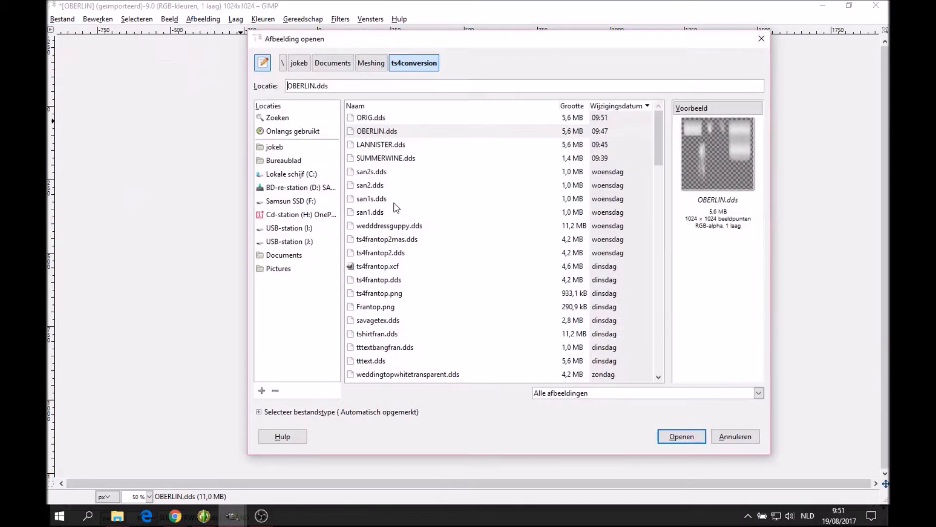
pyautogui.click(373, 117)
pyautogui.click(683, 437)
pyautogui.click(318, 179)
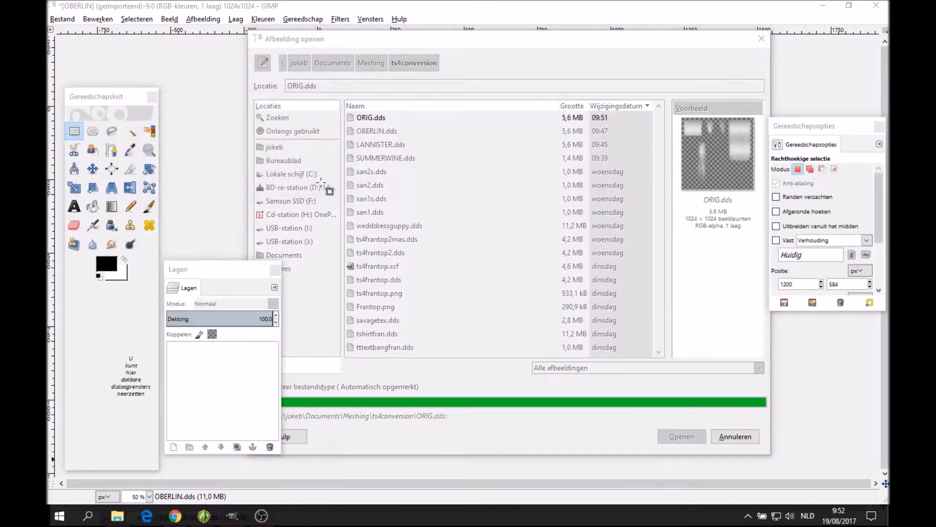
pyautogui.click(482, 115)
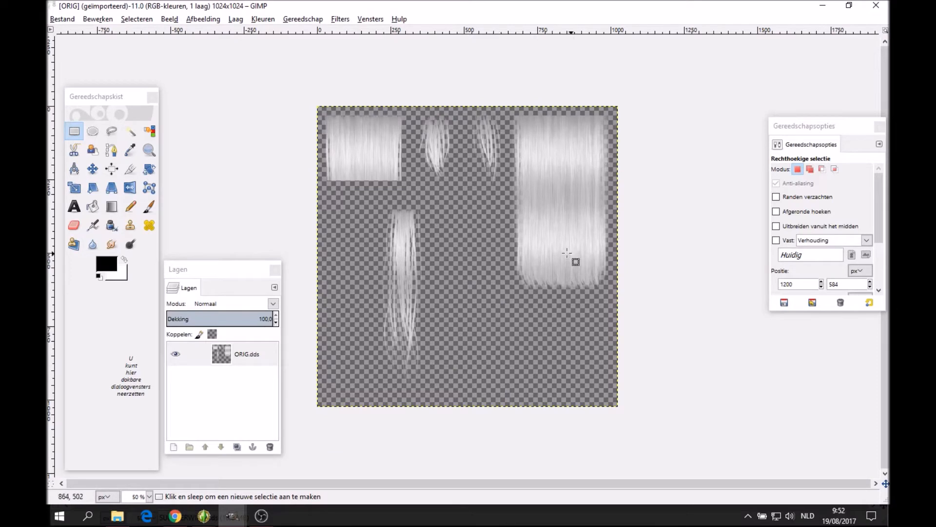
# Select a rectangle of about 266 × 522 px inside the largest hair block, starting near 699, 35, and copy it.
pyautogui.click(79, 133)
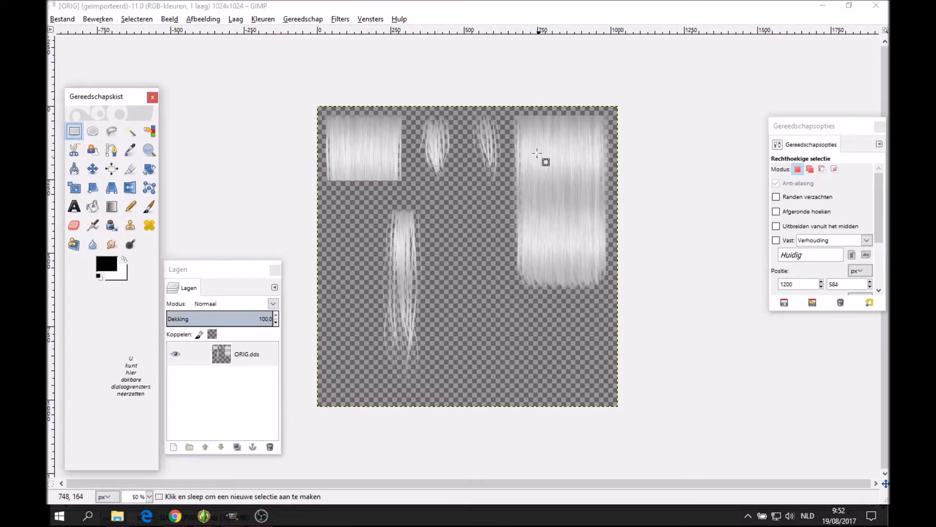
pyautogui.click(149, 150)
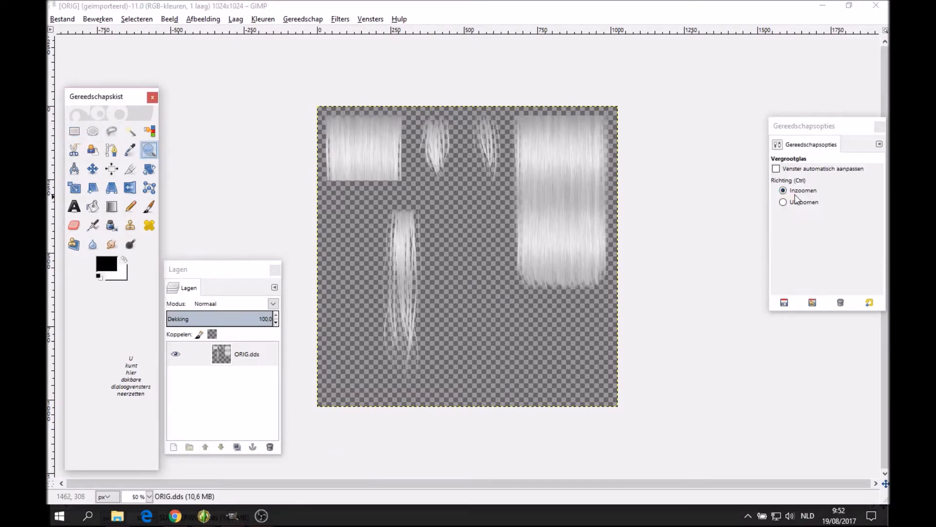
pyautogui.click(619, 194)
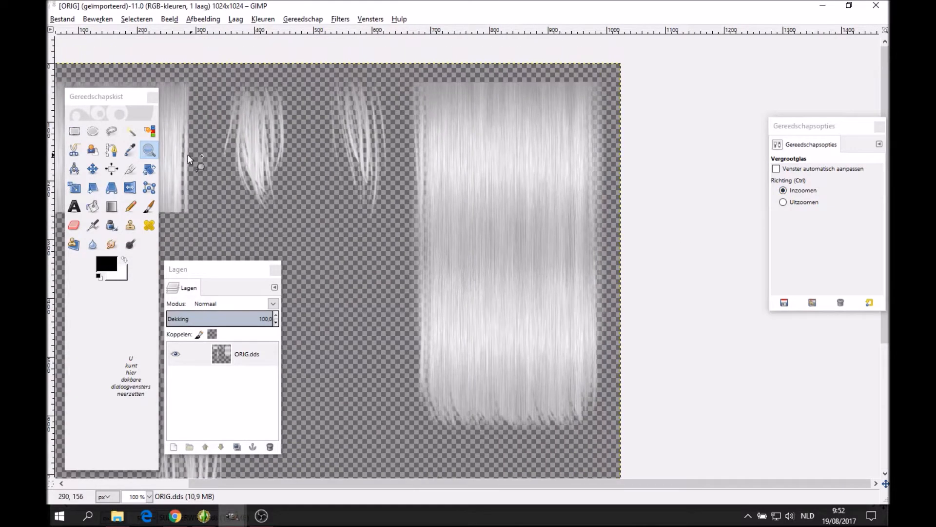
pyautogui.click(74, 131)
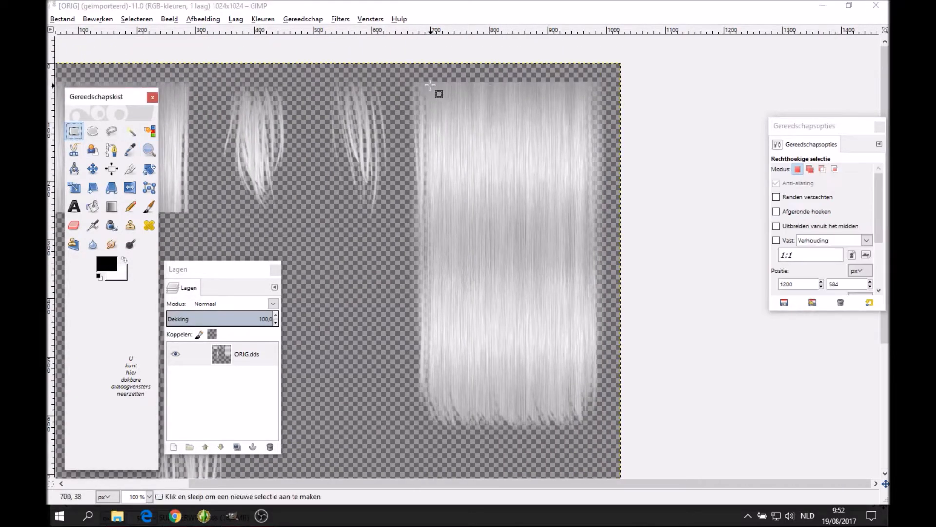
pyautogui.moveTo(428, 84); pyautogui.dragTo(586, 390)
pyautogui.moveTo(436, 229); pyautogui.dragTo(438, 230)
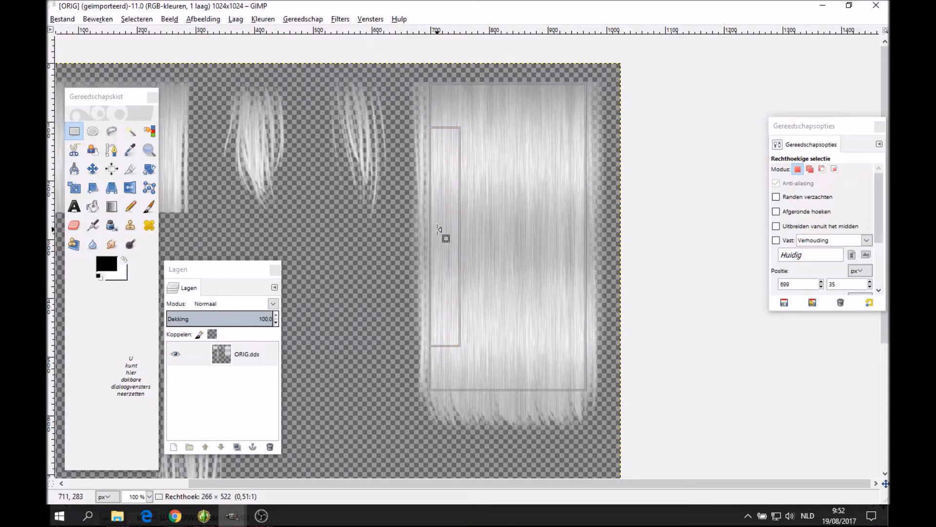
pyautogui.moveTo(438, 229); pyautogui.dragTo(439, 229)
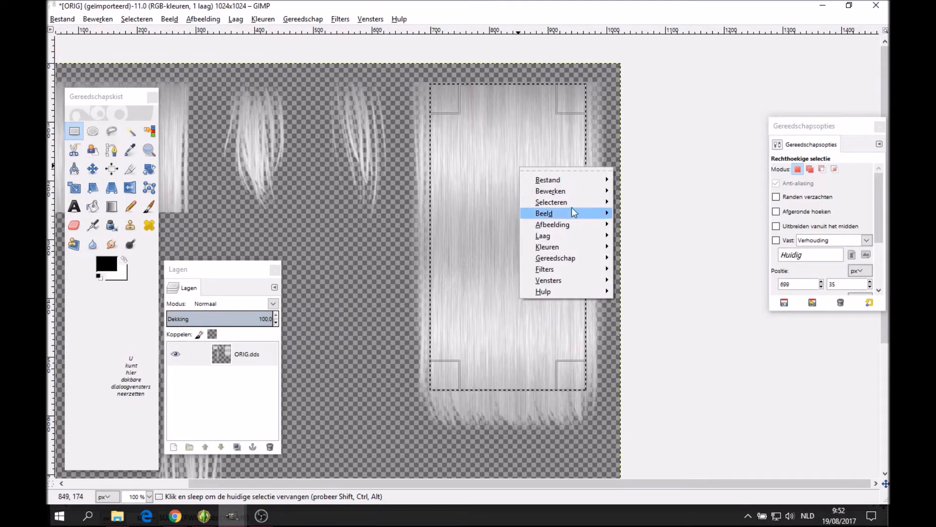
pyautogui.moveTo(580, 191)
pyautogui.click(658, 264)
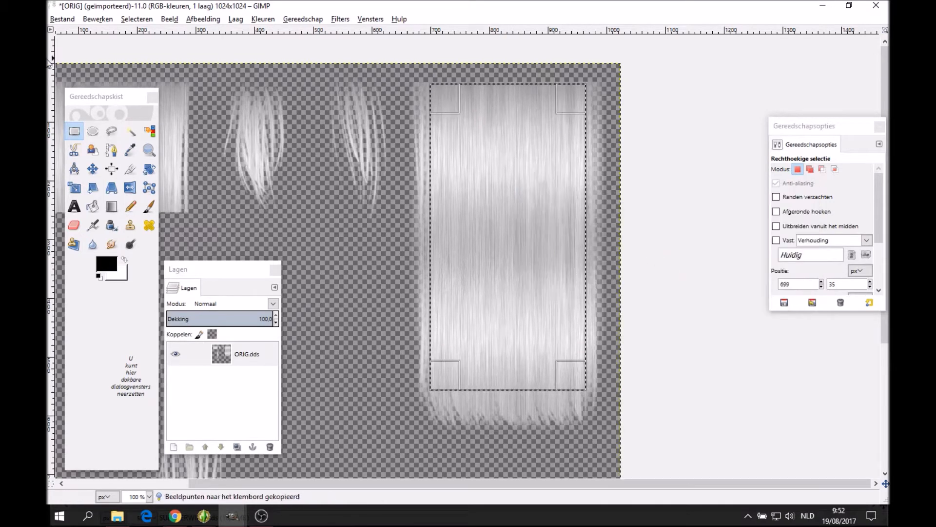
# Check the rectangular selection's size and create a new image of 266 × 522 px.
pyautogui.scroll(-3, 849, 240)
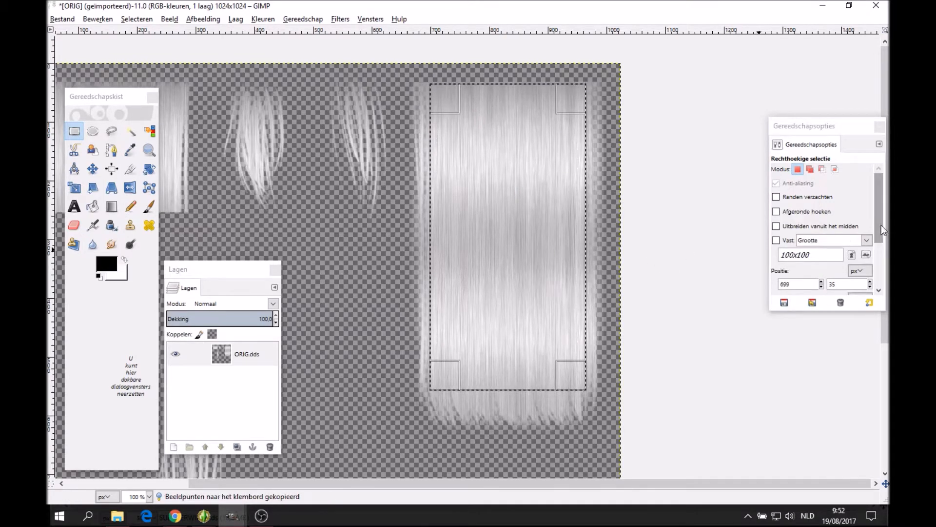
pyautogui.moveTo(881, 226); pyautogui.dragTo(882, 273)
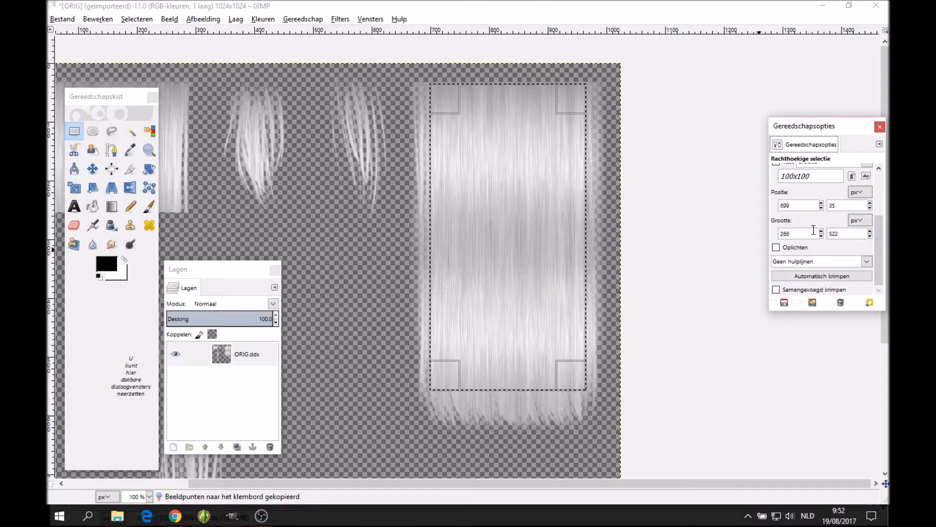
pyautogui.click(59, 19)
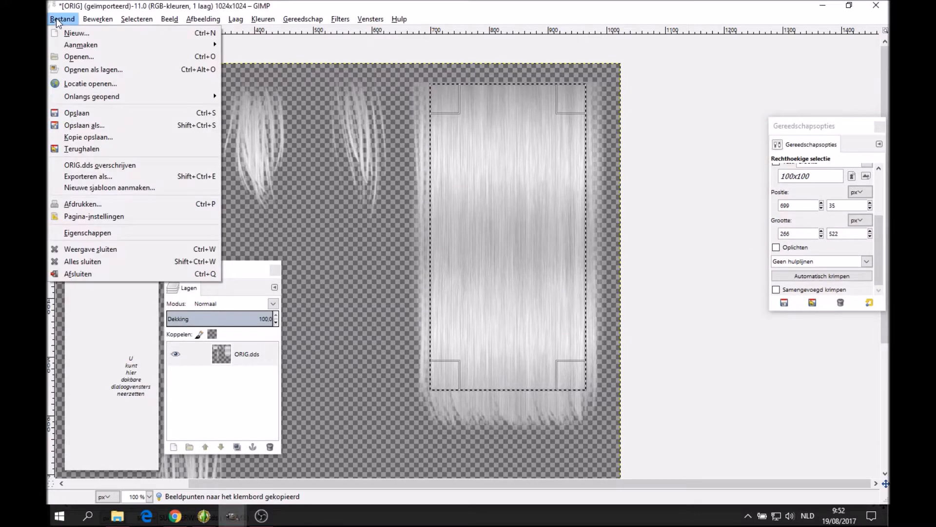
pyautogui.click(69, 33)
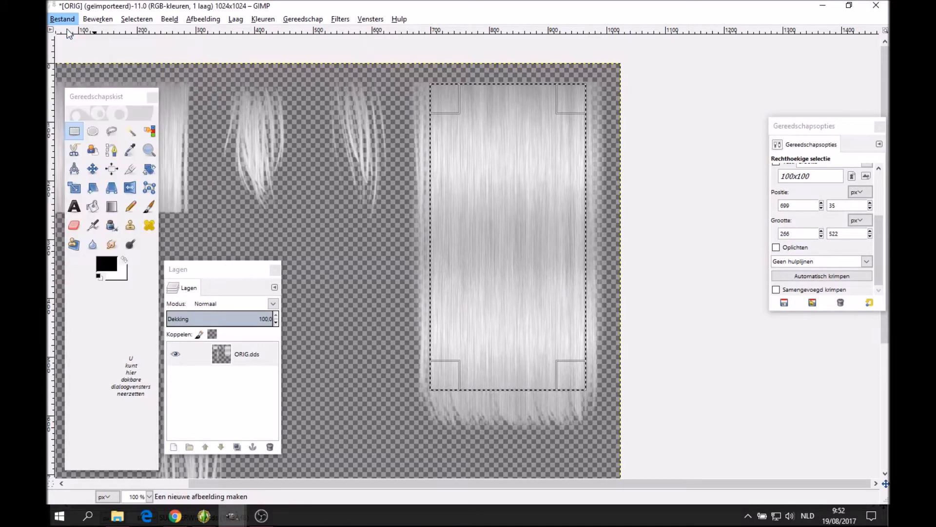
pyautogui.moveTo(647, 58); pyautogui.dragTo(389, 72)
pyautogui.moveTo(383, 122); pyautogui.dragTo(358, 125)
pyautogui.write('266')
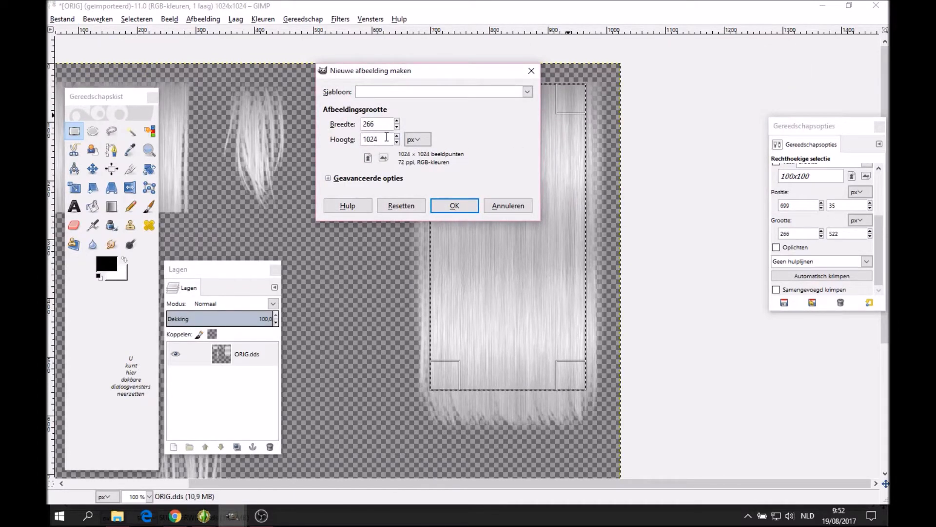
pyautogui.moveTo(389, 139); pyautogui.dragTo(338, 141)
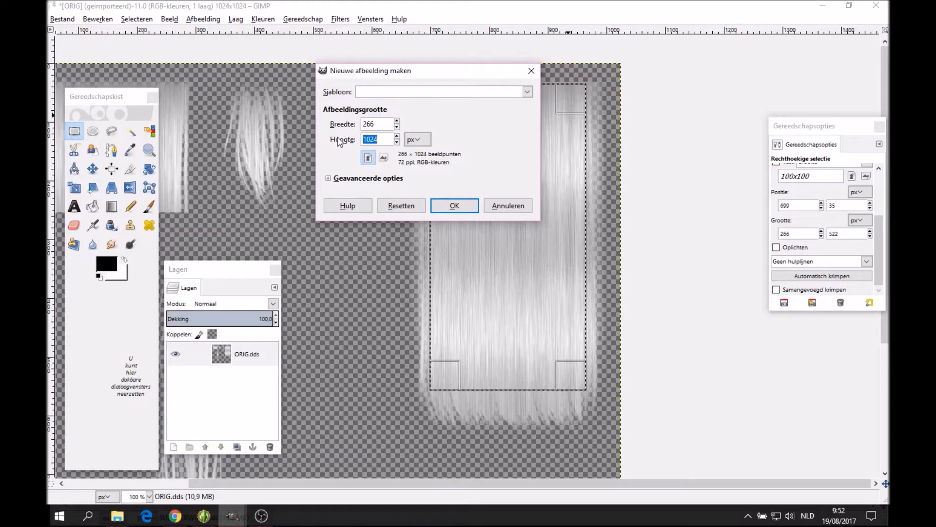
pyautogui.write('522')
pyautogui.press('Return')
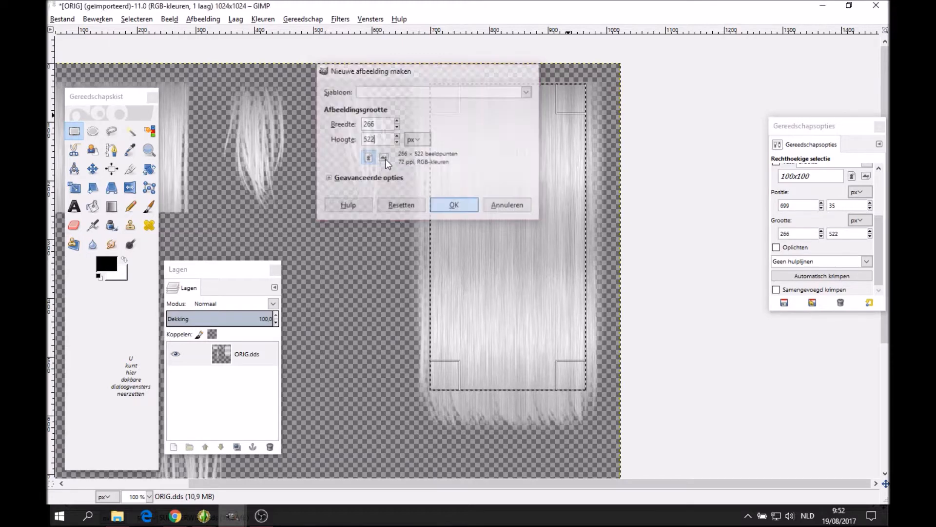
# Paste the copied hair area into the new image, maximize its window and anchor the floating selection to the background.
pyautogui.rightClick(345, 123)
pyautogui.moveTo(292, 147)
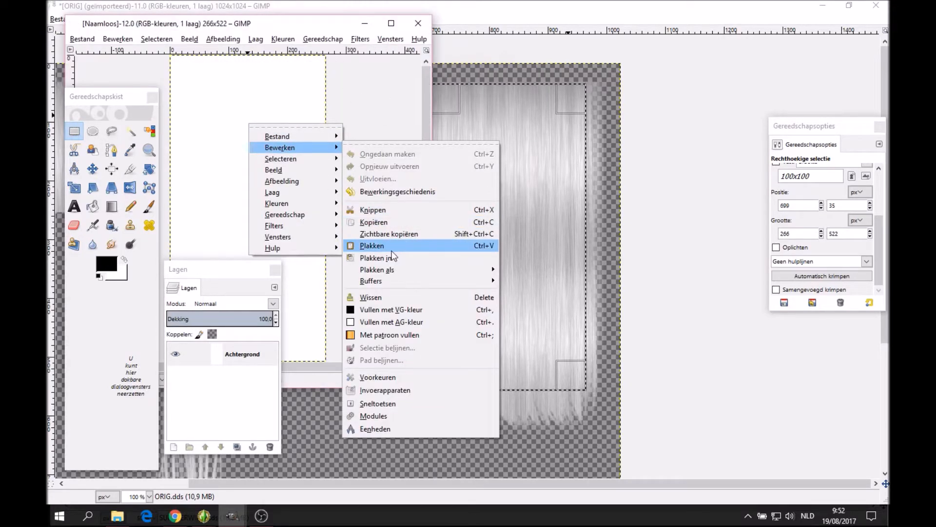
pyautogui.click(371, 245)
pyautogui.click(392, 23)
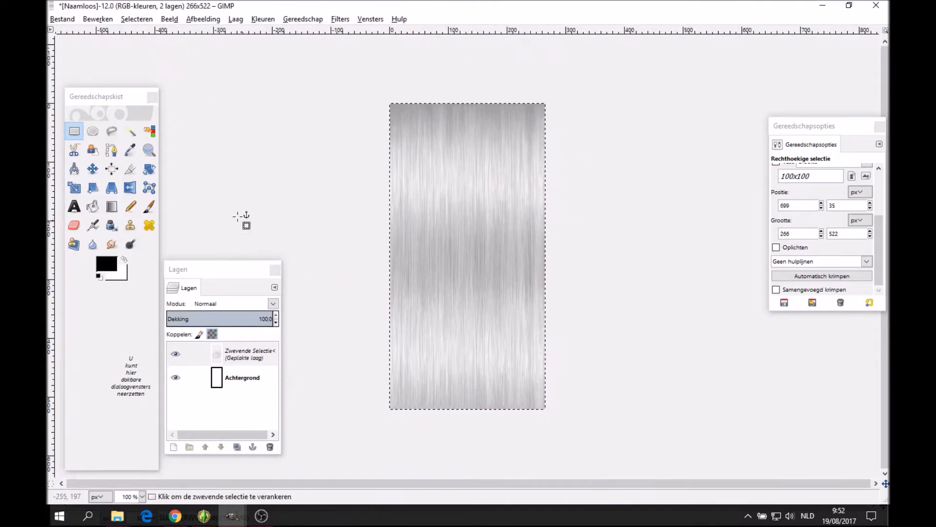
pyautogui.click(257, 354)
pyautogui.rightClick(257, 354)
pyautogui.click(312, 102)
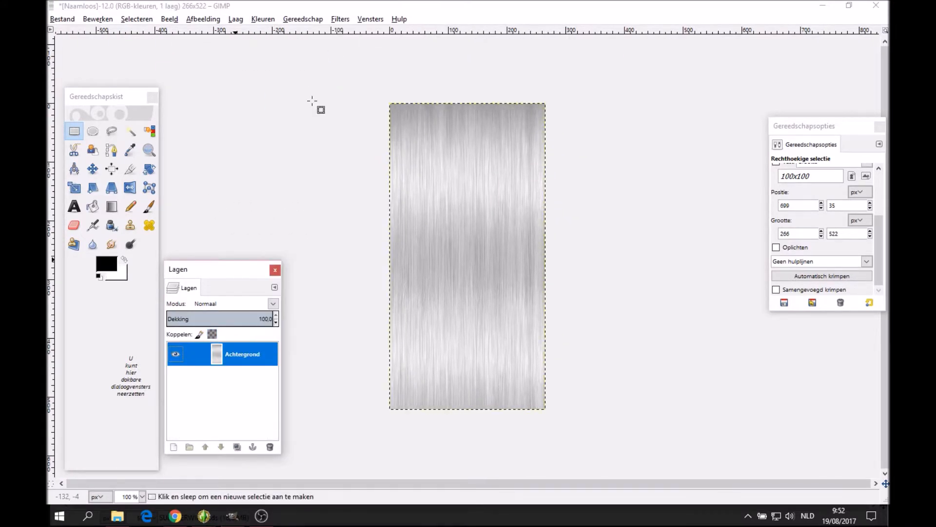
# Start exporting the pasted hair image in DDS format and choose the Meshing > Hair Textures folder as the destination.
pyautogui.click(71, 19)
pyautogui.click(105, 177)
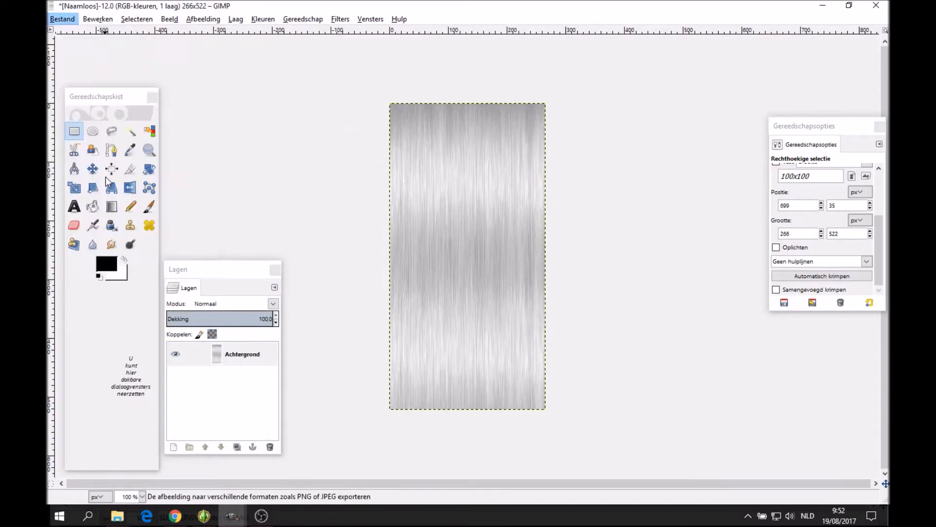
pyautogui.click(500, 70)
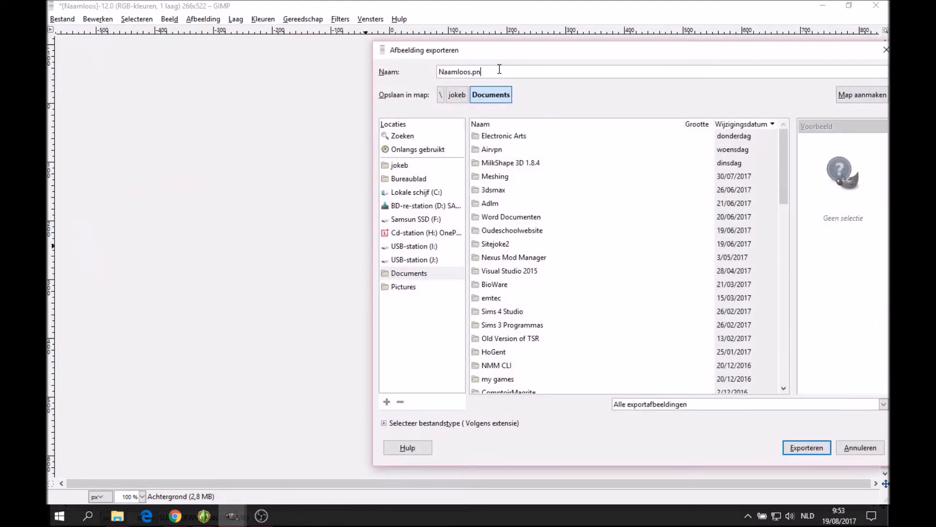
pyautogui.press('BackSpace')
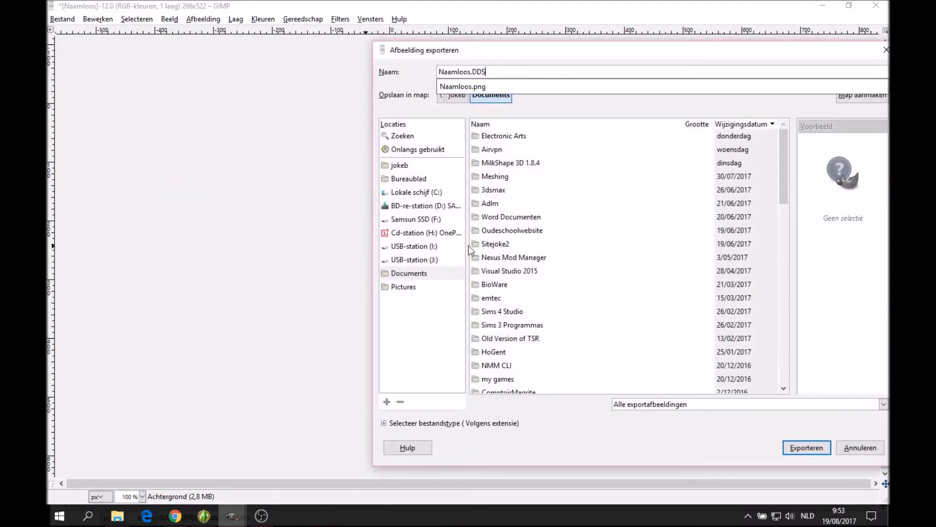
pyautogui.click(420, 281)
pyautogui.click(418, 273)
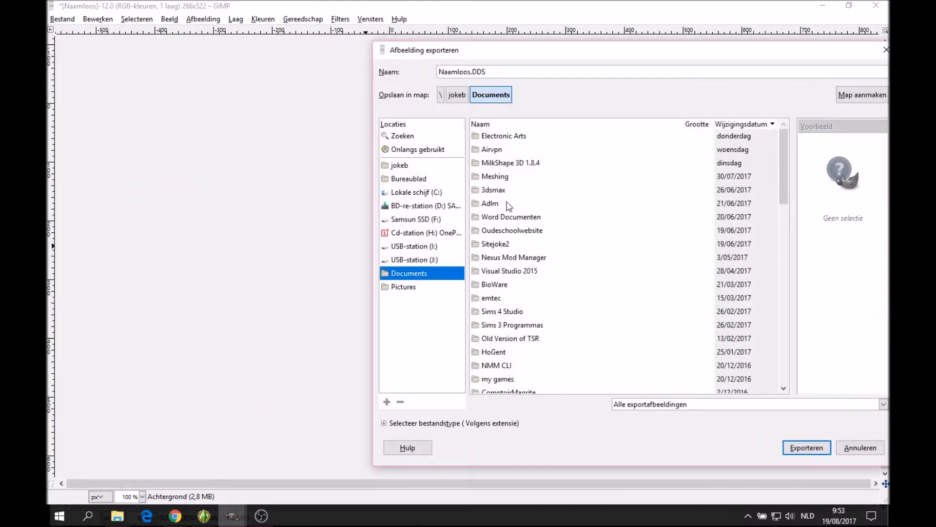
pyautogui.doubleClick(507, 178)
pyautogui.doubleClick(514, 231)
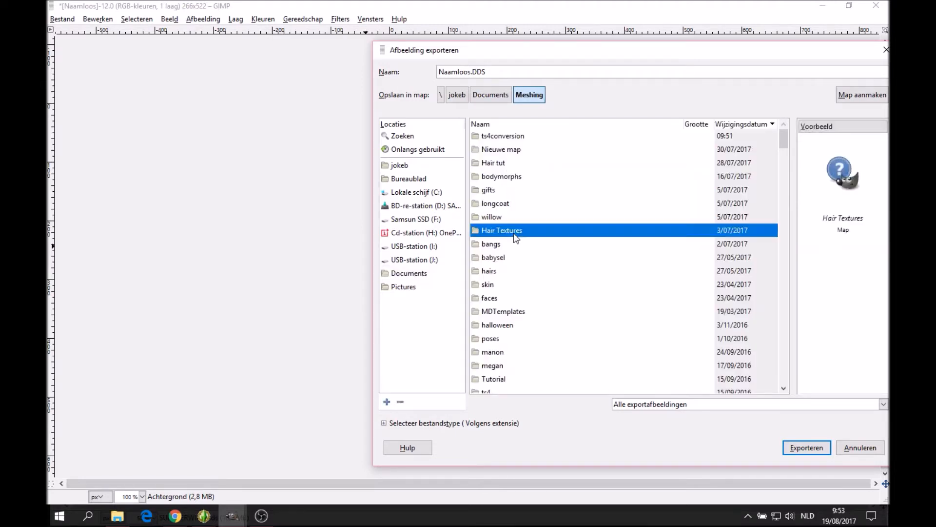
# Name the export quickretexurehair.DDS, choose a DDS compression and complete the export.
pyautogui.click(474, 70)
pyautogui.press('BackSpace')
pyautogui.press('BackSpace')
pyautogui.press('BackSpace')
pyautogui.press('BackSpace')
pyautogui.press('BackSpace')
pyautogui.press('BackSpace')
pyautogui.press('BackSpace')
pyautogui.press('BackSpace')
pyautogui.write('quickre')
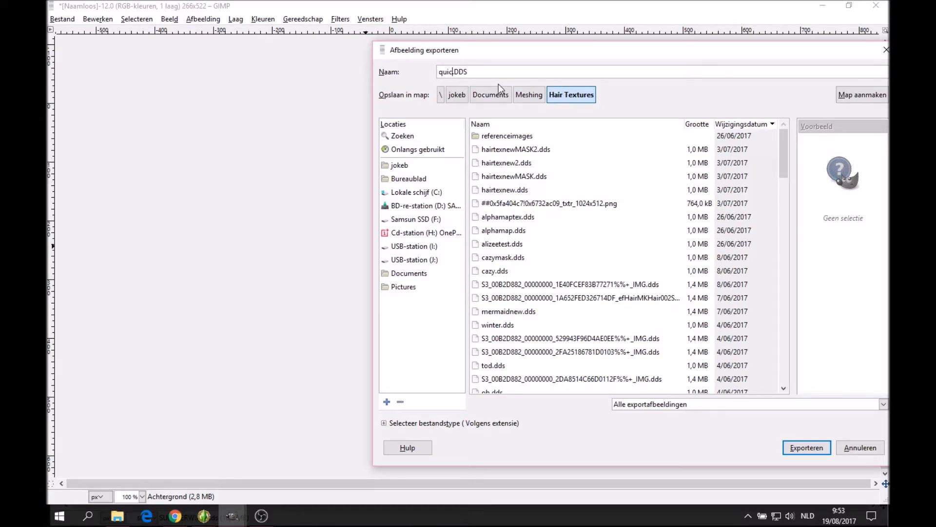
pyautogui.write('te')
pyautogui.press('Return')
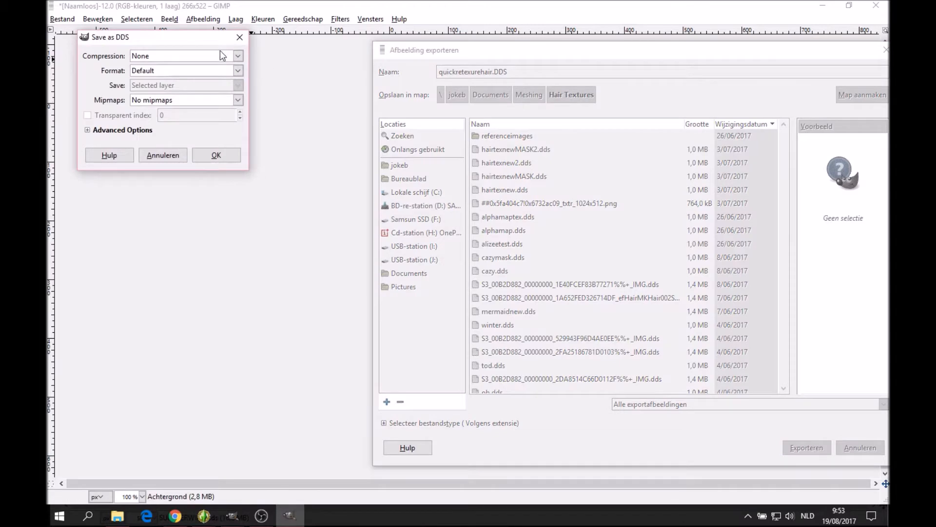
pyautogui.click(220, 55)
pyautogui.click(195, 111)
pyautogui.click(216, 155)
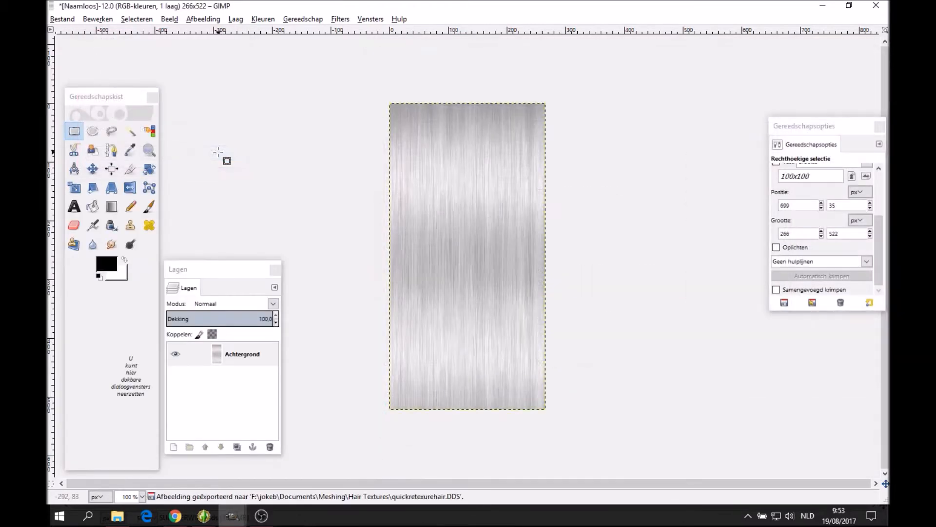
# Switch to s3pe and export the second _IMG resource as mask.dds.
pyautogui.click(821, 5)
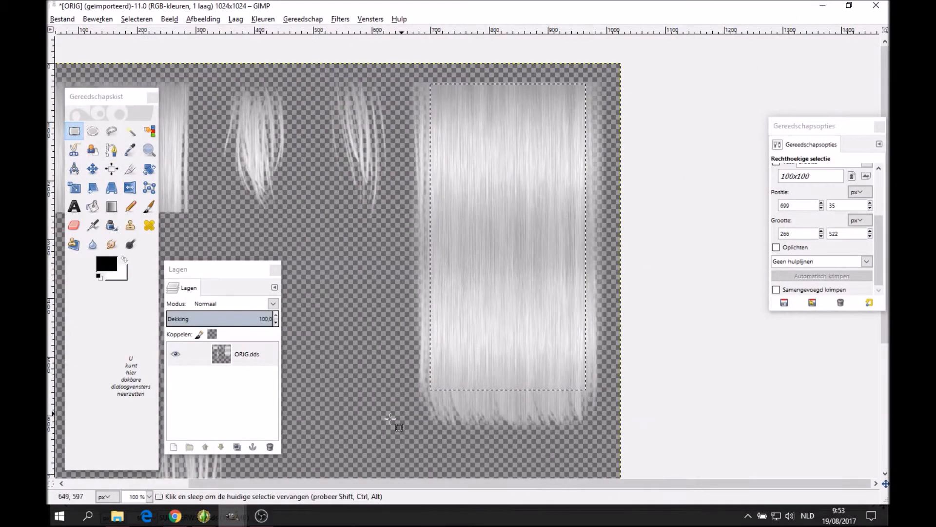
pyautogui.moveTo(234, 514)
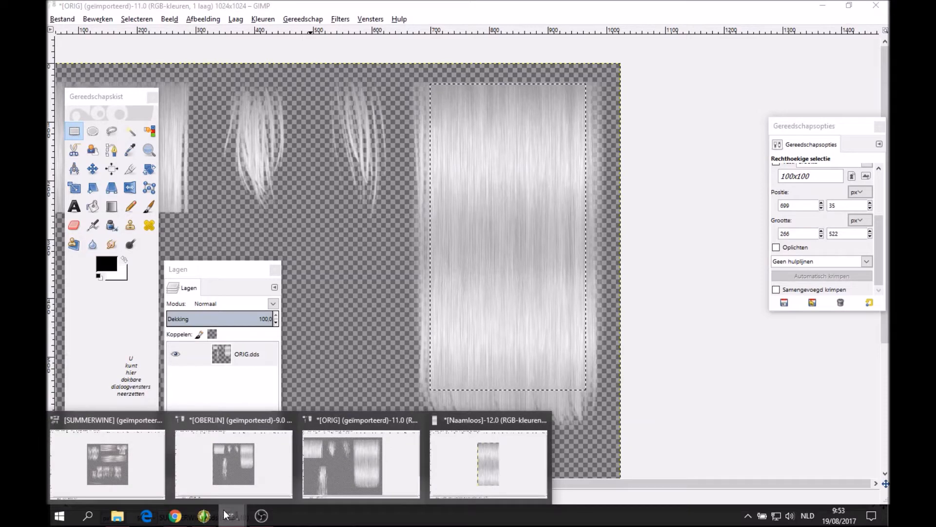
pyautogui.moveTo(204, 515)
pyautogui.click(317, 472)
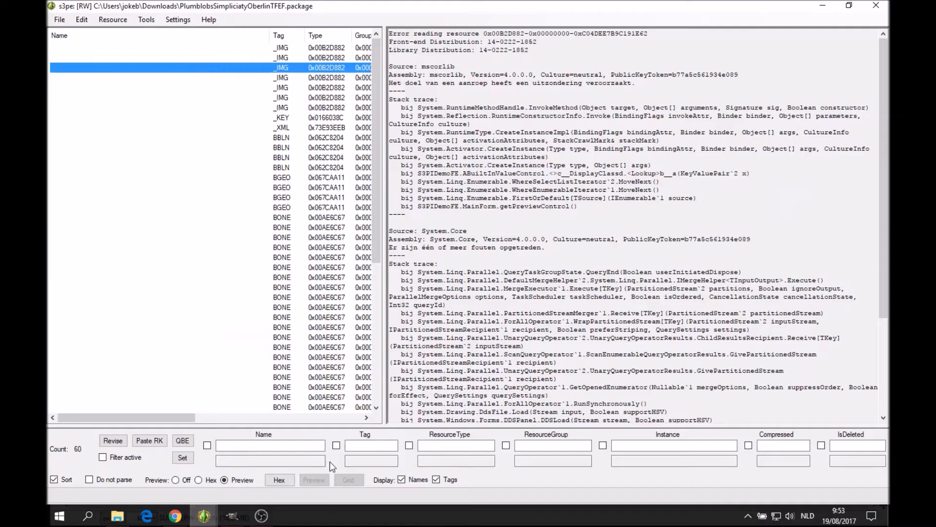
pyautogui.click(285, 54)
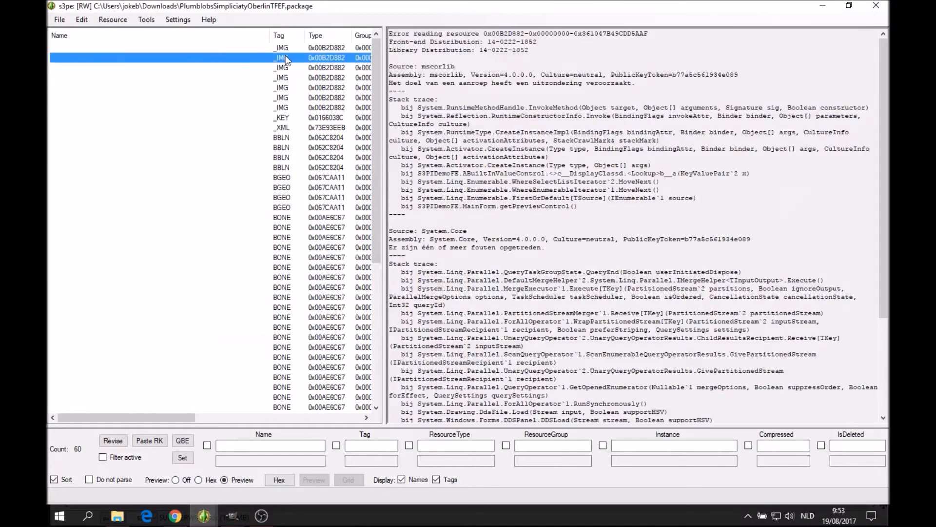
pyautogui.rightClick(330, 57)
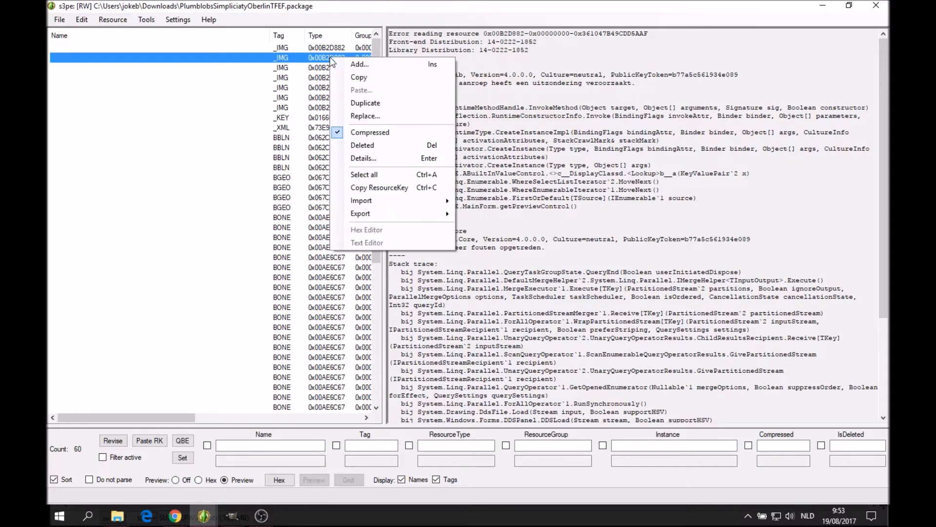
pyautogui.moveTo(428, 208)
pyautogui.click(488, 214)
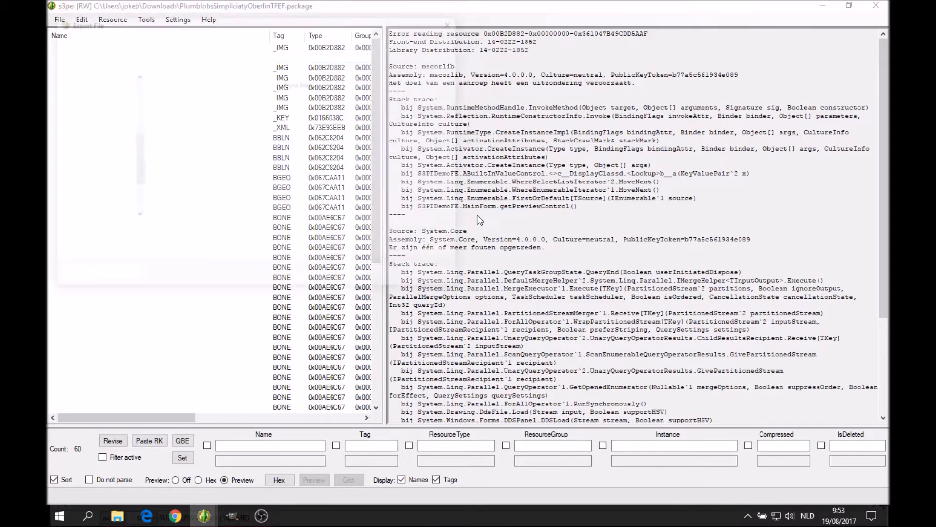
pyautogui.click(298, 235)
pyautogui.moveTo(296, 235); pyautogui.dragTo(126, 234)
pyautogui.press('BackSpace')
pyautogui.write('mask')
pyautogui.press('Return')
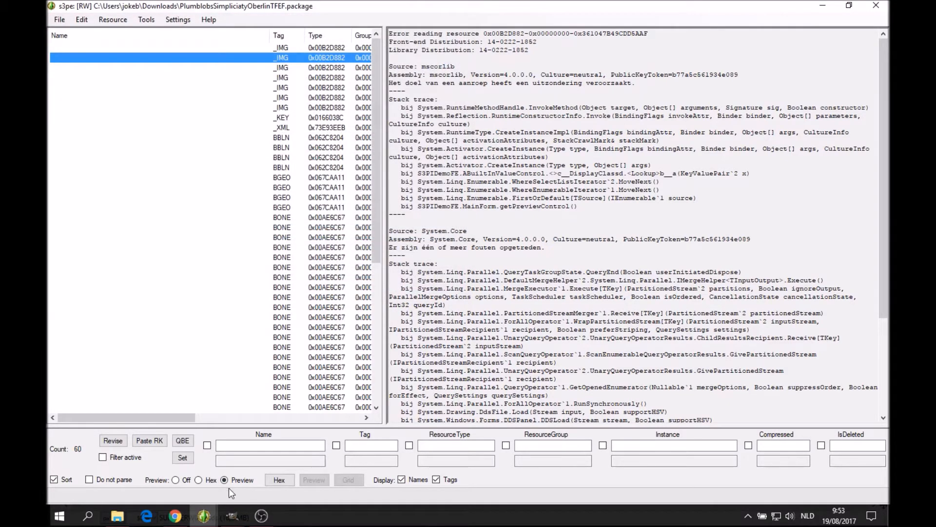
# Switch to GIMP and open mask.dds from the ts4conversion folder without loading mipmaps, in a maximized window.
pyautogui.click(232, 516)
pyautogui.click(424, 452)
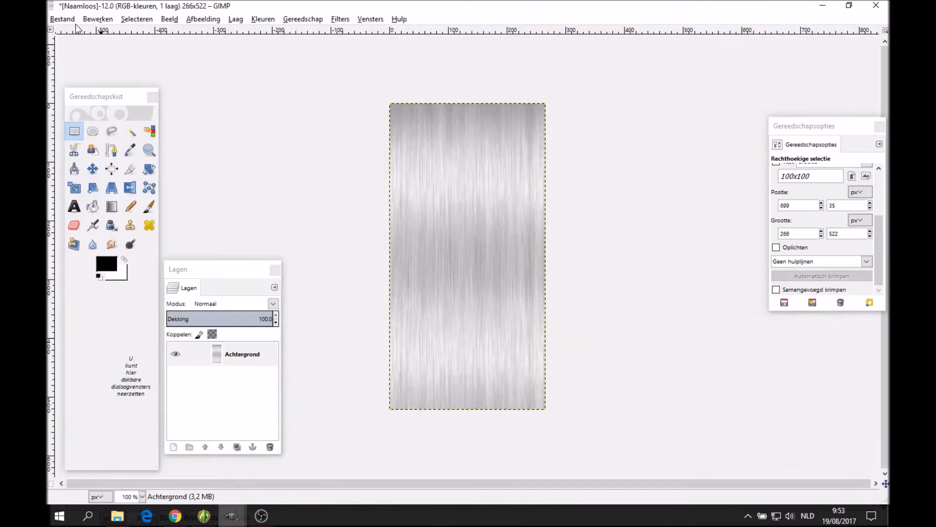
pyautogui.click(63, 19)
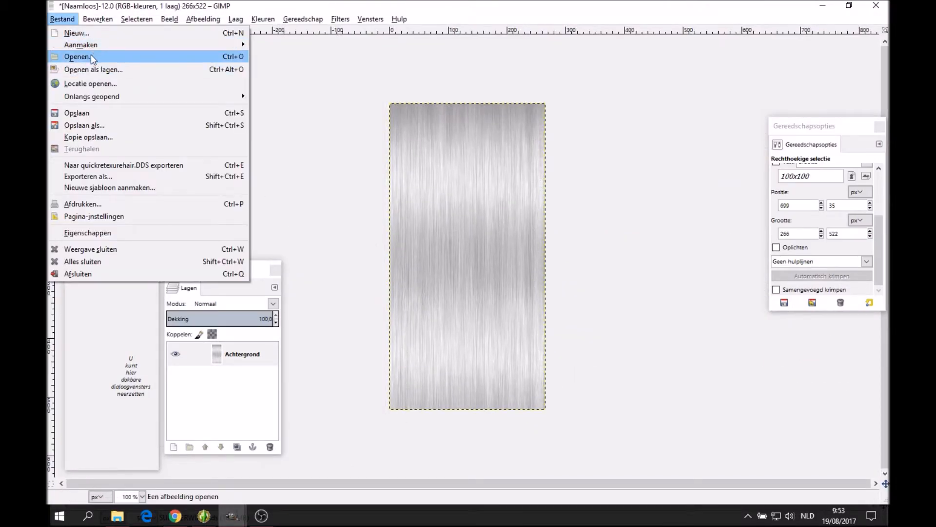
pyautogui.click(92, 54)
pyautogui.click(695, 146)
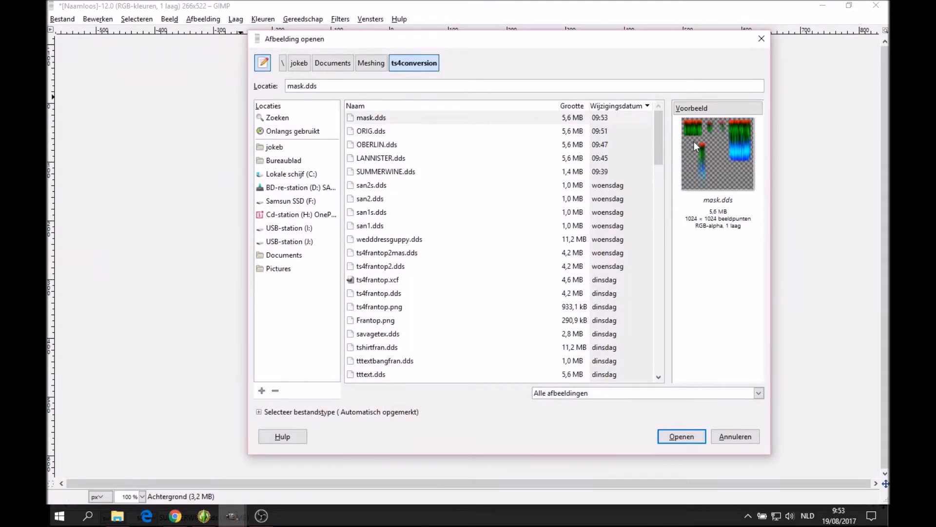
pyautogui.click(682, 436)
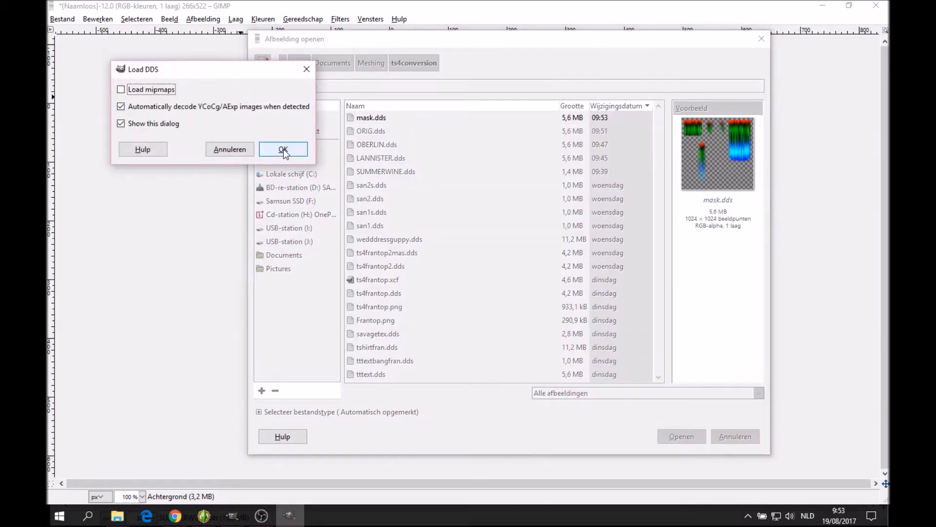
pyautogui.click(290, 150)
pyautogui.click(447, 86)
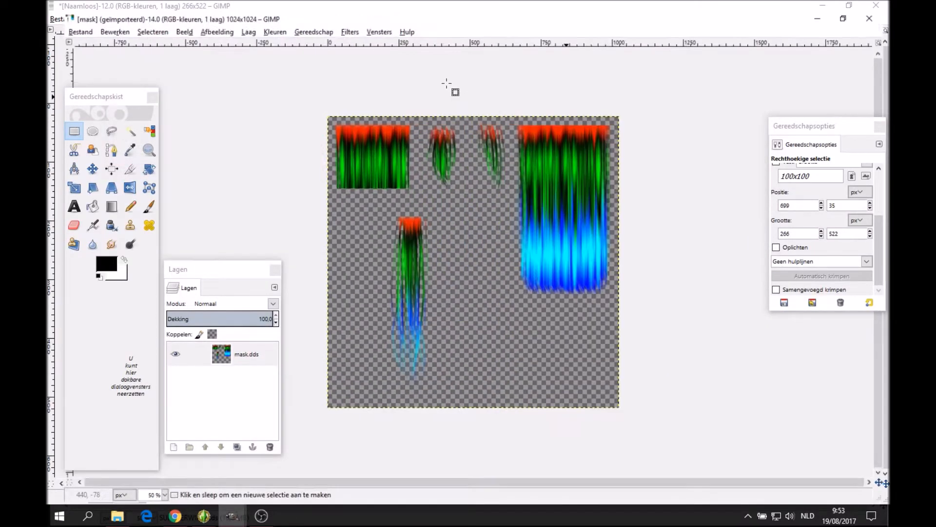
# Select a rectangle about 269 px wide and 530 px high inside the large strand block at the mask's upper right.
pyautogui.click(109, 118)
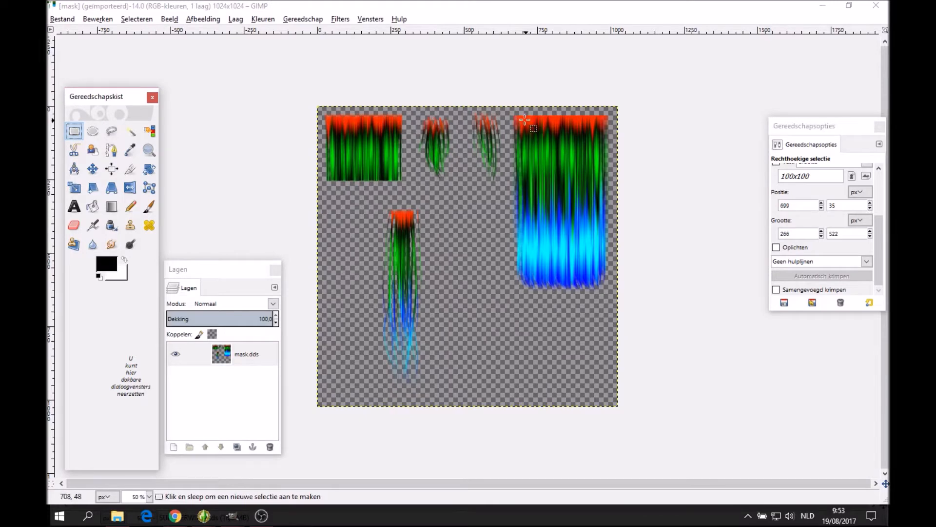
pyautogui.click(149, 149)
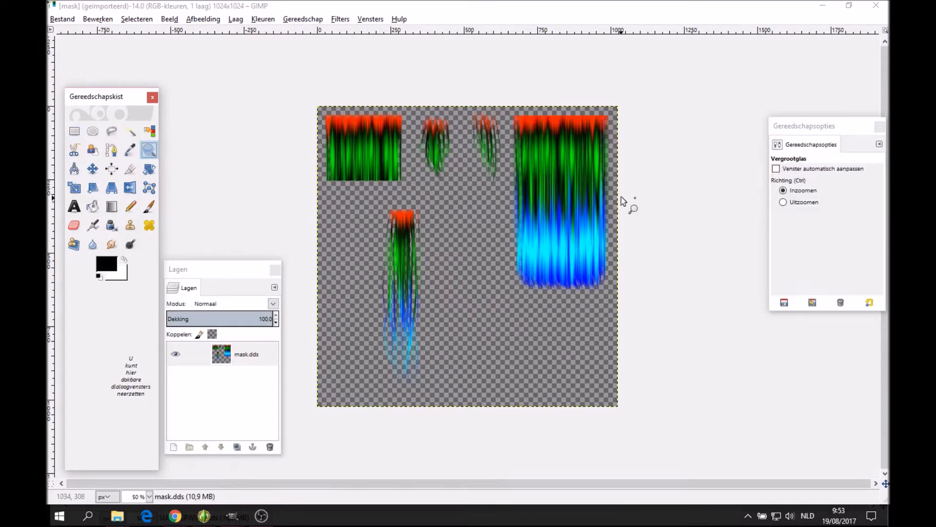
pyautogui.click(551, 194)
pyautogui.click(551, 192)
pyautogui.click(74, 130)
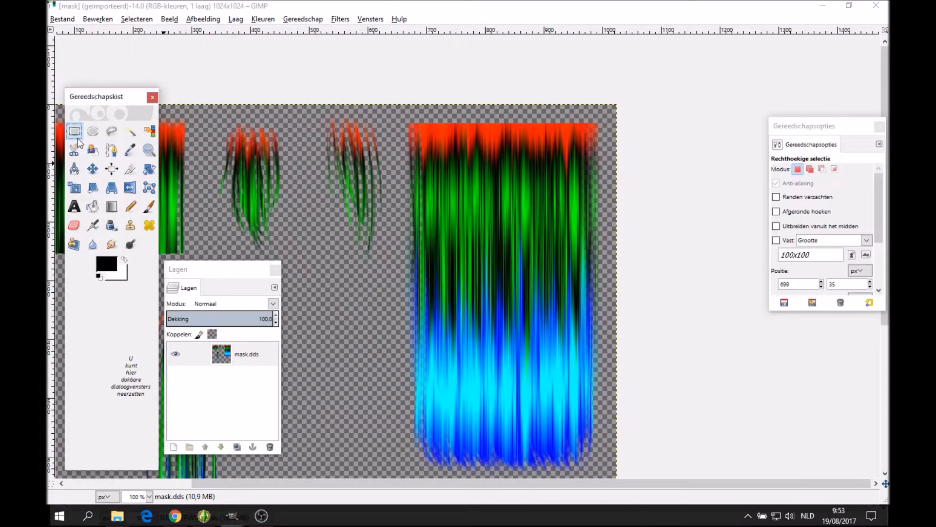
pyautogui.moveTo(422, 123); pyautogui.dragTo(584, 444)
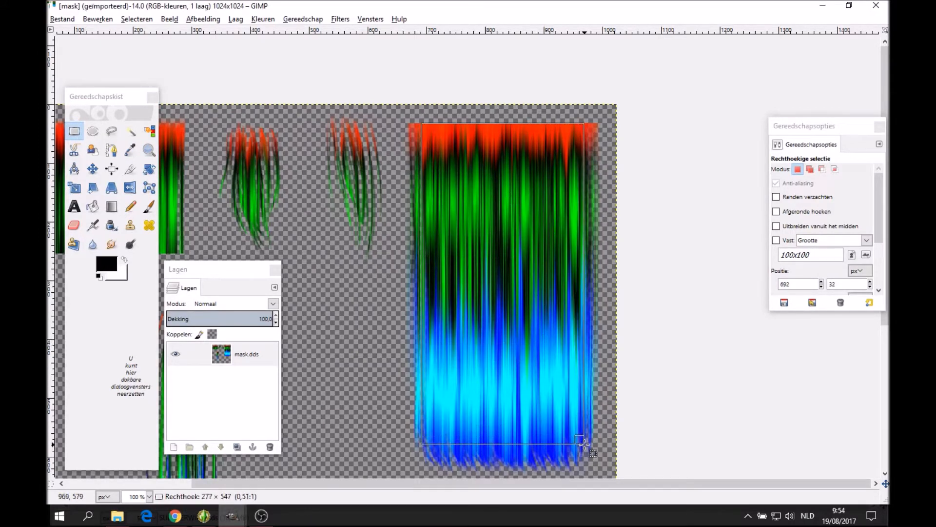
pyautogui.moveTo(432, 360); pyautogui.dragTo(435, 362)
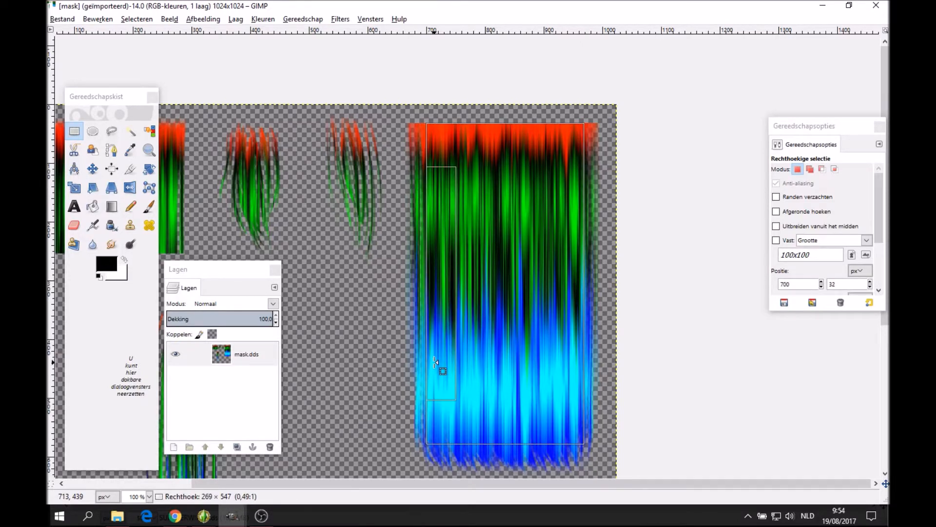
pyautogui.moveTo(511, 433); pyautogui.dragTo(510, 421)
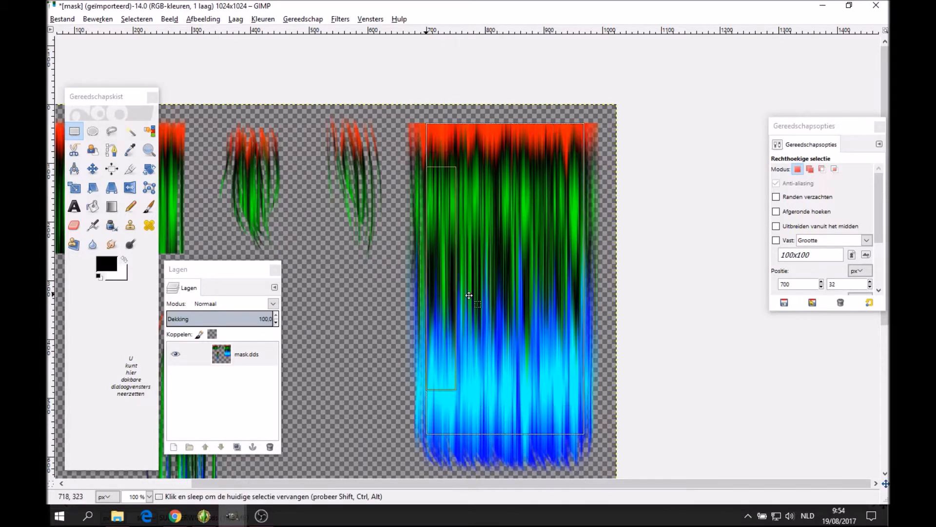
# Copy the selected mask area and set the selection's size unit to pixels.
pyautogui.rightClick(476, 196)
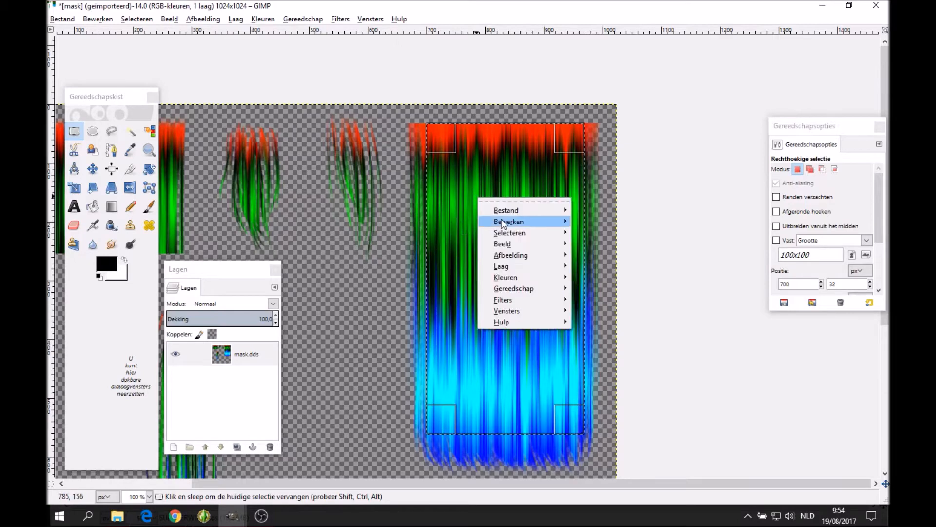
pyautogui.moveTo(507, 221)
pyautogui.click(604, 306)
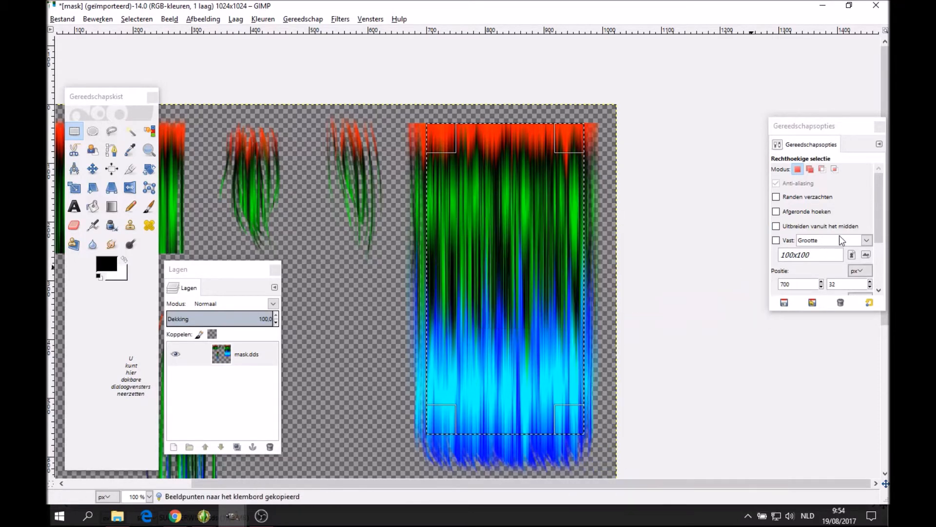
pyautogui.scroll(-3, 839, 235)
pyautogui.scroll(1, 782, 223)
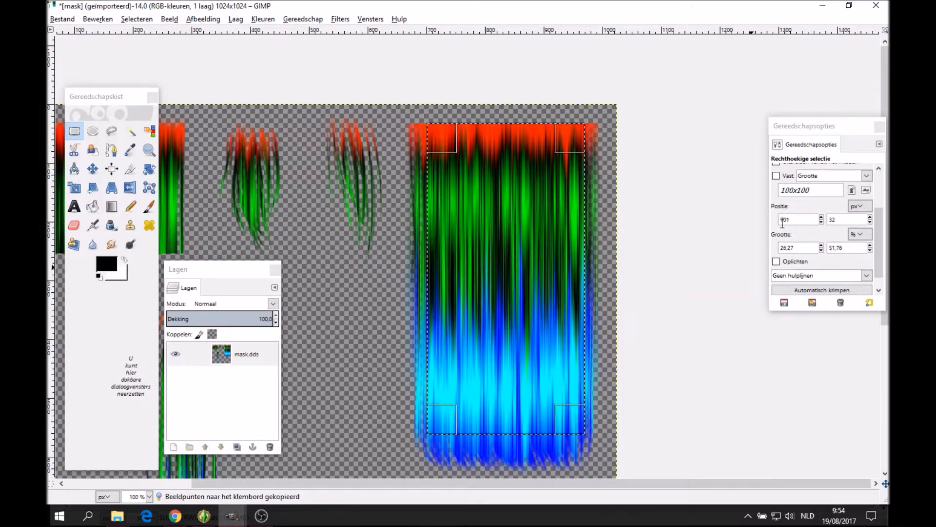
pyautogui.scroll(3, 792, 254)
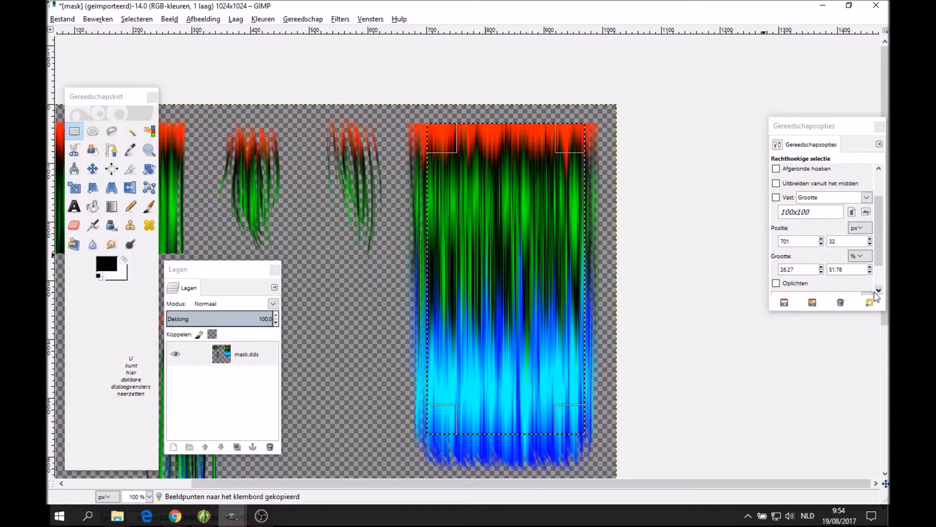
pyautogui.scroll(-3, 831, 236)
pyautogui.click(867, 253)
pyautogui.click(867, 250)
# Create a new image 269 px wide and 530 px high.
pyautogui.click(62, 19)
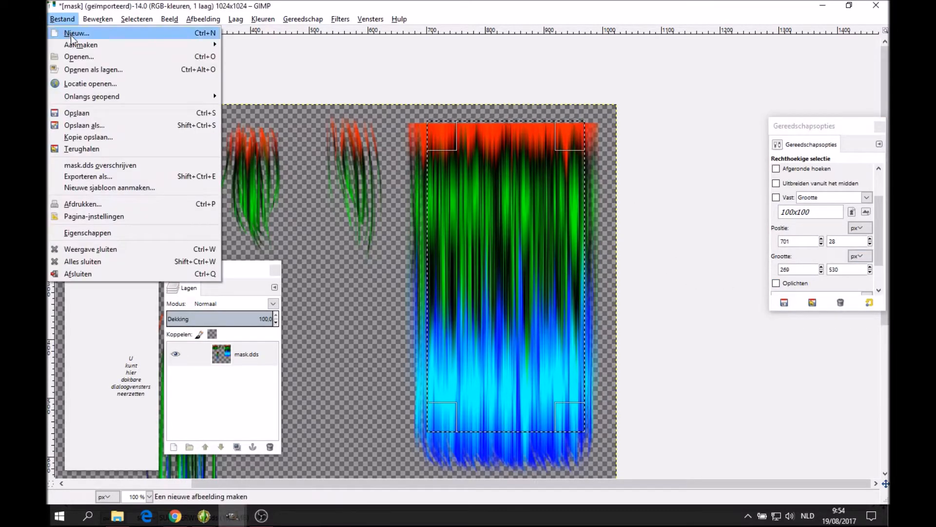
pyautogui.click(73, 34)
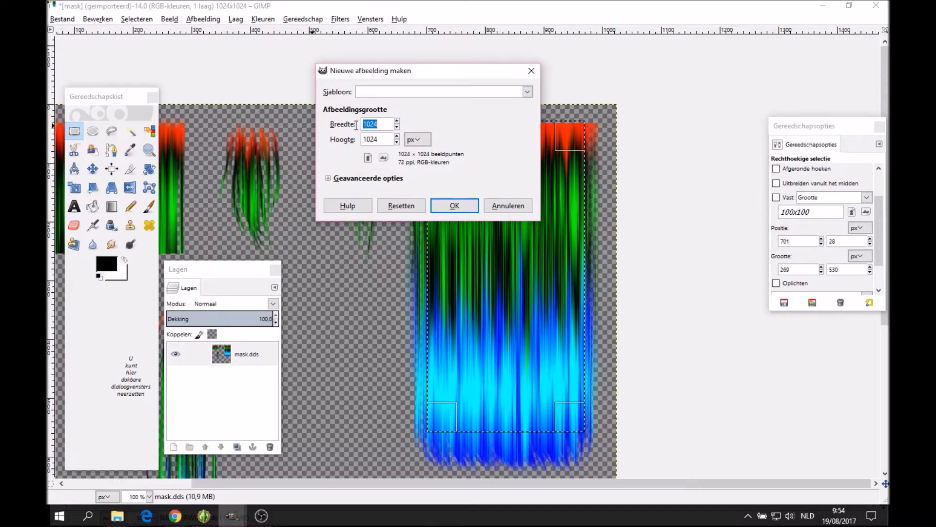
pyautogui.press('BackSpace')
pyautogui.write('2')
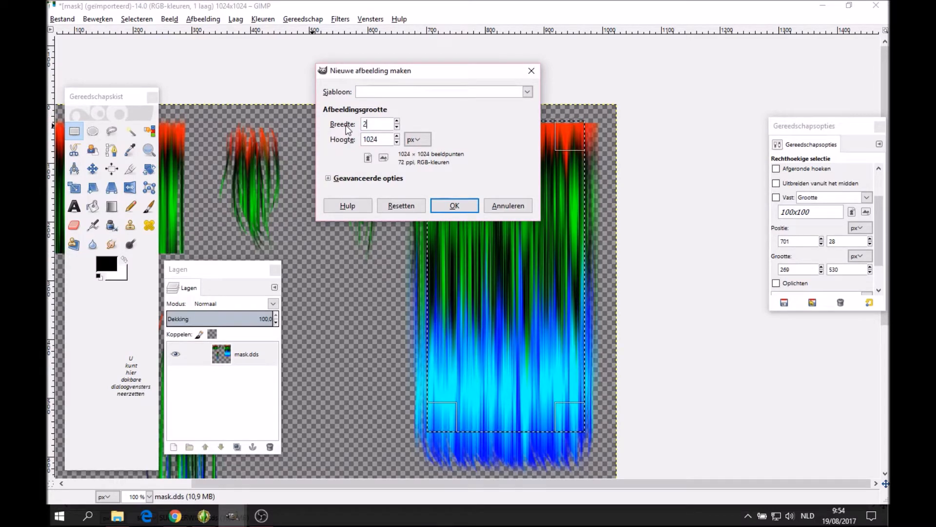
pyautogui.write('69')
pyautogui.press('Tab')
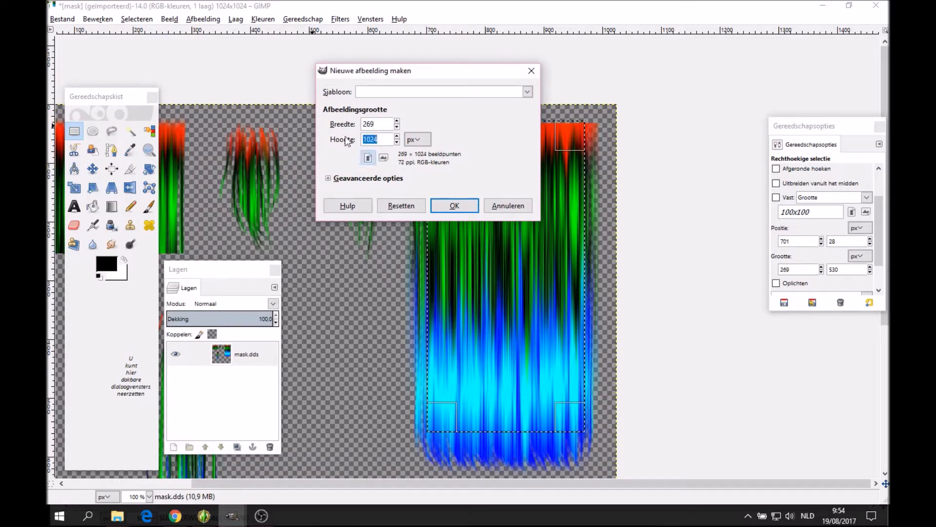
pyautogui.write('530')
pyautogui.click(450, 206)
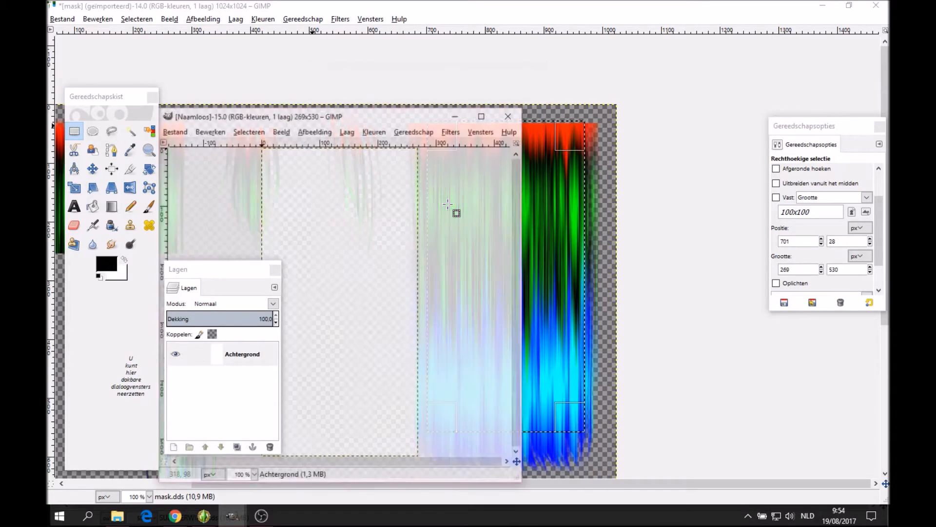
# Paste the copied mask area into the new image and maximize its window.
pyautogui.rightClick(356, 205)
pyautogui.moveTo(386, 228)
pyautogui.click(488, 325)
pyautogui.moveTo(489, 116); pyautogui.dragTo(610, 86)
pyautogui.click(606, 85)
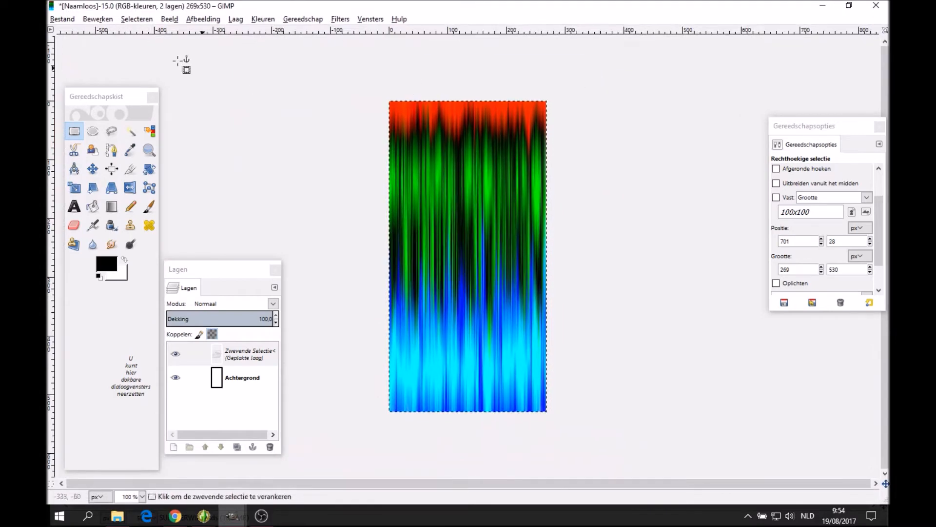
# Export the pasted mask as rexturemask.DDS to the Hair Textures folder with BC3 / DXT5 compression and no mipmaps.
pyautogui.click(63, 19)
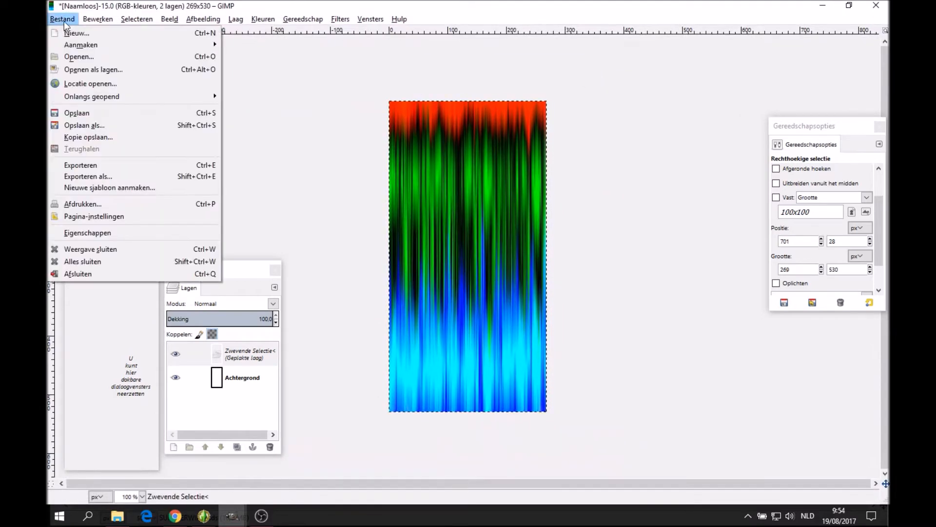
pyautogui.click(115, 168)
pyautogui.press('BackSpace')
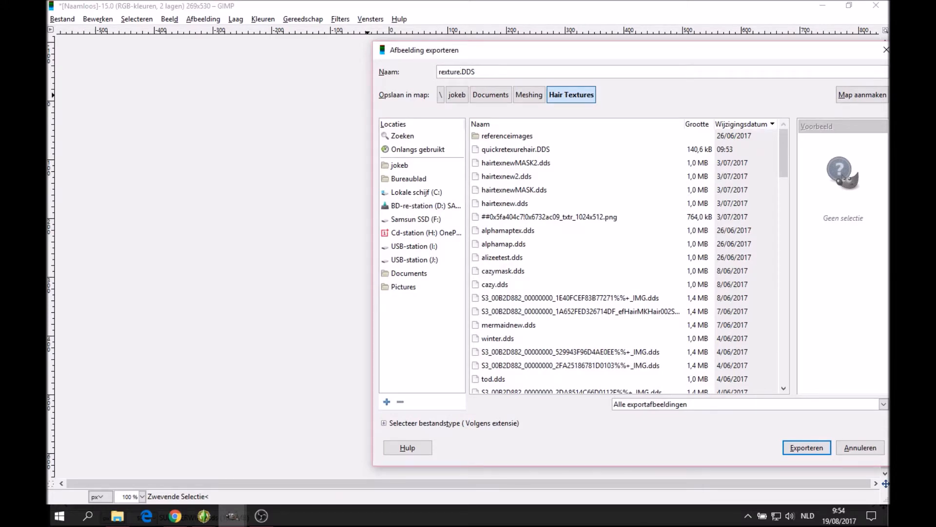
pyautogui.press('Return')
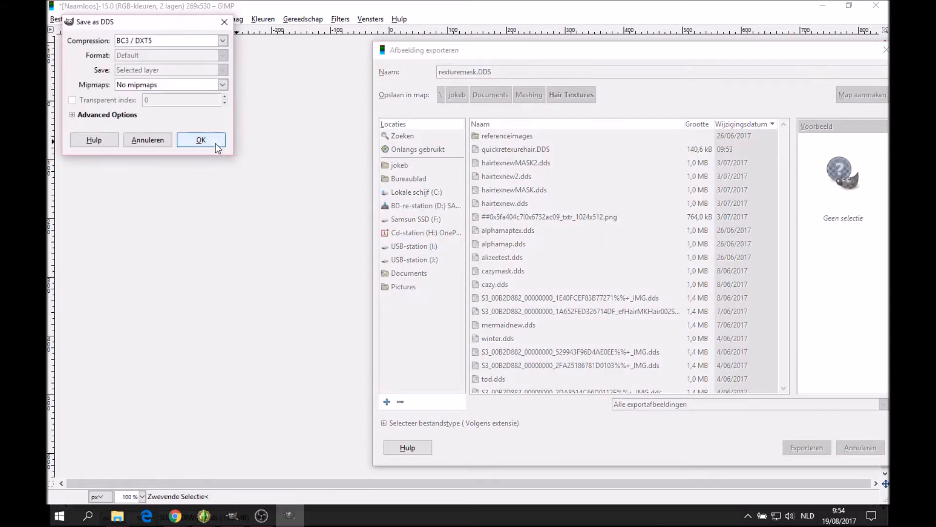
pyautogui.click(218, 144)
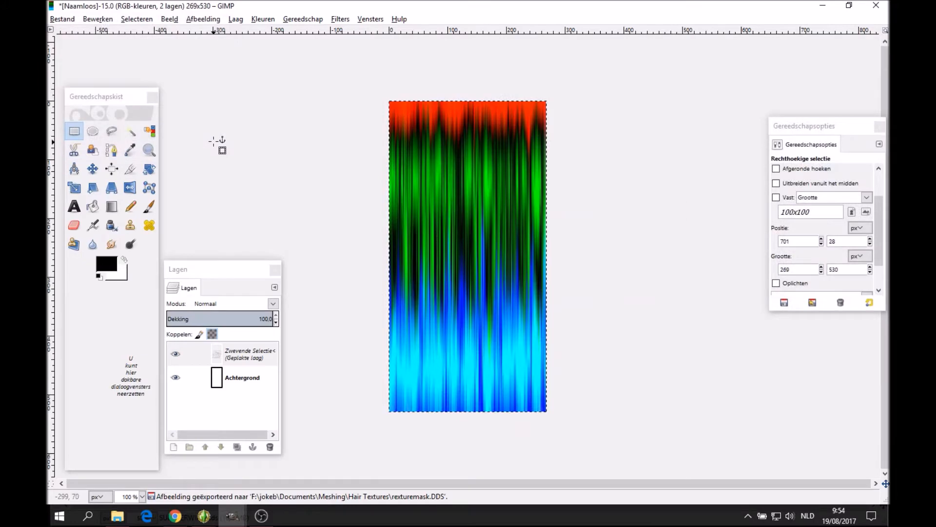
# Close the cropped mask image and the mask.dds image without saving changes.
pyautogui.click(876, 4)
pyautogui.click(473, 327)
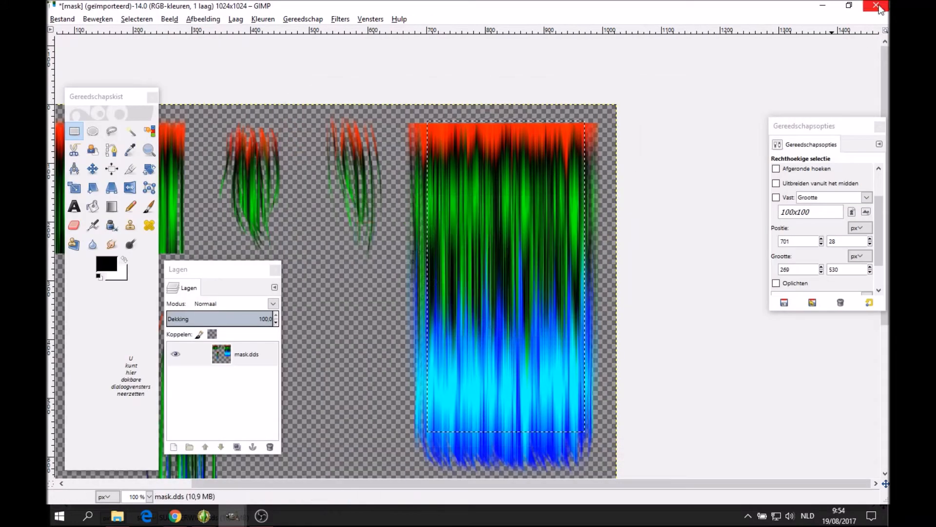
pyautogui.hotkey('ctrl', 'w')
pyautogui.click(479, 312)
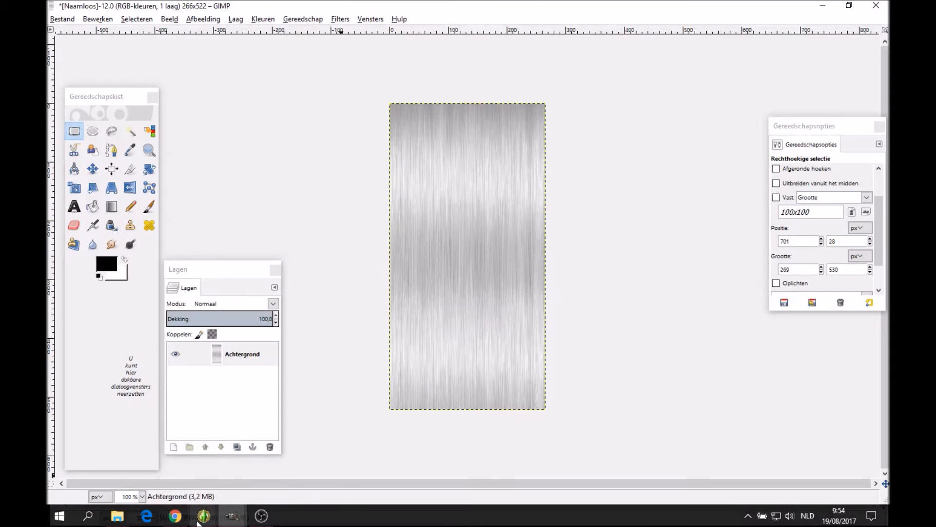
# Switch to s3pe with the Summerwine package and start exporting the first _IMG resource to a file.
pyautogui.moveTo(205, 520)
pyautogui.click(108, 461)
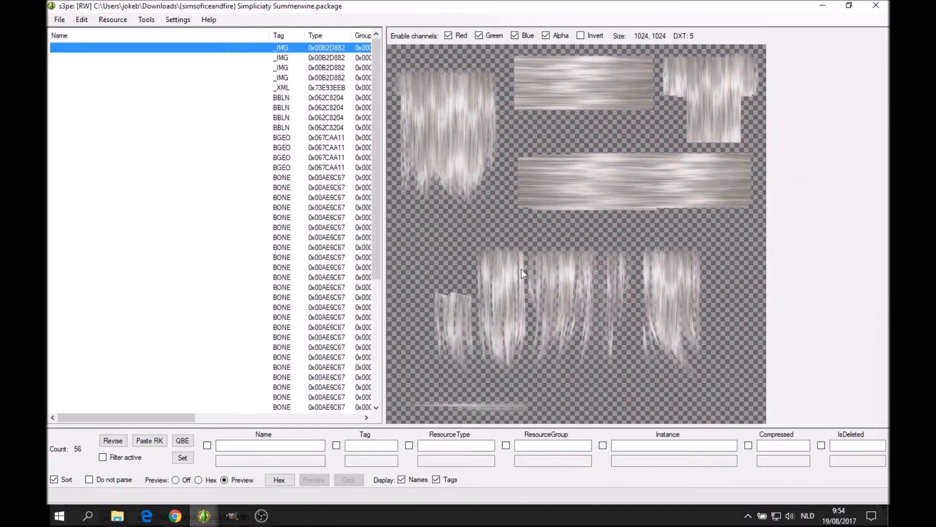
pyautogui.click(287, 59)
pyautogui.press('Up')
pyautogui.rightClick(295, 47)
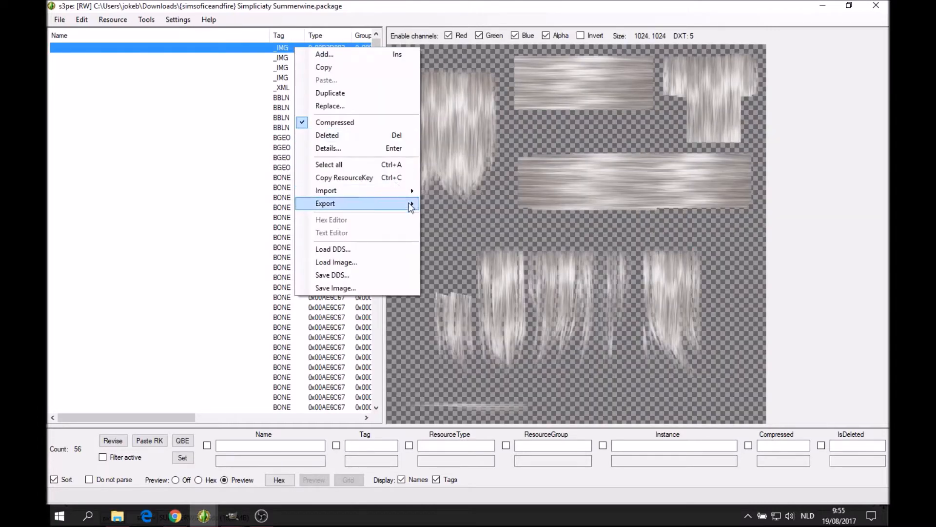
pyautogui.moveTo(400, 204)
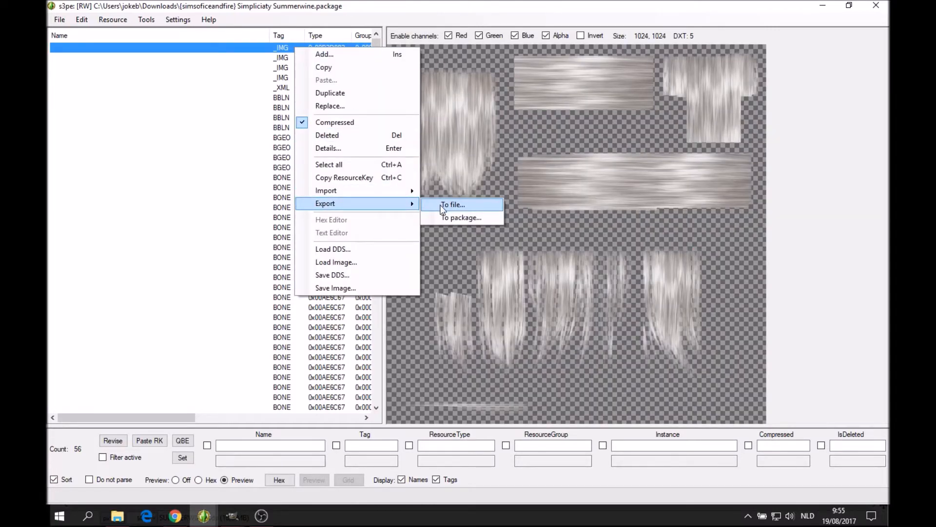
pyautogui.click(443, 206)
# Name the export summerwine.dds and save it in the ts4conversion folder, replacing the existing file.
pyautogui.click(276, 235)
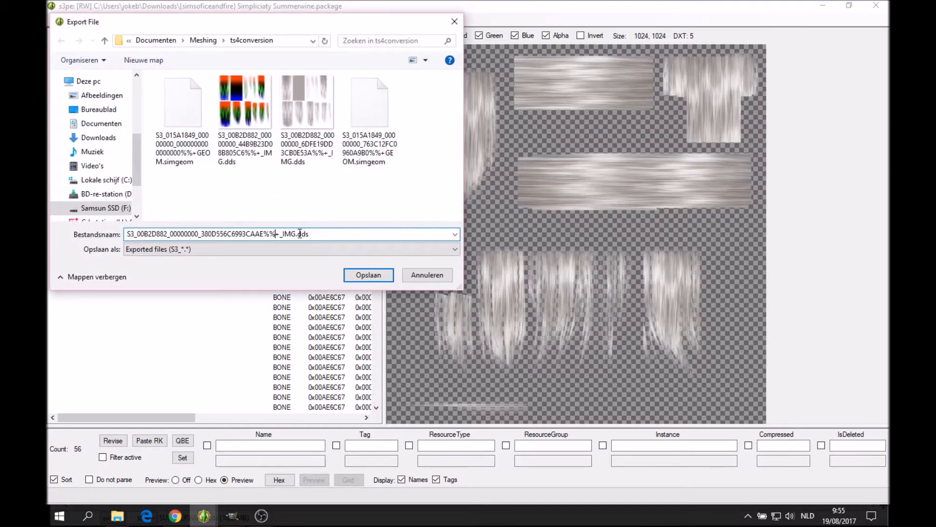
pyautogui.hotkey('shift', 'Home')
pyautogui.press('BackSpace')
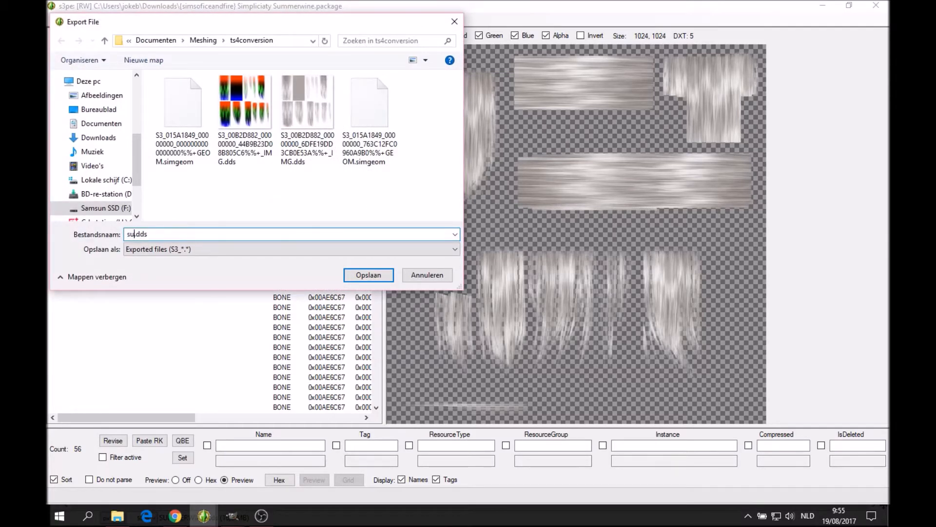
pyautogui.write('summerwine')
pyautogui.press('Return')
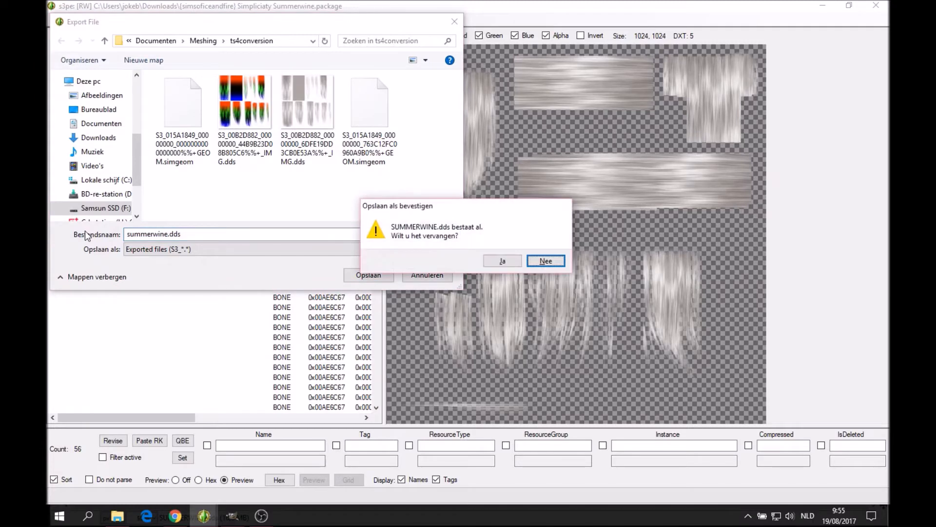
pyautogui.click(503, 262)
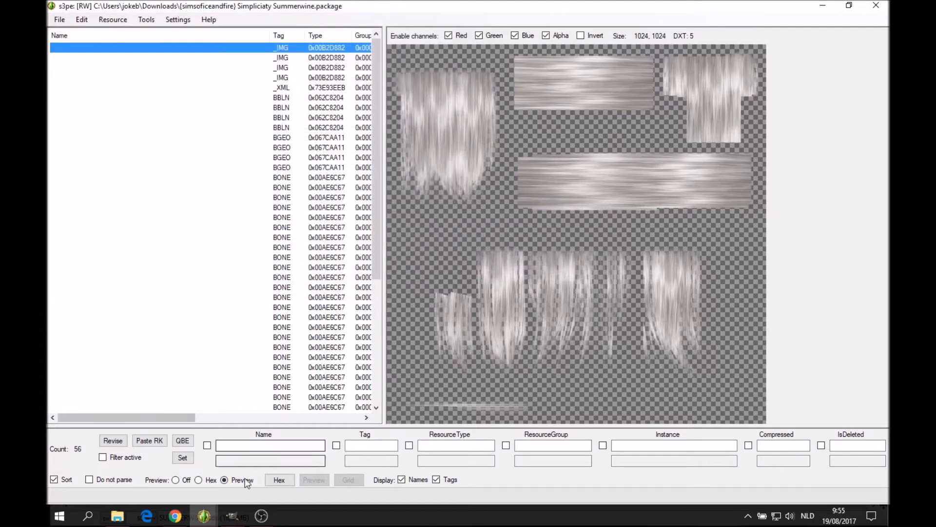
# Switch to GIMP's previously opened SUMMERWINE image and close it.
pyautogui.moveTo(230, 510)
pyautogui.click(157, 481)
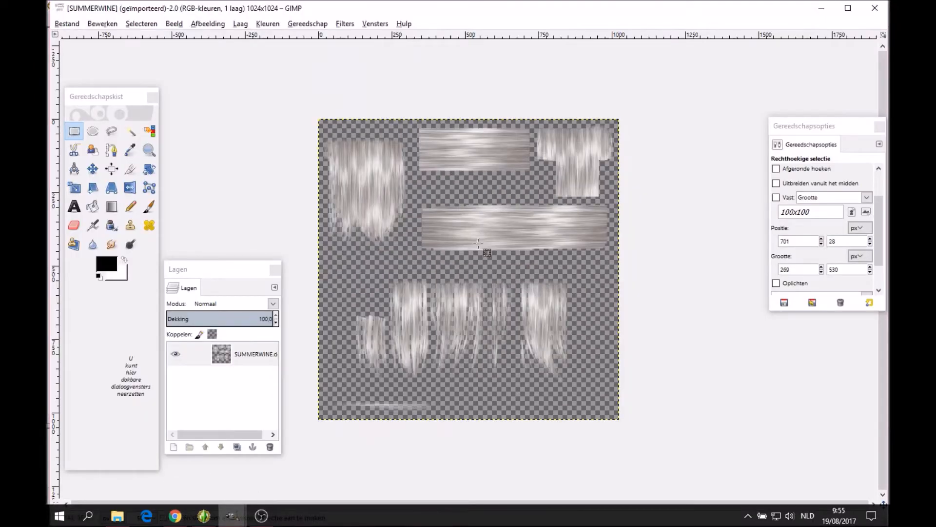
pyautogui.click(876, 8)
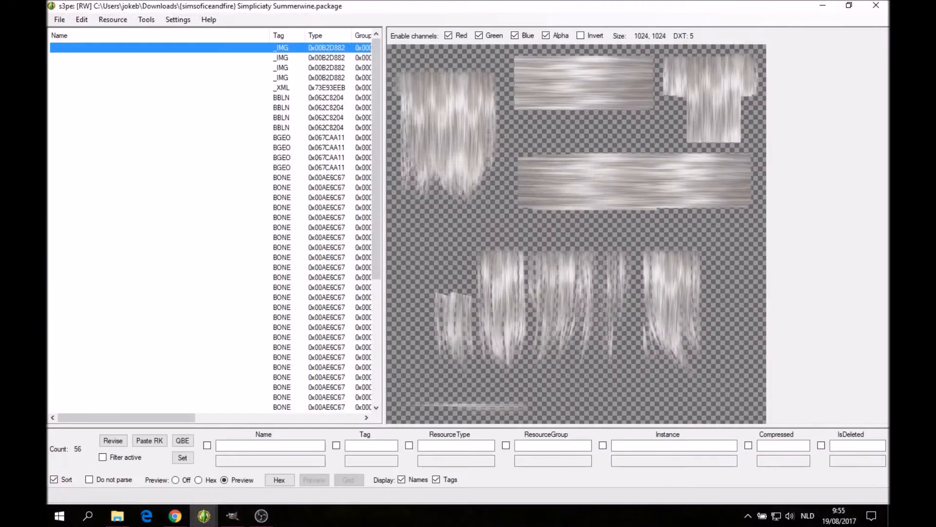
# Return to GIMP and open SUMMERWINE.dds from the ts4conversion folder in a maximized window.
pyautogui.moveTo(204, 515)
pyautogui.click(187, 475)
pyautogui.click(51, 19)
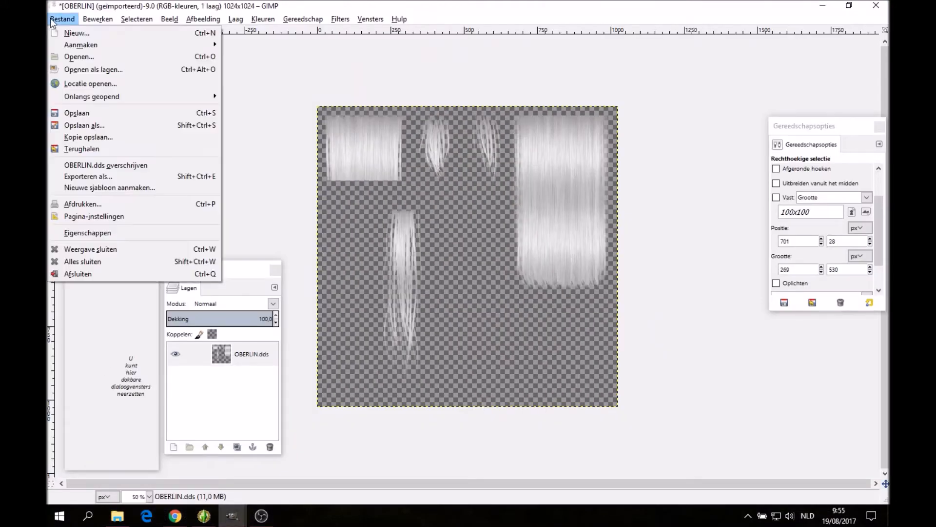
pyautogui.click(78, 56)
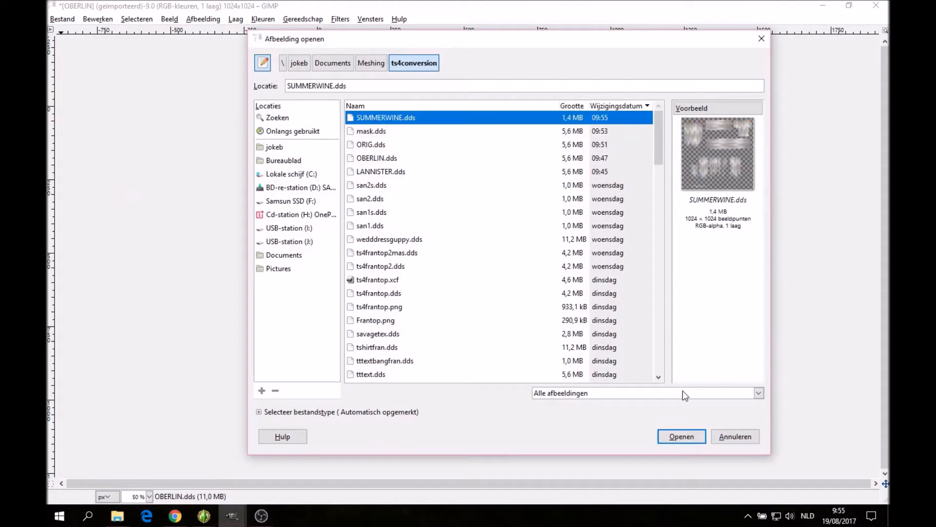
pyautogui.click(680, 437)
pyautogui.click(285, 154)
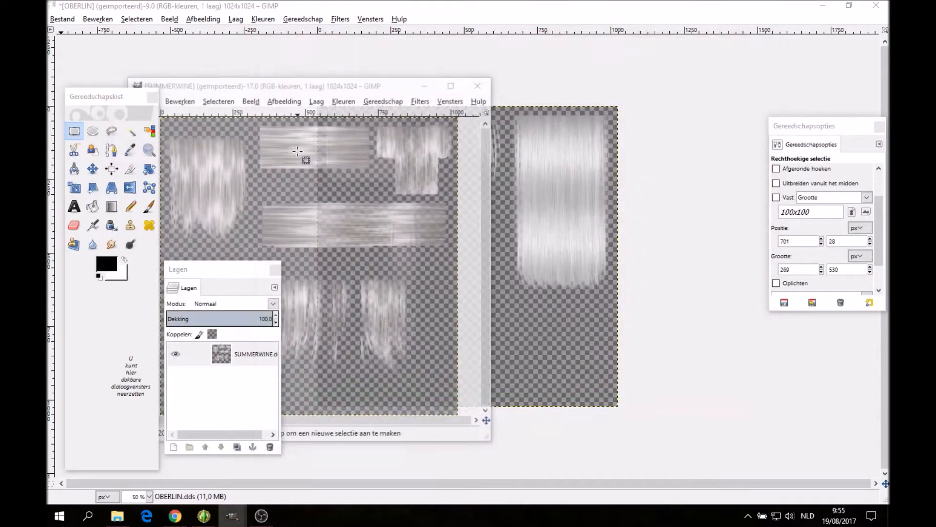
pyautogui.click(446, 88)
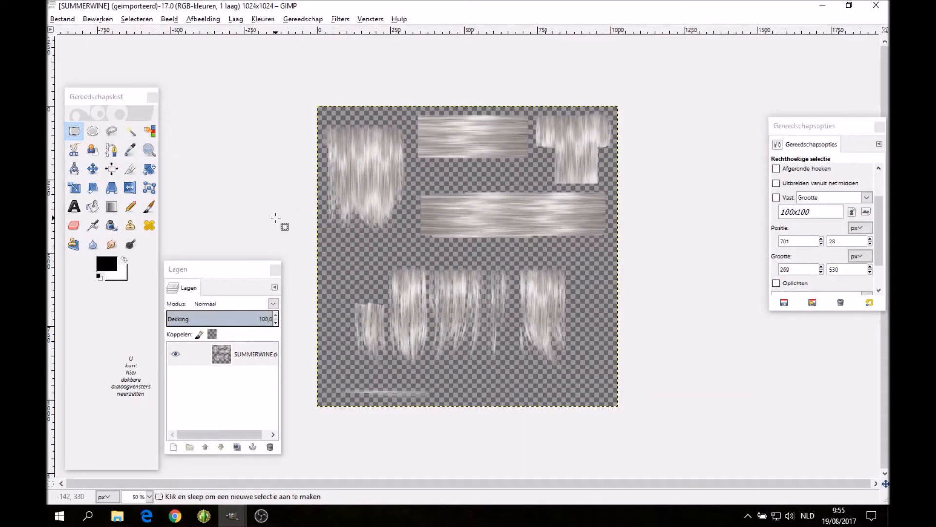
# Open quickretexurehair.DDS from the Hair Textures folder as a new layer in the SUMMERWINE image.
pyautogui.click(63, 19)
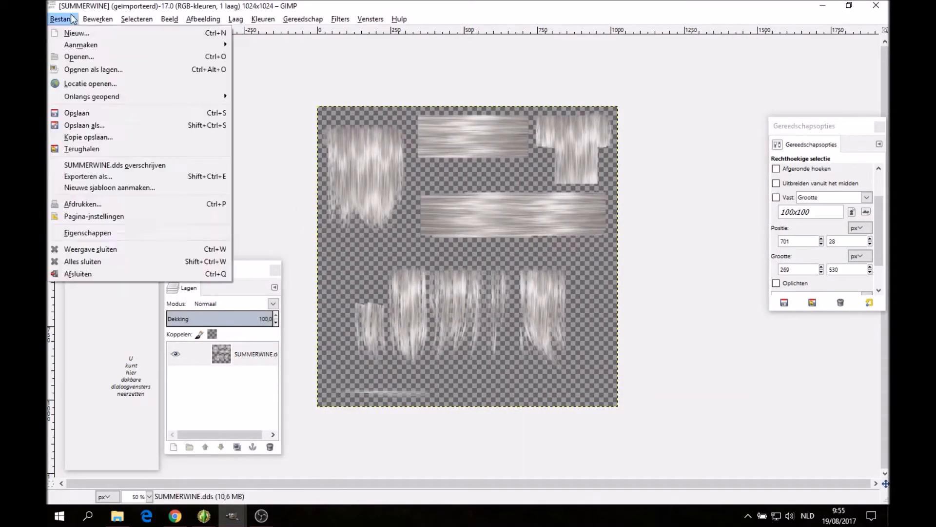
pyautogui.click(110, 69)
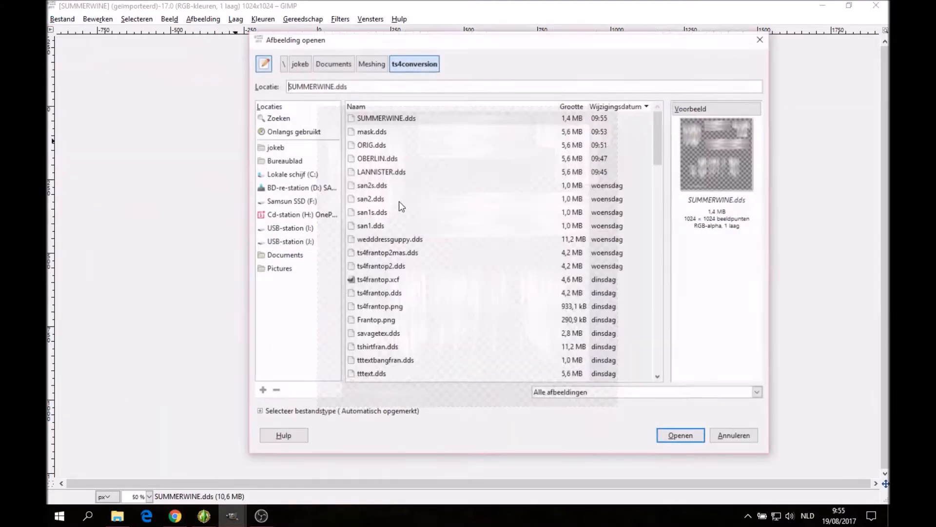
pyautogui.click(376, 145)
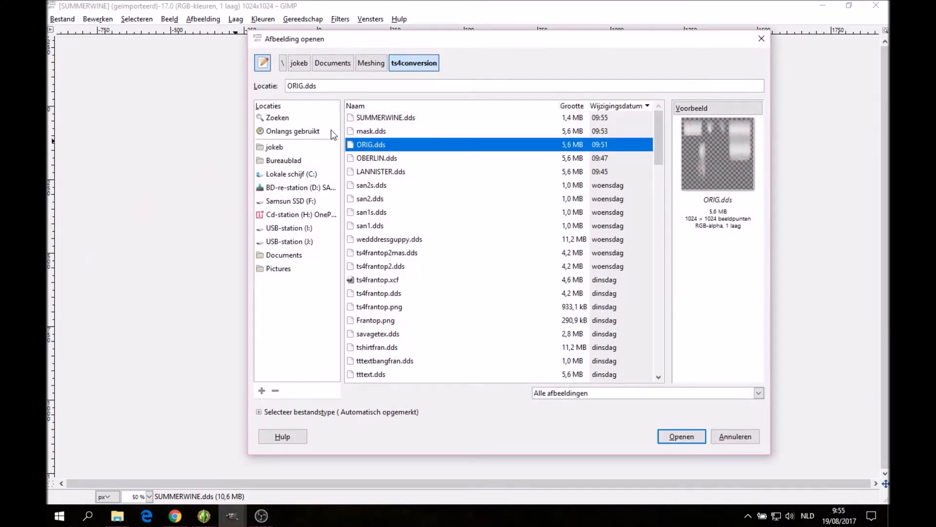
pyautogui.click(374, 131)
pyautogui.click(367, 71)
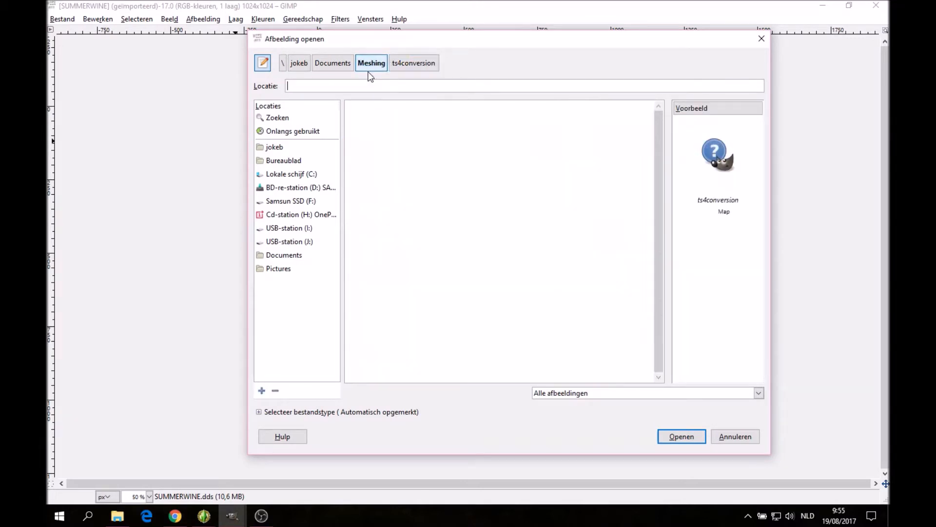
pyautogui.doubleClick(402, 133)
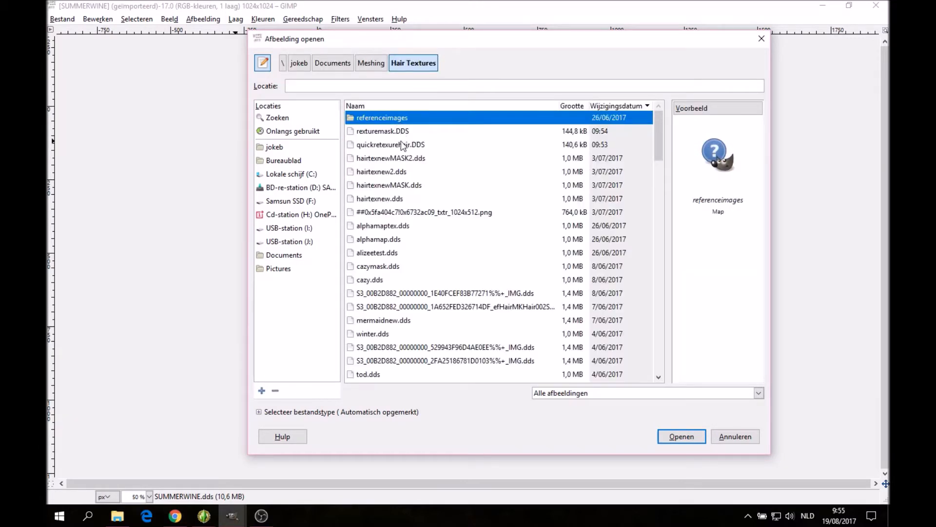
pyautogui.click(402, 145)
pyautogui.click(682, 436)
# Move the quickretexurehair layer into the canvas's upper-left corner, over the large hair strand.
pyautogui.click(337, 197)
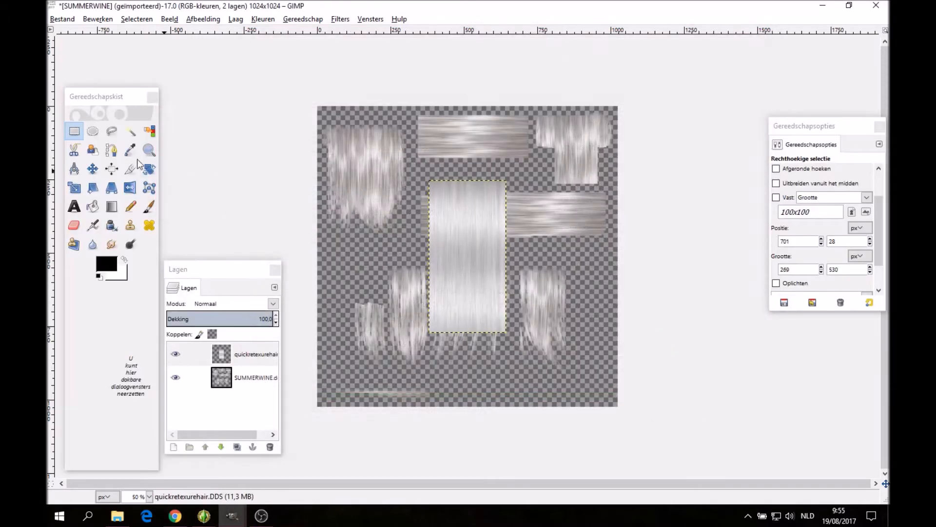
pyautogui.click(92, 168)
pyautogui.moveTo(472, 238); pyautogui.dragTo(359, 162)
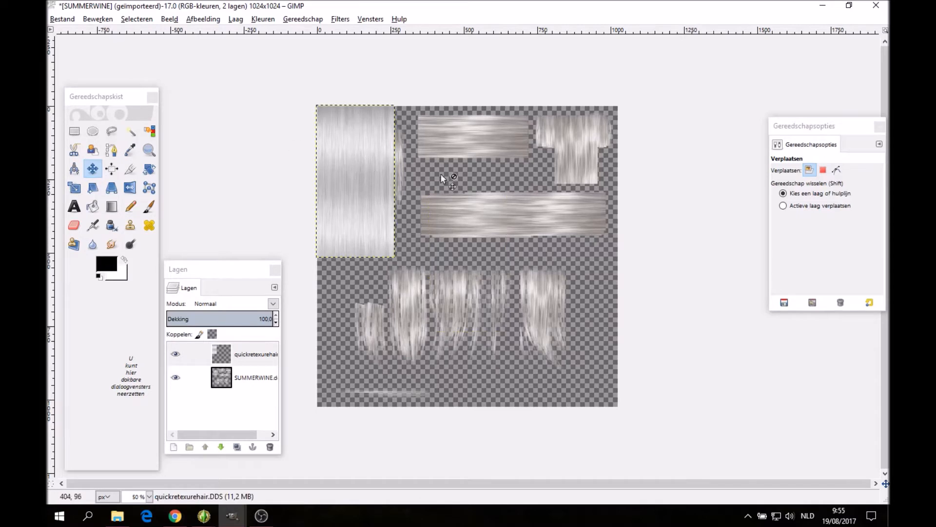
pyautogui.hotkey('shift', 's')
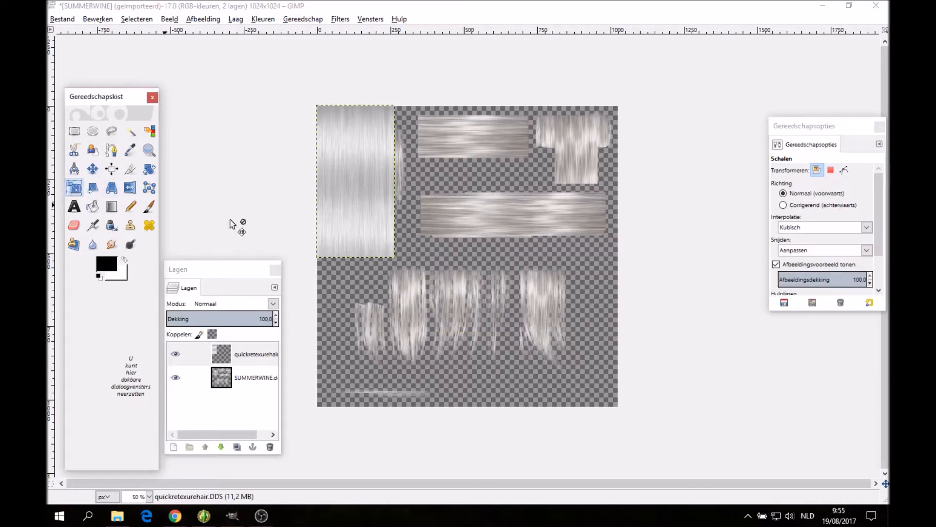
pyautogui.click(369, 204)
pyautogui.moveTo(417, 188); pyautogui.dragTo(543, 188)
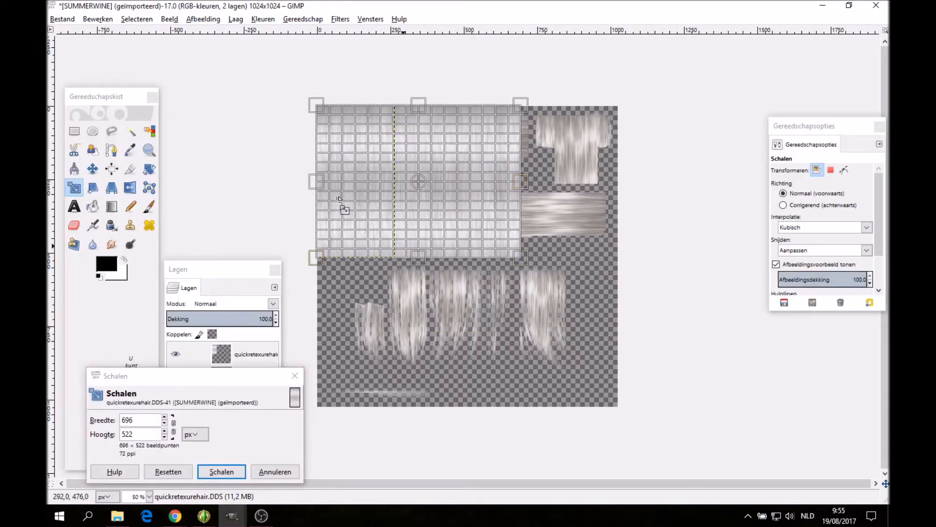
pyautogui.click(275, 472)
pyautogui.click(371, 203)
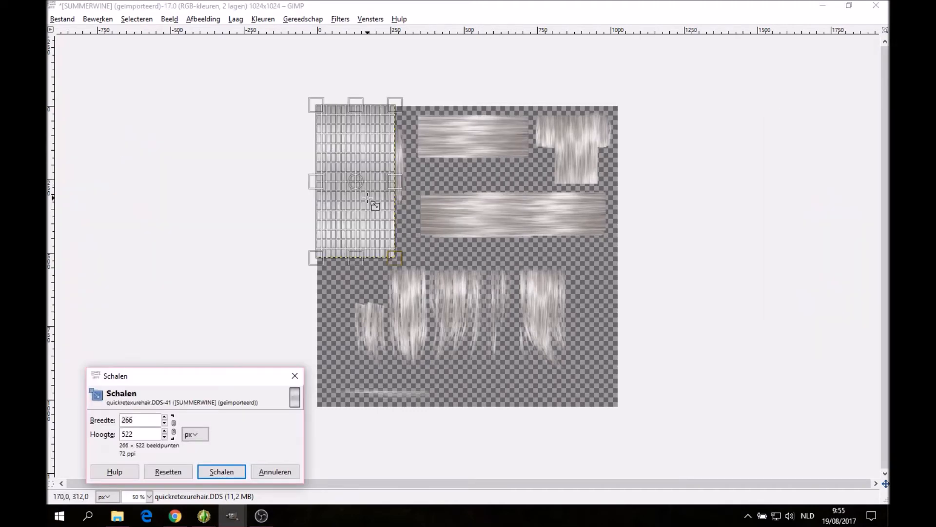
pyautogui.moveTo(360, 260); pyautogui.dragTo(359, 324)
pyautogui.moveTo(350, 285); pyautogui.dragTo(380, 268)
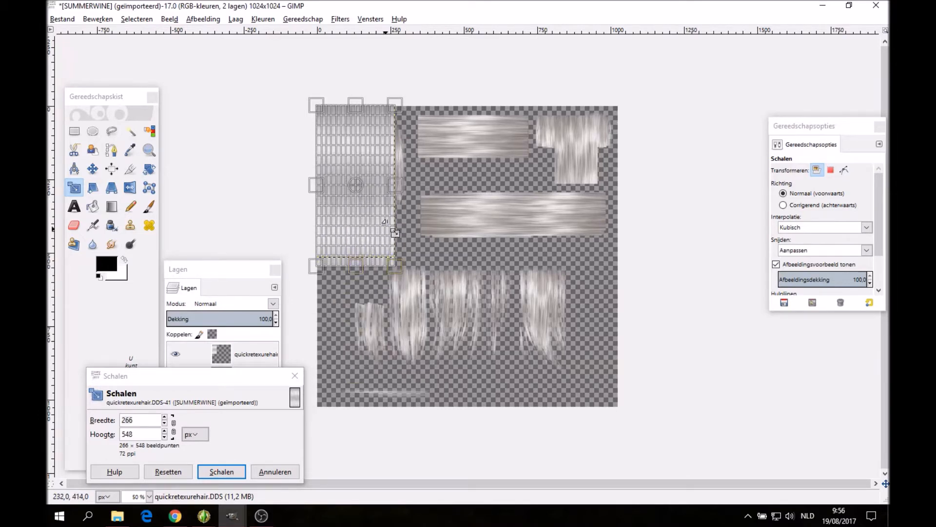
pyautogui.moveTo(395, 189); pyautogui.dragTo(406, 189)
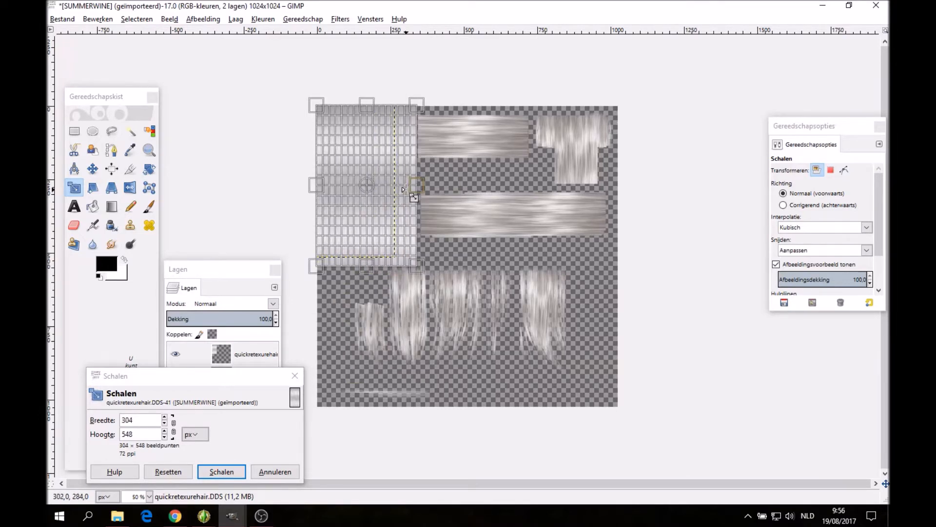
pyautogui.click(294, 471)
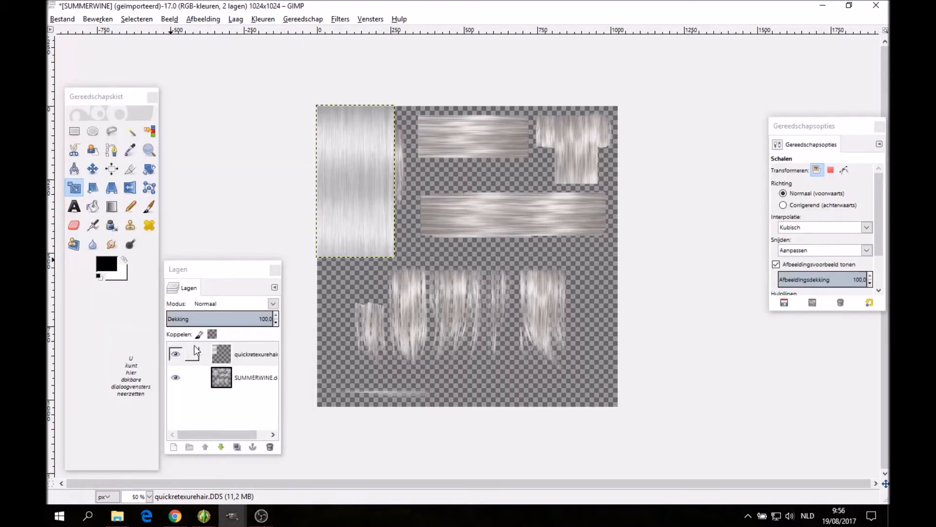
# Duplicate the quickretexurehair layer and shift the copy slightly right to cover the rest of the upper-left strand.
pyautogui.rightClick(253, 354)
pyautogui.click(323, 90)
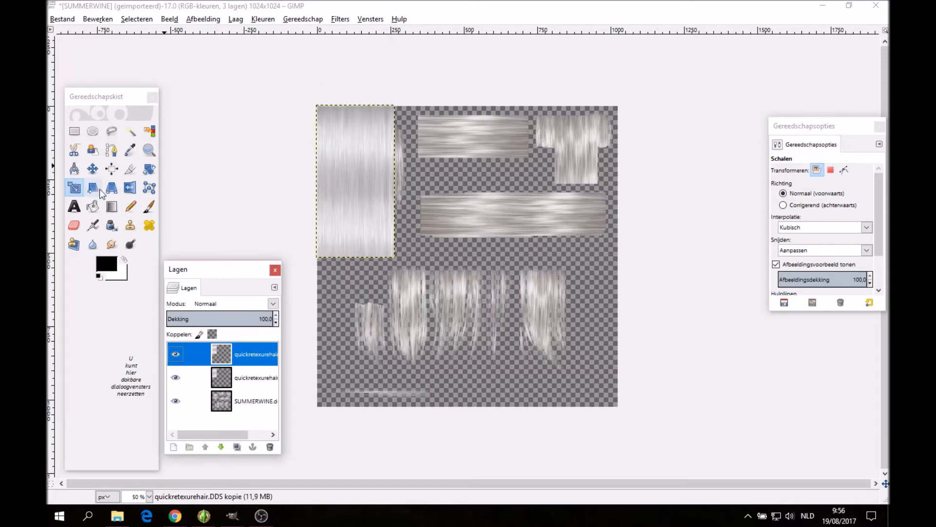
pyautogui.click(93, 168)
pyautogui.moveTo(360, 171); pyautogui.dragTo(373, 165)
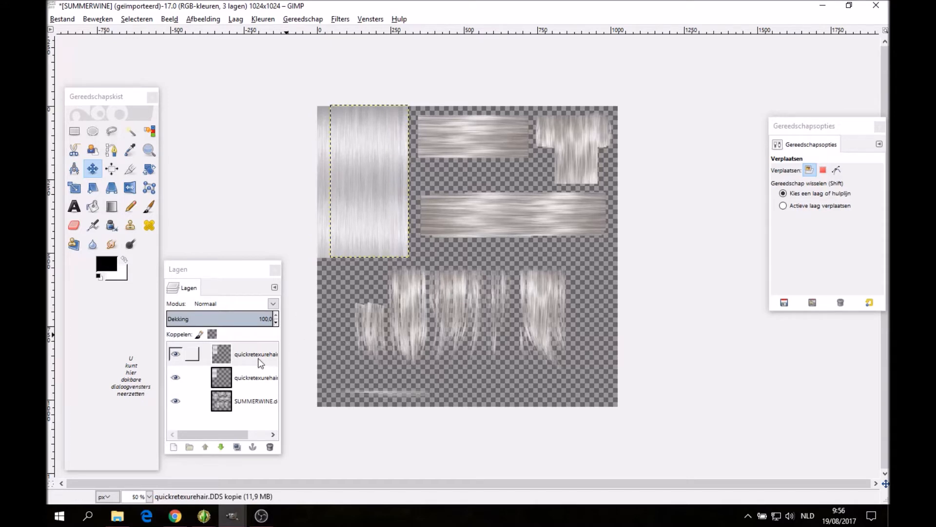
# Set the blend mode of both quickretexurehair layers to Waarde.
pyautogui.click(247, 373)
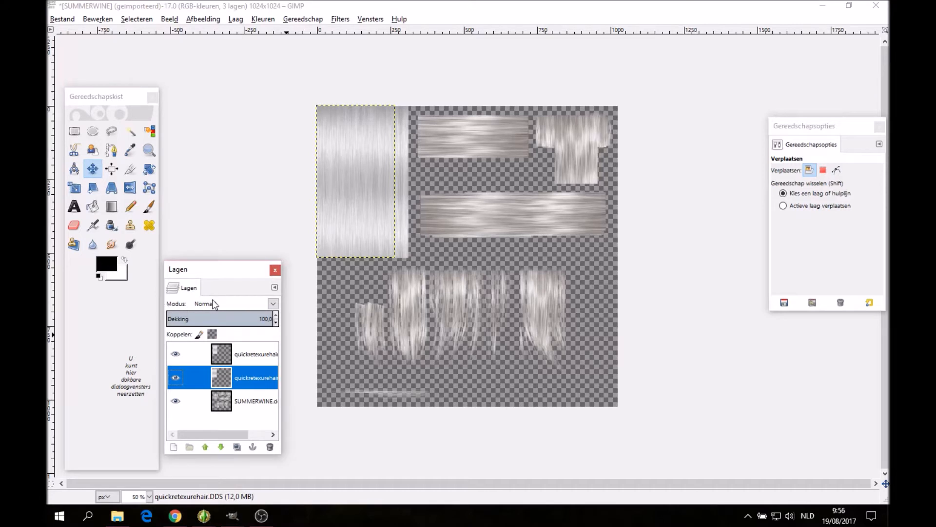
pyautogui.click(274, 303)
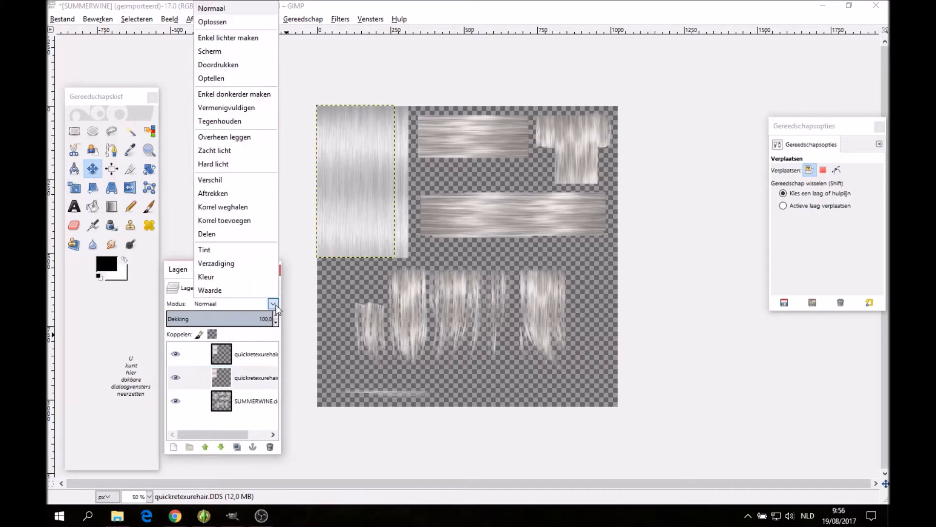
pyautogui.click(248, 290)
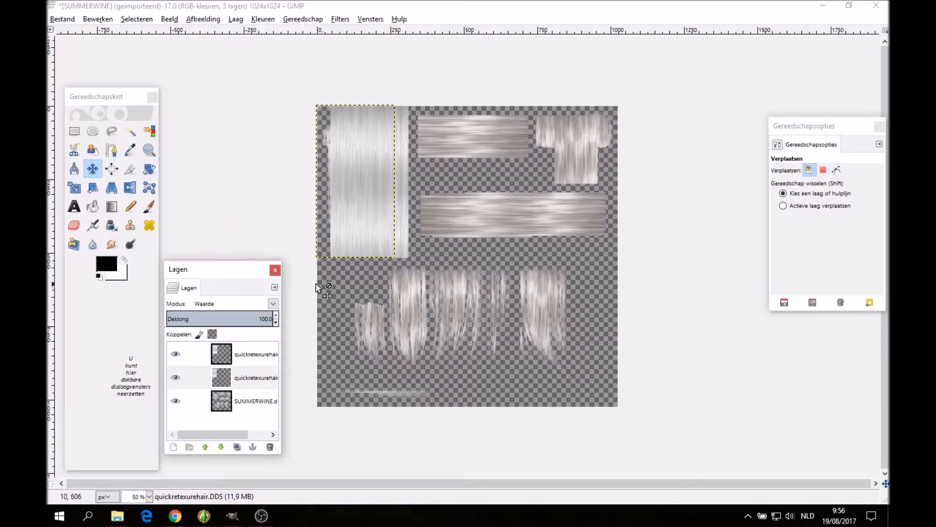
pyautogui.click(268, 358)
pyautogui.click(275, 305)
pyautogui.click(256, 291)
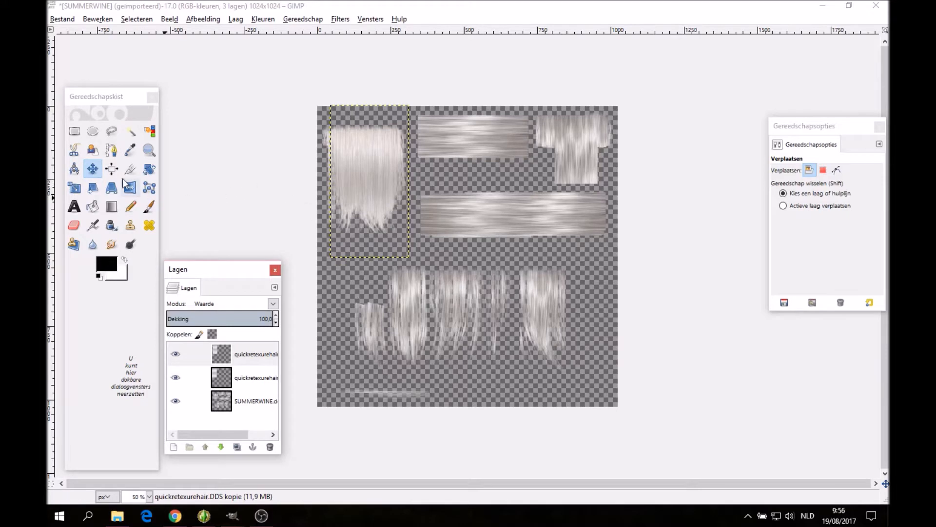
# Duplicate the topmost texture layer and move the copy over the left part of the two horizontal hair strips.
pyautogui.click(260, 356)
pyautogui.rightClick(258, 351)
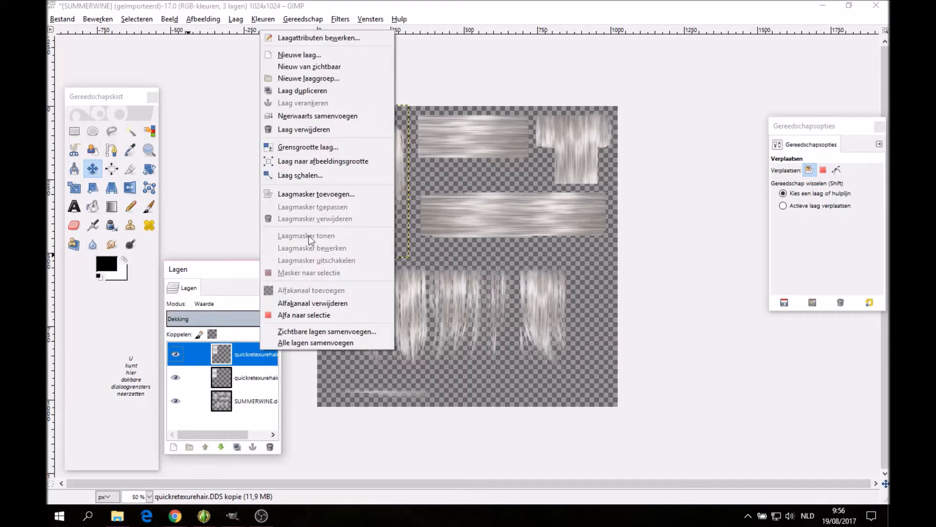
pyautogui.click(314, 100)
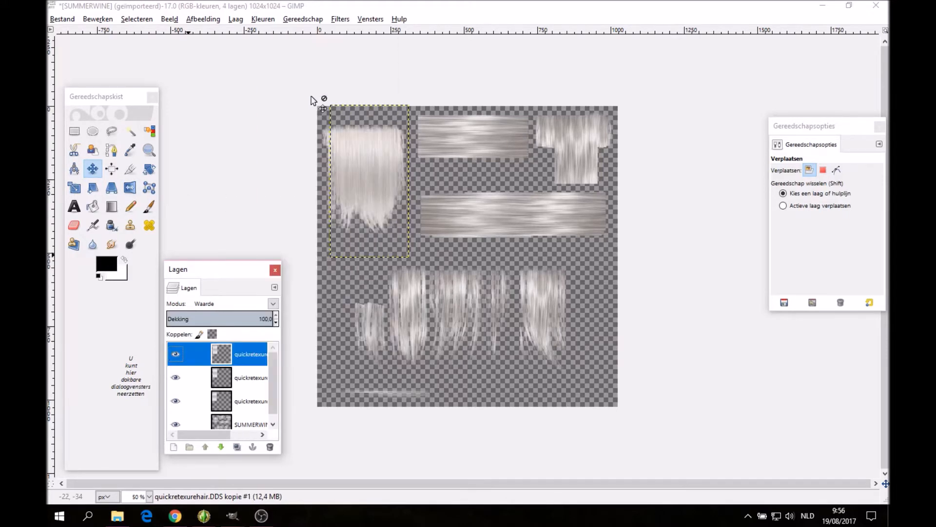
pyautogui.click(94, 169)
pyautogui.moveTo(361, 168); pyautogui.dragTo(447, 162)
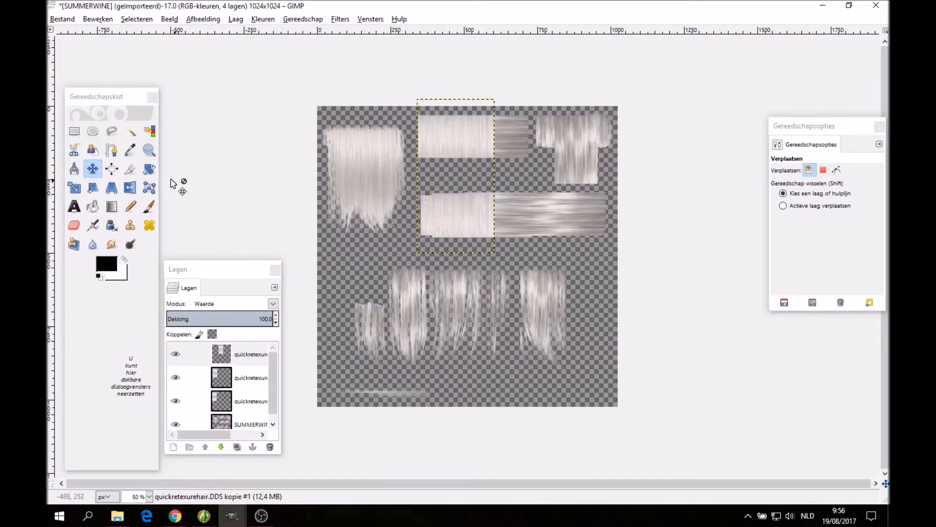
# Rotate the new texture copy 90 degrees and move it to cover the upper horizontal hair strip.
pyautogui.hotkey('shift', 'r')
pyautogui.click(455, 146)
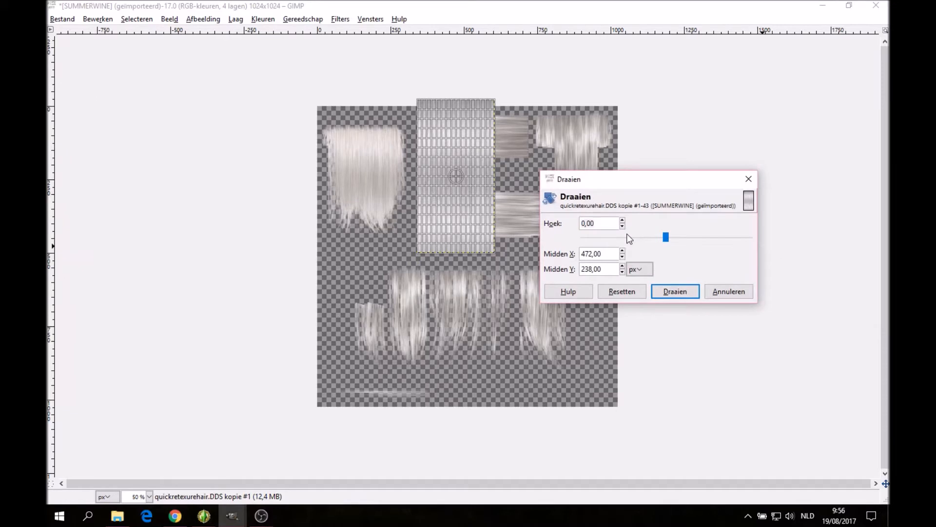
pyautogui.write('90')
pyautogui.press('Tab')
pyautogui.click(685, 291)
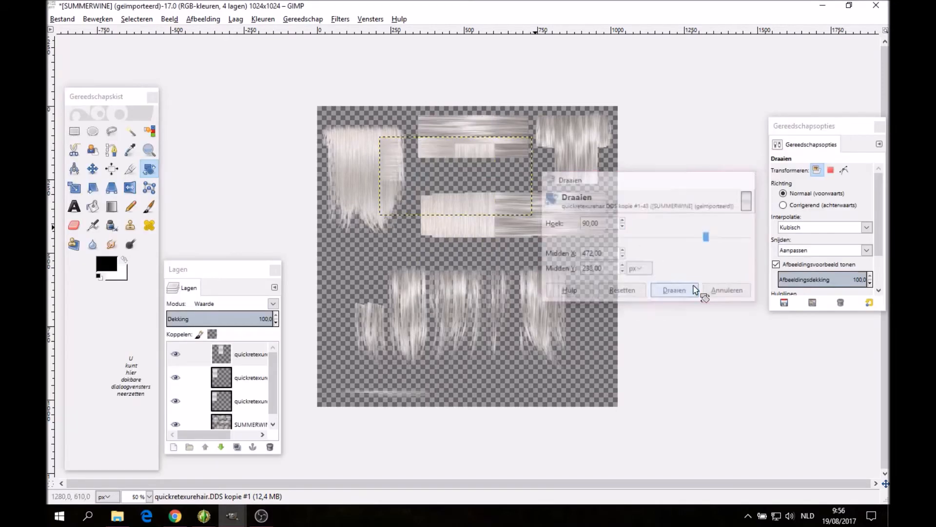
pyautogui.click(93, 168)
pyautogui.moveTo(501, 147)
pyautogui.mouseDown()
pyautogui.moveTo(510, 122)
pyautogui.moveTo(537, 111)
pyautogui.mouseUp()
# Erase the part of the rotated layer overlapping the T-shaped strand, using the Block 01 brush at size about 206.
pyautogui.click(74, 225)
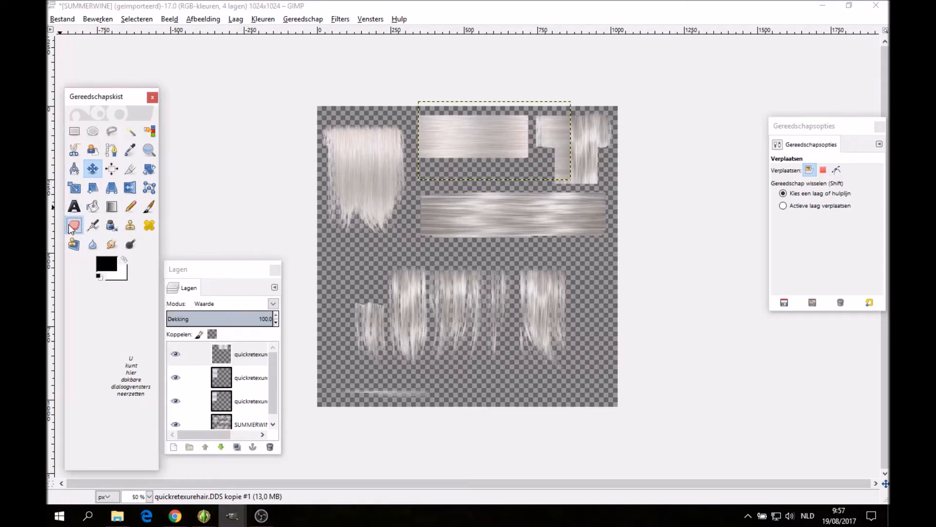
pyautogui.click(780, 206)
pyautogui.click(810, 230)
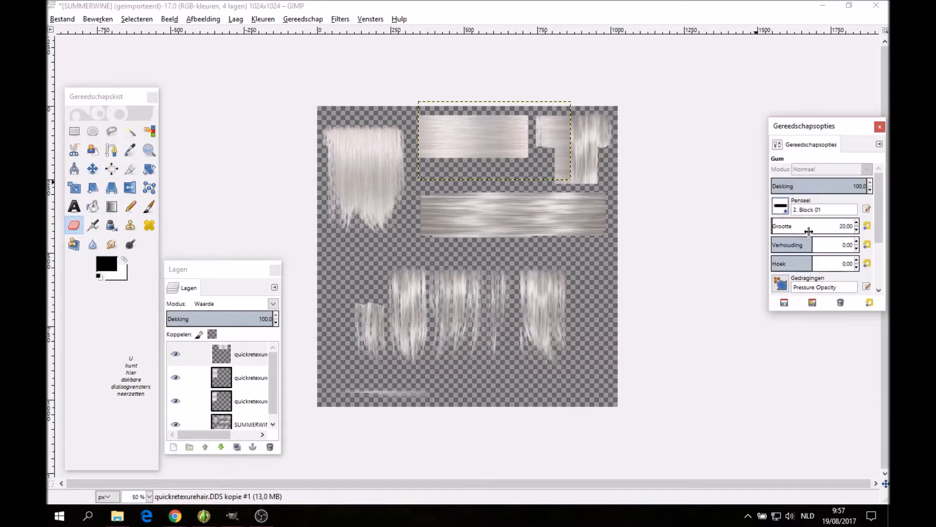
pyautogui.click(783, 227)
pyautogui.click(559, 117)
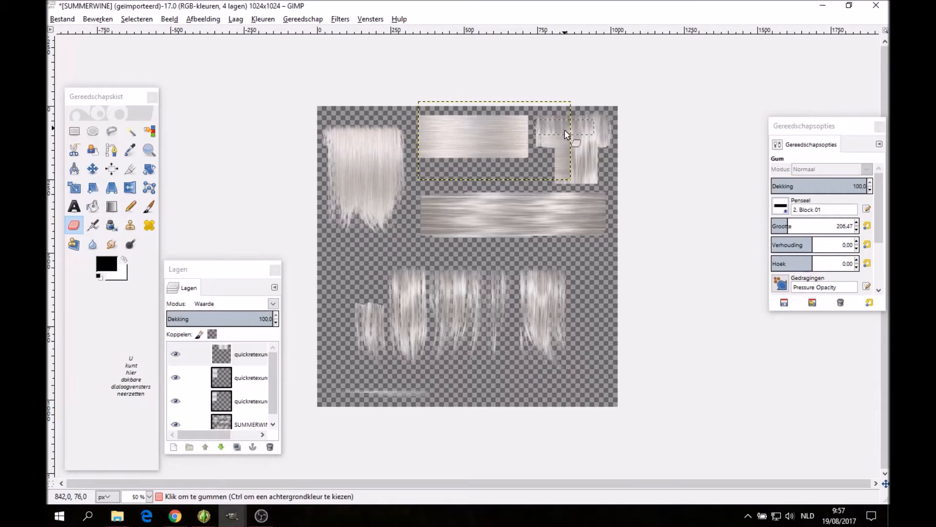
pyautogui.click(572, 178)
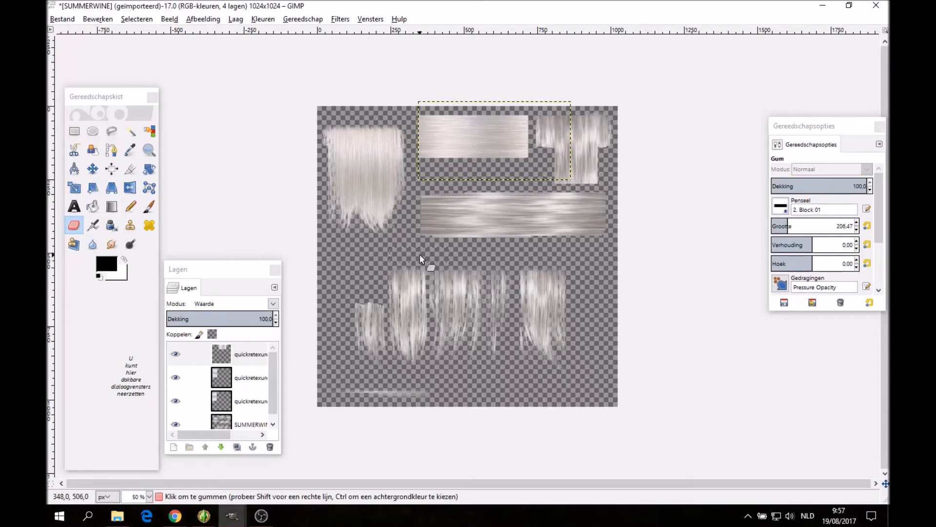
# Duplicate the original texture layer and move a vertical texture piece over the left part of the lower horizontal strip.
pyautogui.click(241, 406)
pyautogui.rightClick(244, 408)
pyautogui.click(341, 142)
pyautogui.click(92, 169)
pyautogui.moveTo(364, 169); pyautogui.dragTo(462, 204)
# Rotate the texture layer over the lower horizontal hair strip by 90 degrees.
pyautogui.click(149, 168)
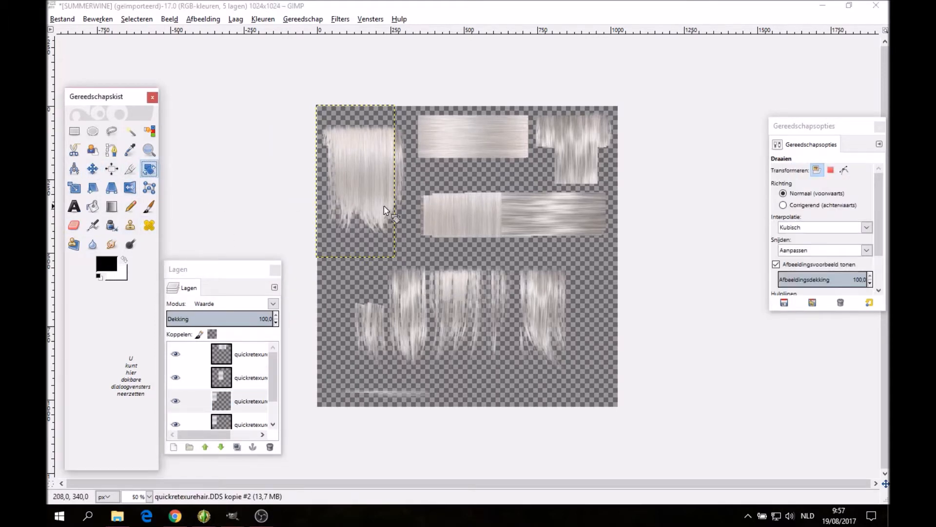
pyautogui.click(193, 353)
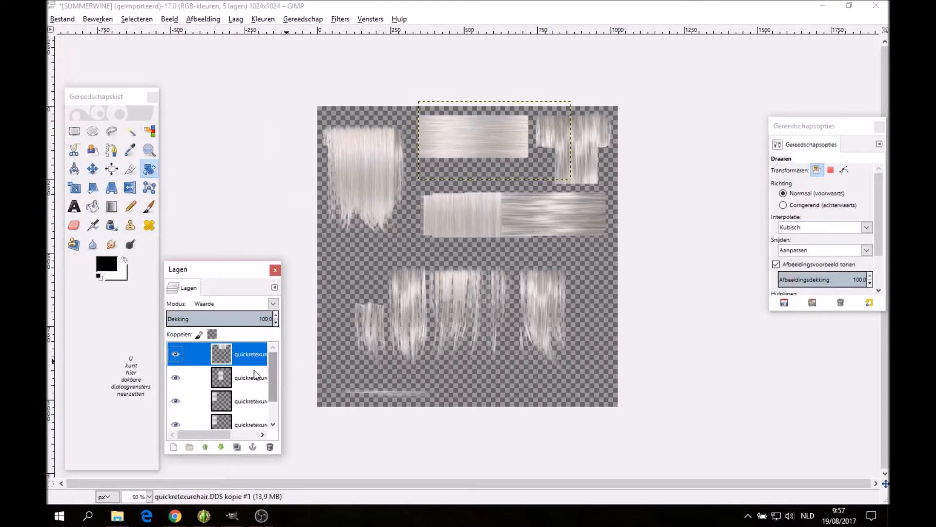
pyautogui.click(494, 238)
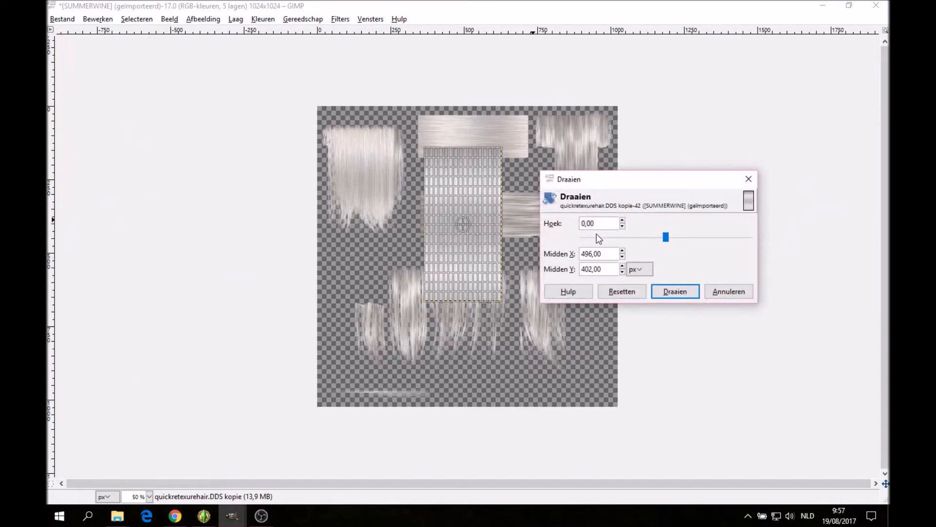
pyautogui.press('BackSpace')
pyautogui.press('BackSpace')
pyautogui.press('BackSpace')
pyautogui.press('BackSpace')
pyautogui.write('90')
pyautogui.click(622, 220)
pyautogui.click(675, 291)
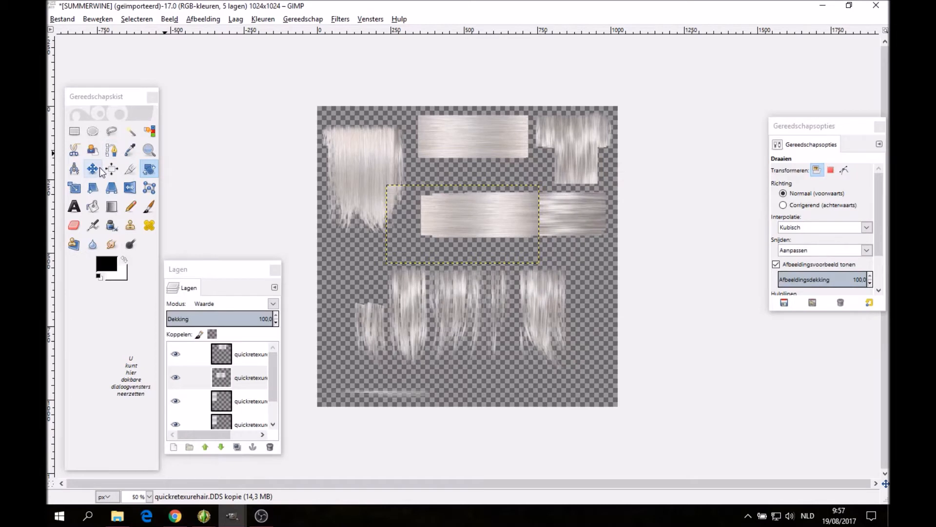
# Align the rotated layer with the lower horizontal strip's left end and scale it wider to cover the whole strip.
pyautogui.moveTo(472, 211); pyautogui.dragTo(507, 213)
pyautogui.hotkey('shift', 's')
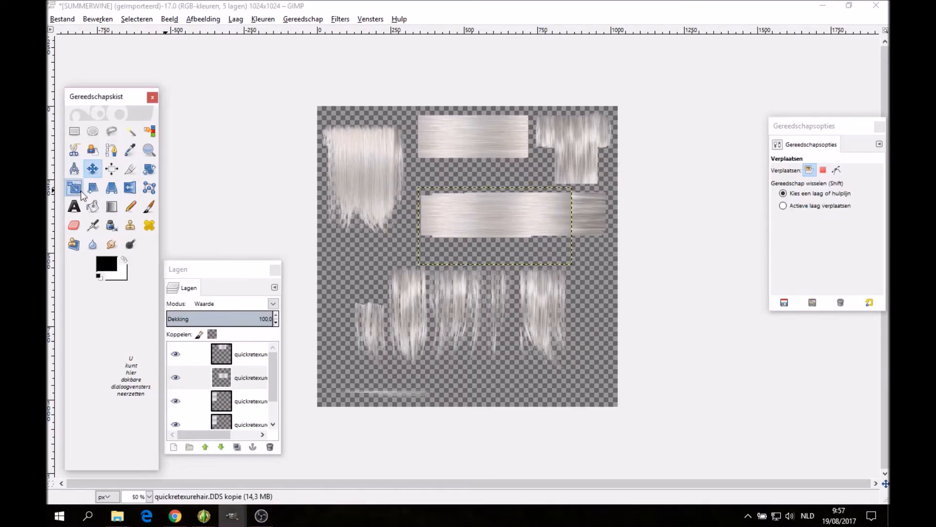
pyautogui.click(571, 226)
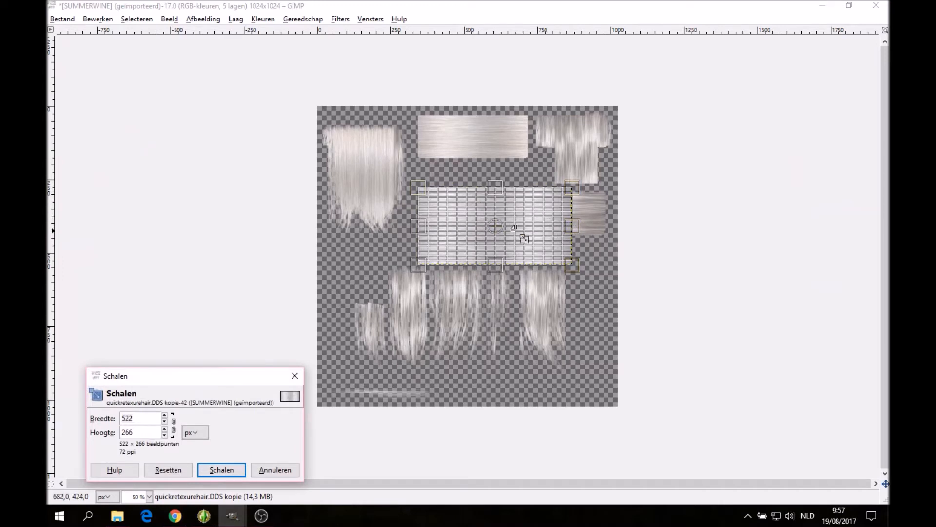
pyautogui.press('Tab')
pyautogui.moveTo(575, 225); pyautogui.dragTo(613, 226)
pyautogui.click(223, 470)
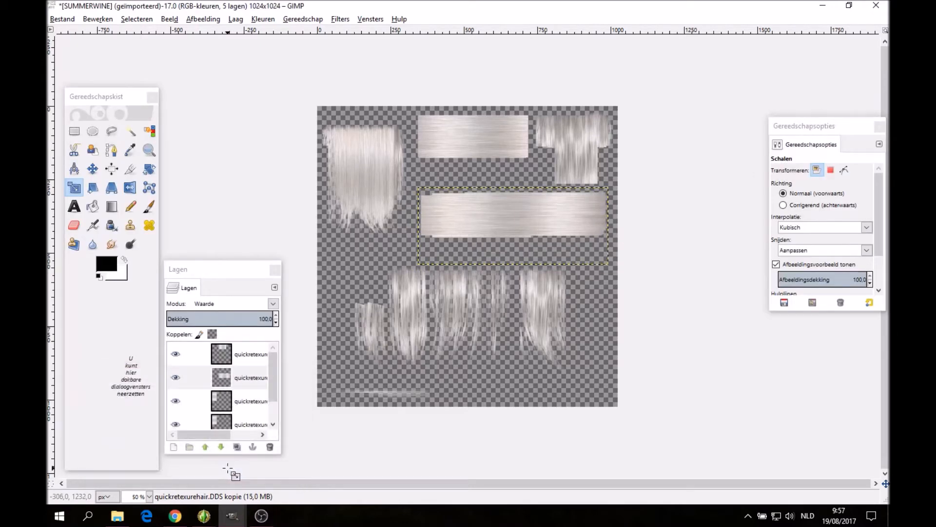
# Duplicate the original vertical texture layer and move the copy over the T-shaped strand.
pyautogui.rightClick(240, 402)
pyautogui.click(283, 143)
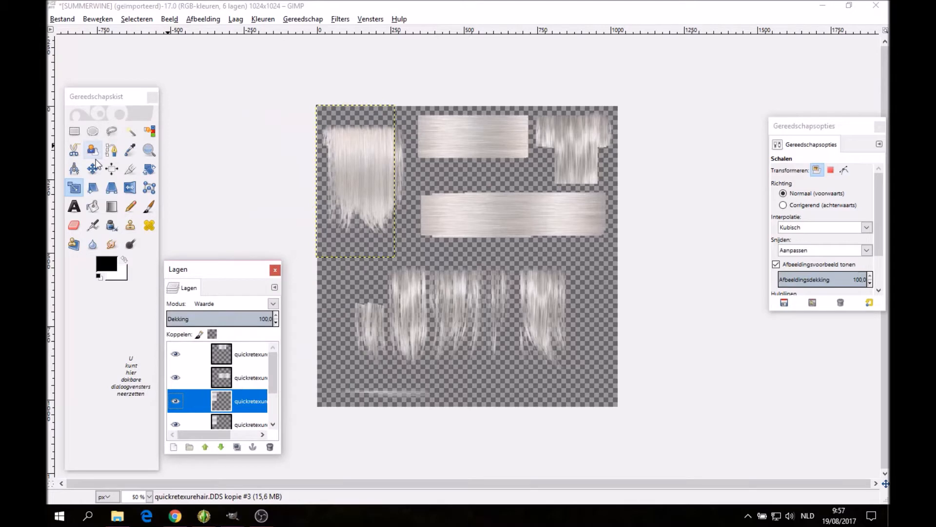
pyautogui.click(93, 169)
pyautogui.moveTo(341, 171); pyautogui.dragTo(563, 106)
# Scale the T-shaped strand's texture layer shorter from its top edge and nudge it so it covers the strand.
pyautogui.click(74, 187)
pyautogui.click(587, 76)
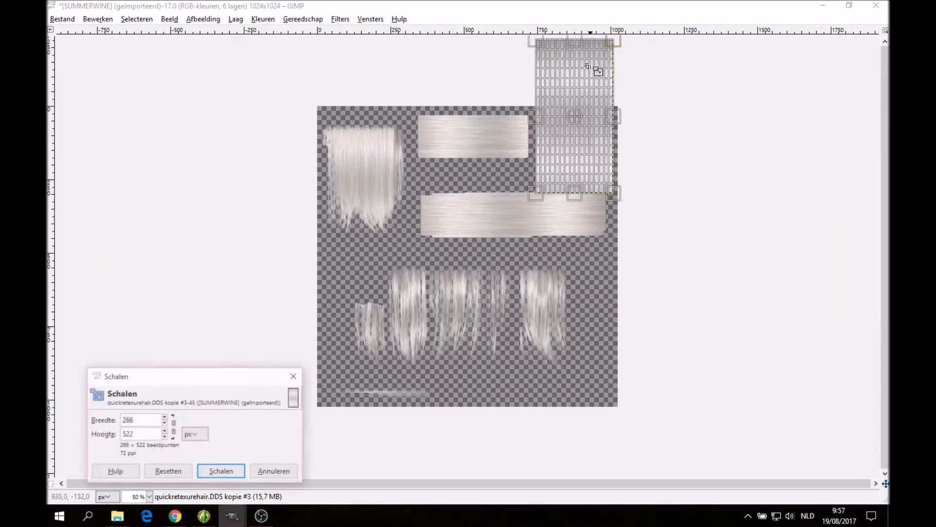
pyautogui.moveTo(587, 49); pyautogui.dragTo(598, 89)
pyautogui.click(221, 471)
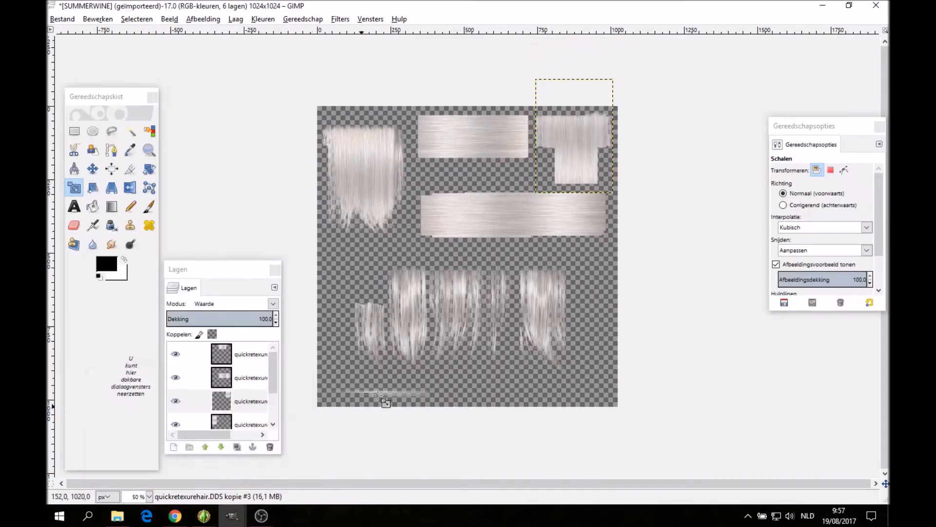
pyautogui.click(92, 169)
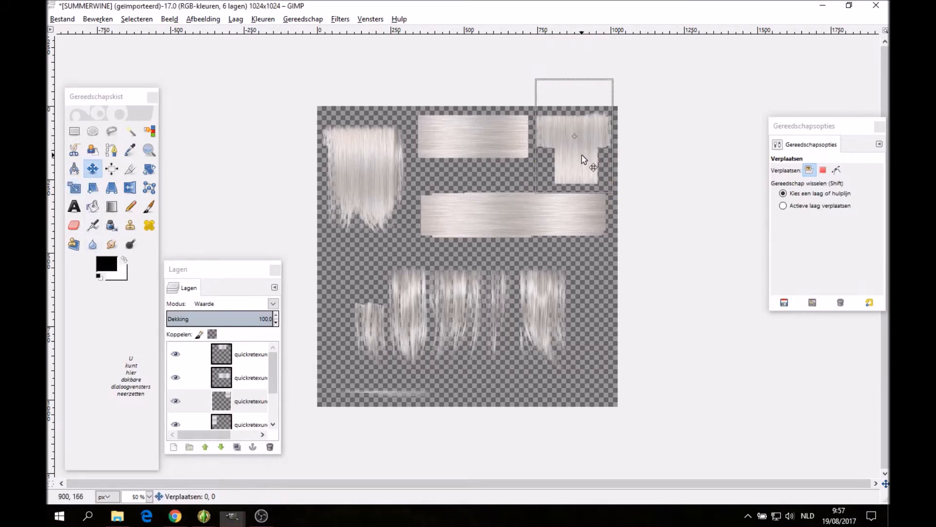
pyautogui.moveTo(582, 156); pyautogui.dragTo(581, 155)
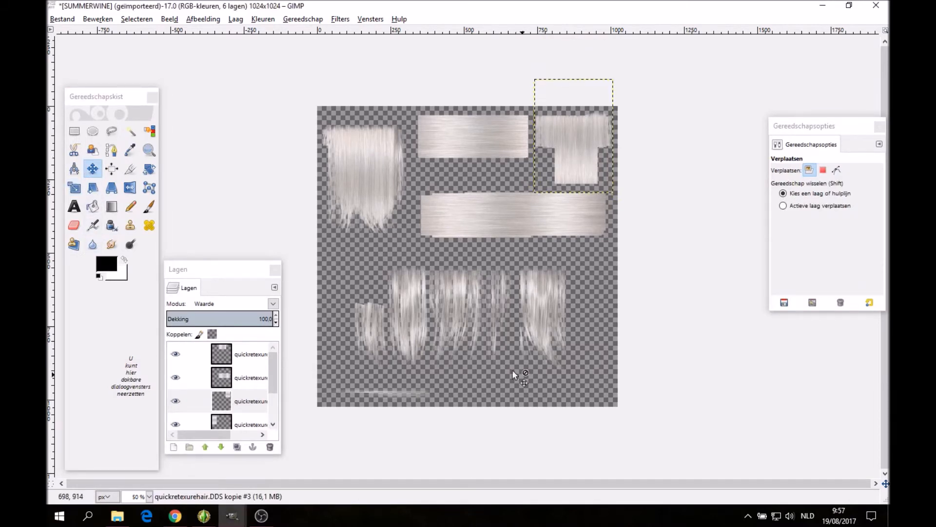
# Duplicate the vertical texture layer twice, placing one copy over the short lower-left strand and the other over the strands beside it.
pyautogui.click(226, 420)
pyautogui.rightClick(232, 418)
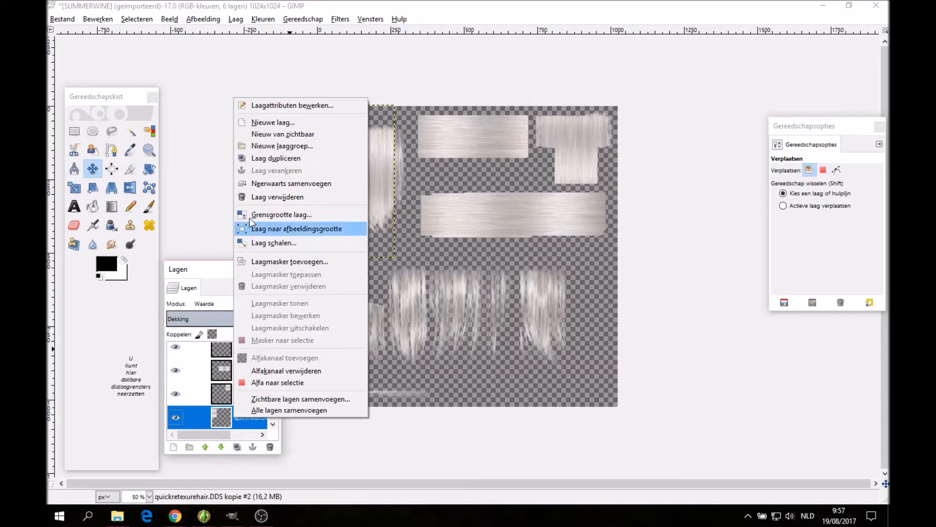
pyautogui.click(284, 157)
pyautogui.moveTo(370, 168); pyautogui.dragTo(364, 304)
pyautogui.rightClick(252, 418)
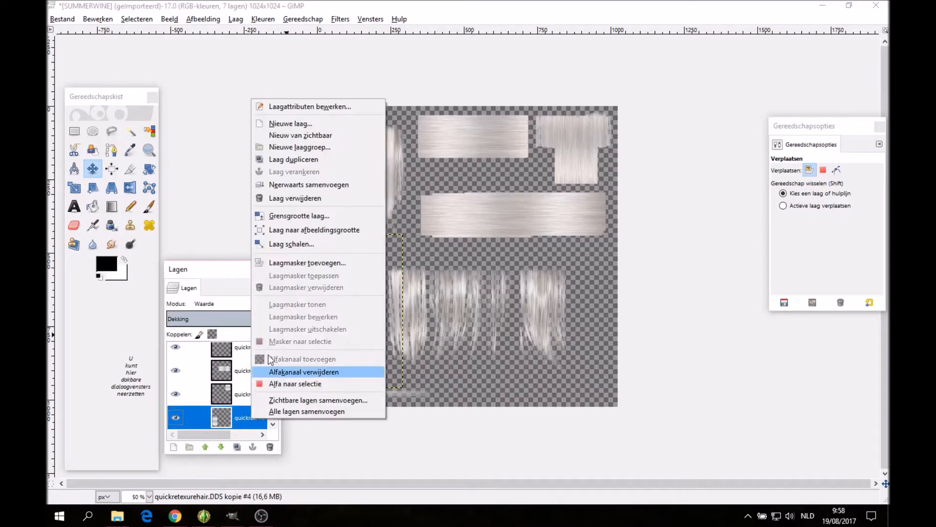
pyautogui.click(311, 162)
pyautogui.moveTo(408, 294); pyautogui.dragTo(453, 296)
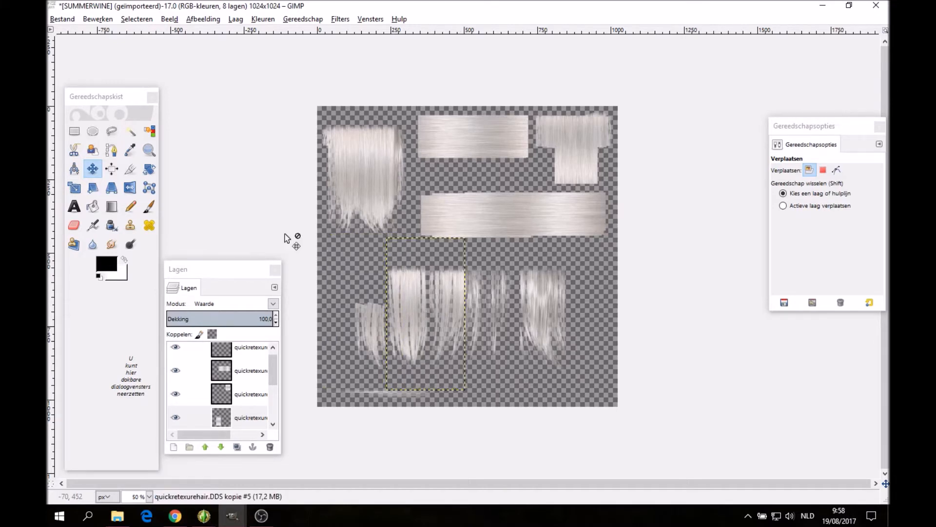
# Scale the newest copy slightly shorter so its top clears the lower horizontal strip, and nudge it left.
pyautogui.click(74, 188)
pyautogui.click(425, 317)
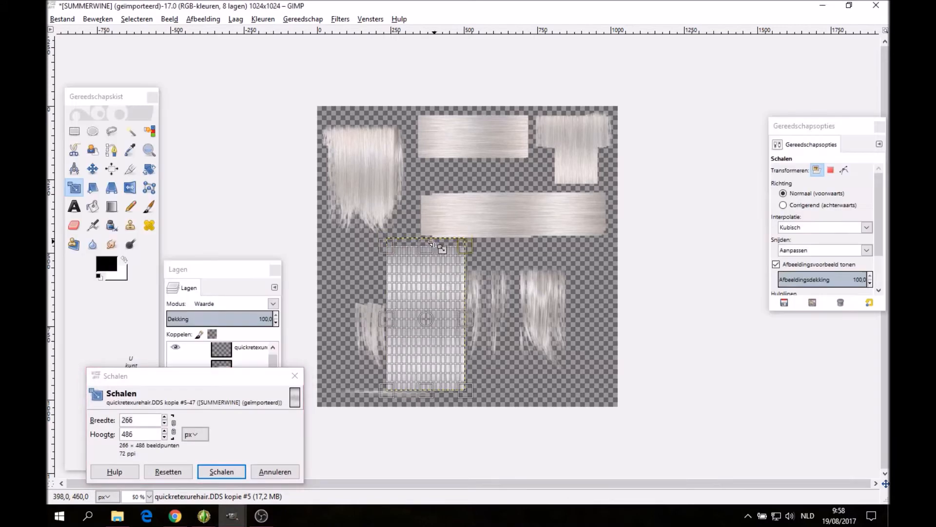
pyautogui.click(262, 476)
pyautogui.click(92, 168)
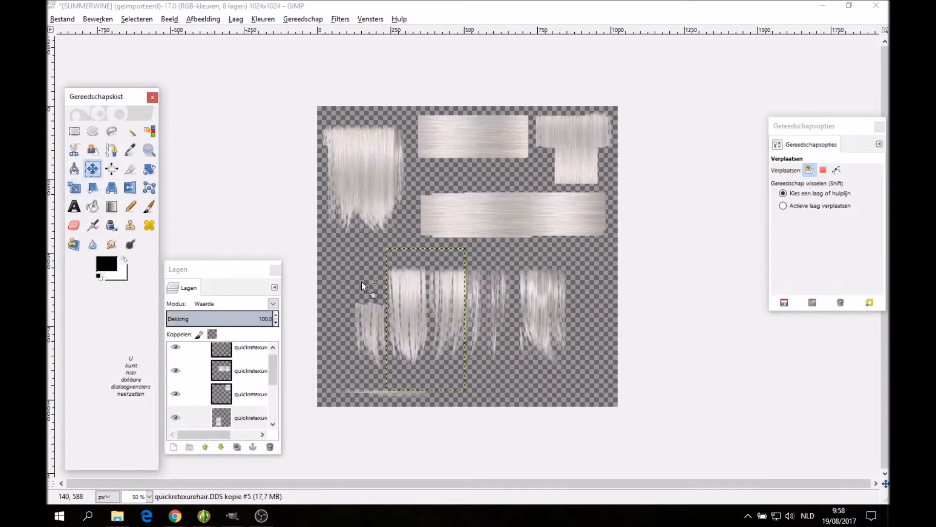
pyautogui.moveTo(418, 301); pyautogui.dragTo(415, 301)
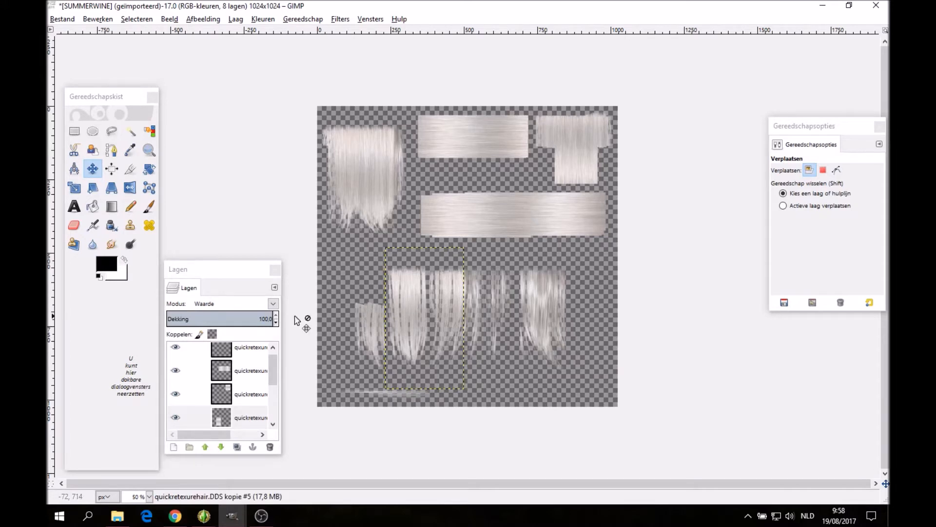
# Duplicate the shortened texture layer twice, covering the lower middle strands with one copy and the lower-right strand with the other.
pyautogui.rightClick(222, 429)
pyautogui.click(269, 162)
pyautogui.moveTo(430, 300); pyautogui.dragTo(479, 301)
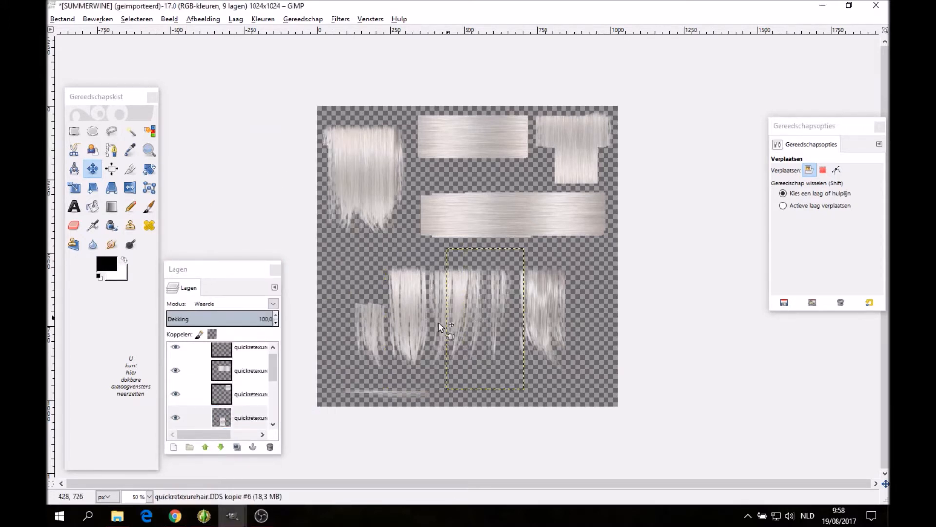
pyautogui.rightClick(250, 416)
pyautogui.click(303, 154)
pyautogui.moveTo(459, 288); pyautogui.dragTo(520, 291)
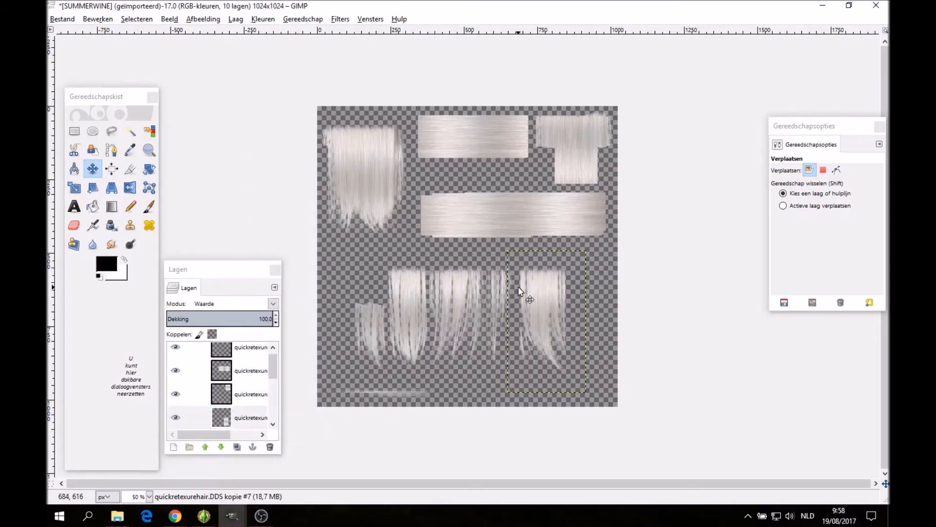
# Duplicate the lower-right texture layer, rotate the copy 90 degrees and move it over the thin horizontal strand at the image's bottom.
pyautogui.rightClick(249, 420)
pyautogui.click(322, 157)
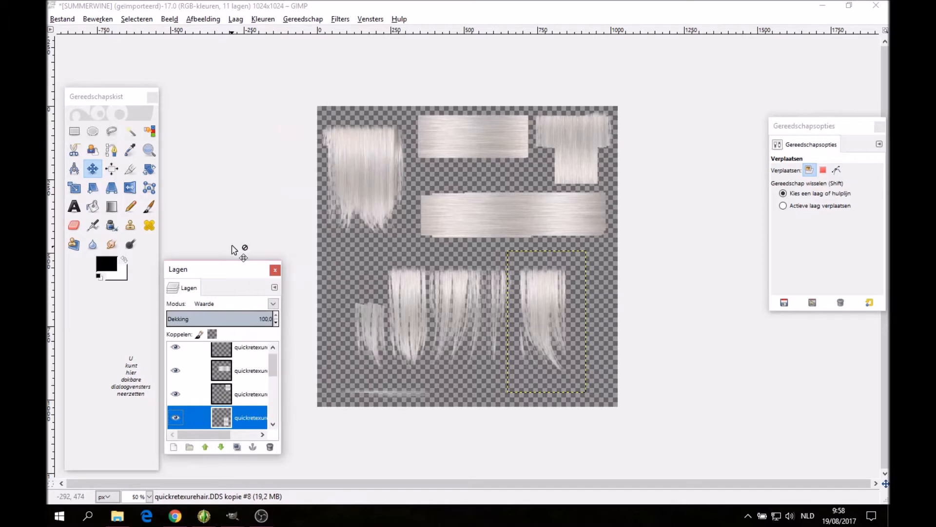
pyautogui.click(149, 169)
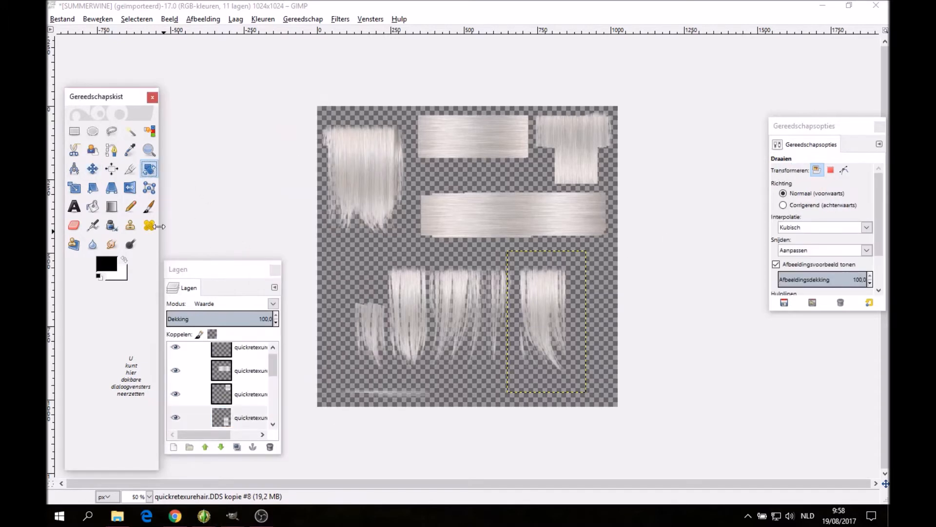
pyautogui.click(536, 309)
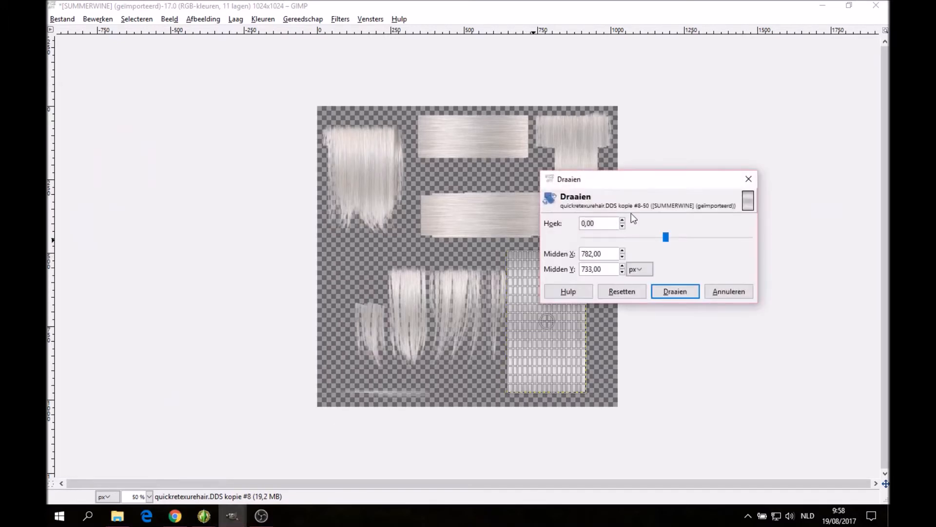
pyautogui.write('90')
pyautogui.click(621, 221)
pyautogui.click(673, 291)
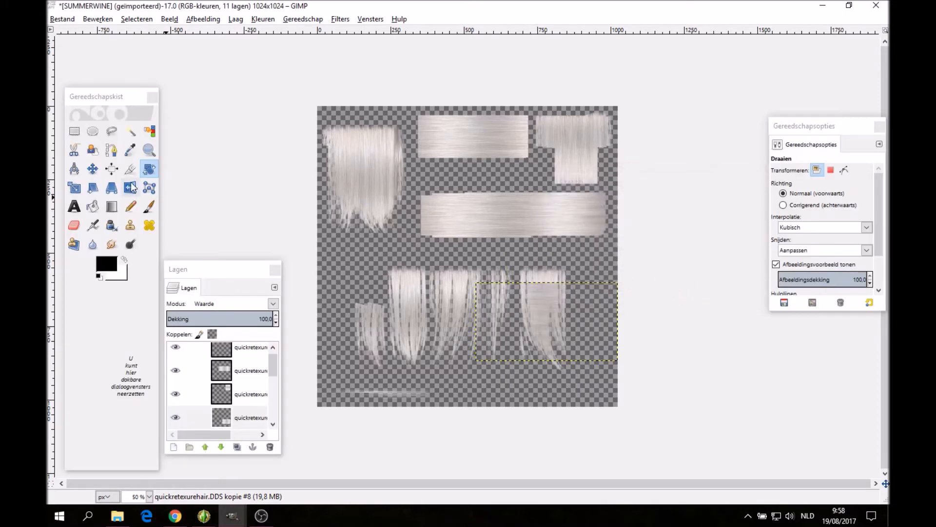
pyautogui.moveTo(546, 294); pyautogui.dragTo(383, 385)
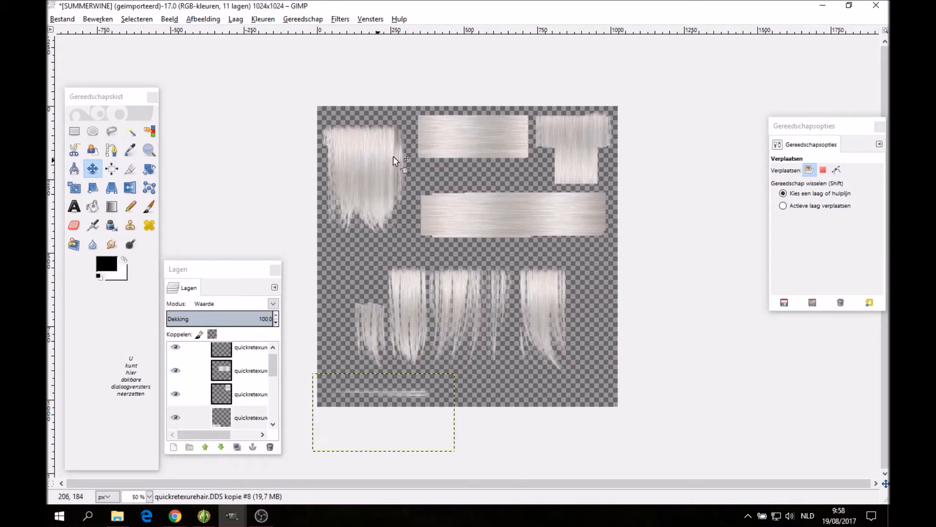
# Select the second texture layer on the upper-left strand and shift it right to cover the strand's uncovered right edge.
pyautogui.click(253, 395)
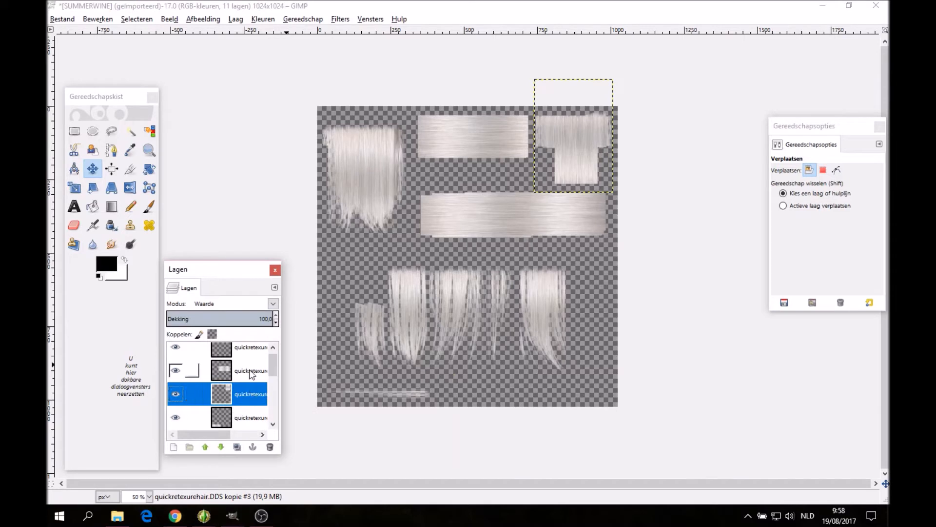
pyautogui.scroll(-1, 250, 370)
pyautogui.click(254, 396)
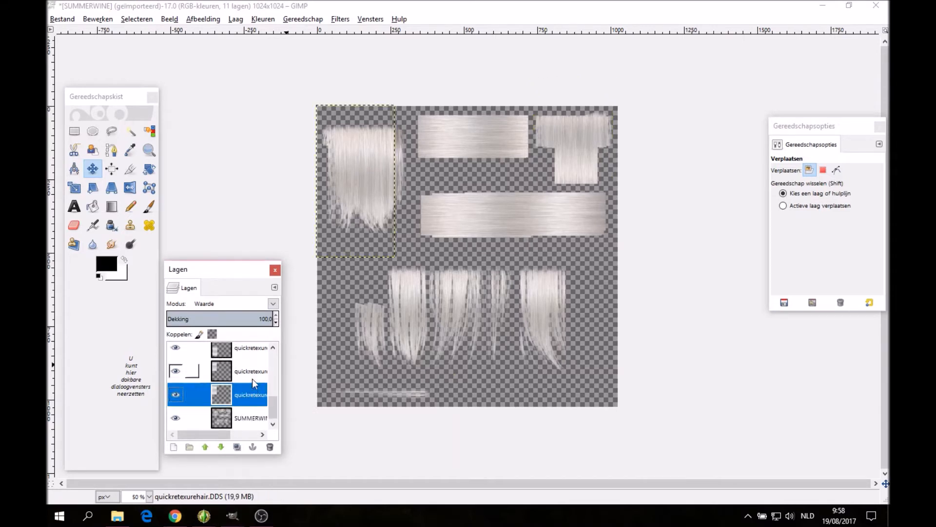
pyautogui.click(253, 374)
pyautogui.moveTo(368, 165); pyautogui.dragTo(379, 167)
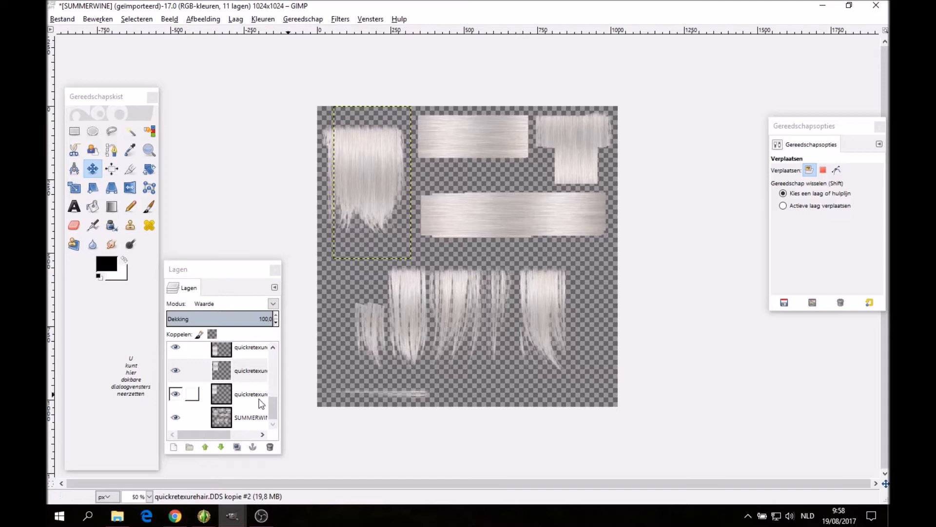
# Try merging the topmost texture layer down onto the one below it, and undo the merge.
pyautogui.scroll(5, 255, 399)
pyautogui.scroll(-4, 263, 400)
pyautogui.rightClick(250, 391)
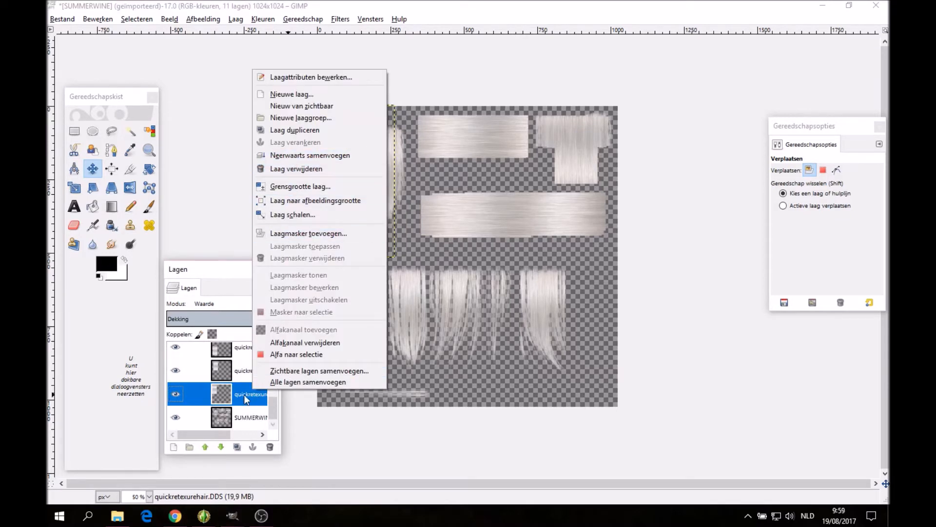
pyautogui.click(439, 284)
pyautogui.scroll(5, 253, 346)
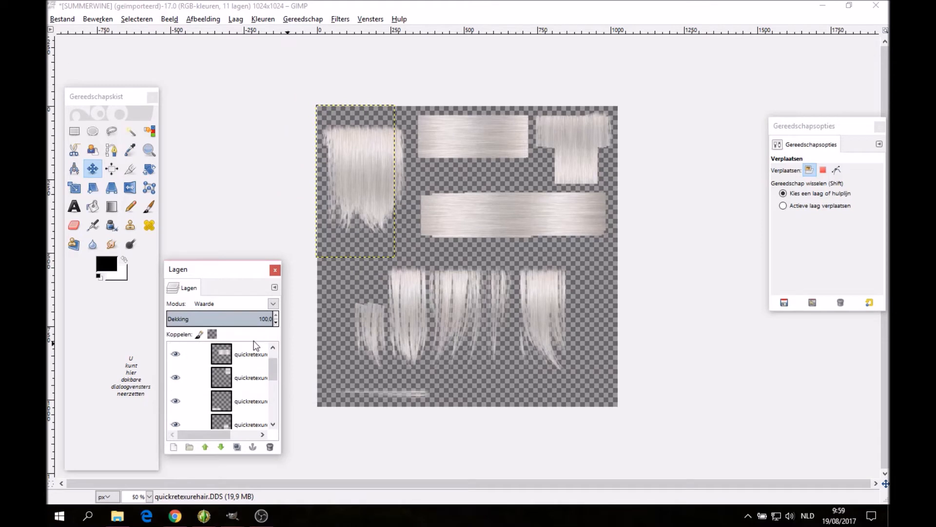
pyautogui.scroll(-5, 198, 361)
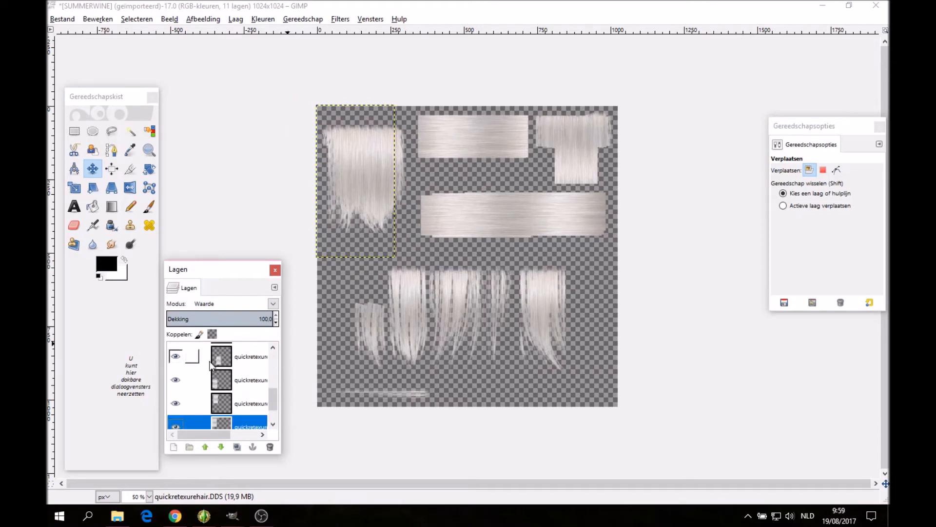
pyautogui.scroll(3, 224, 385)
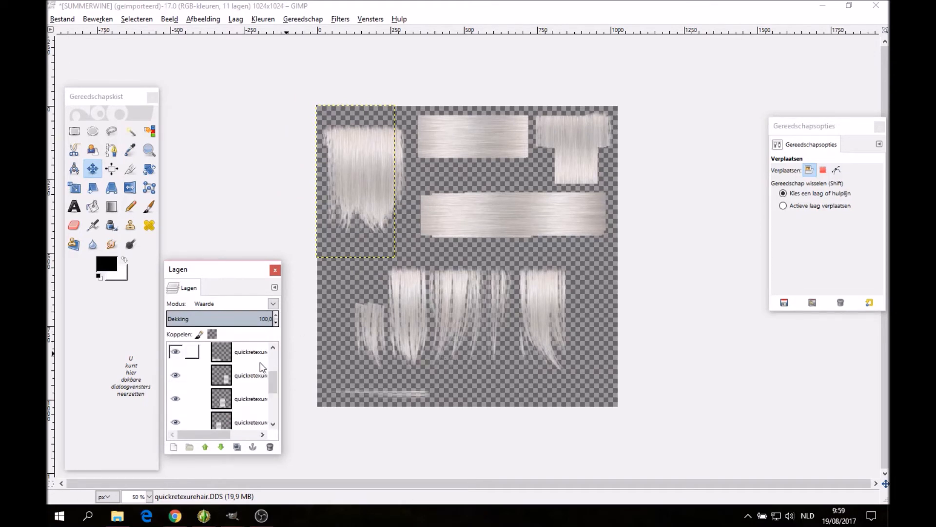
pyautogui.rightClick(260, 359)
pyautogui.click(306, 127)
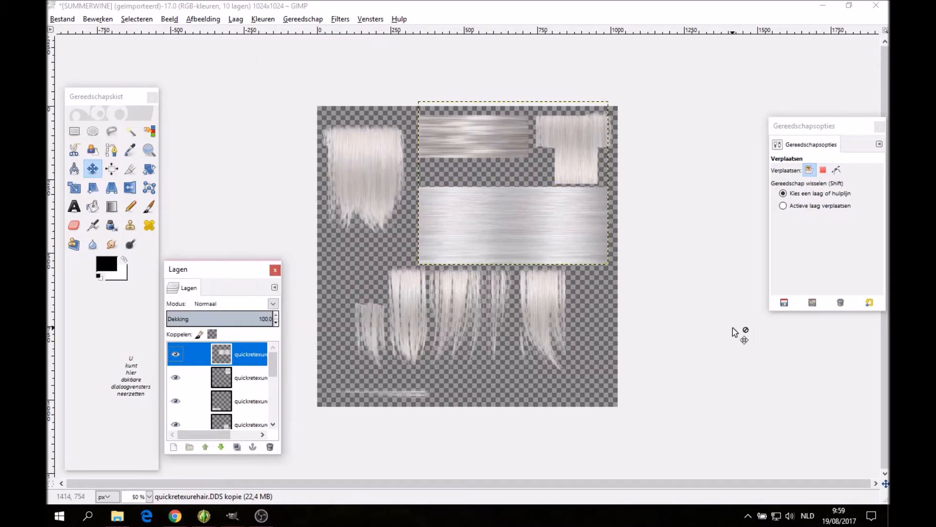
pyautogui.click(98, 18)
pyautogui.click(127, 31)
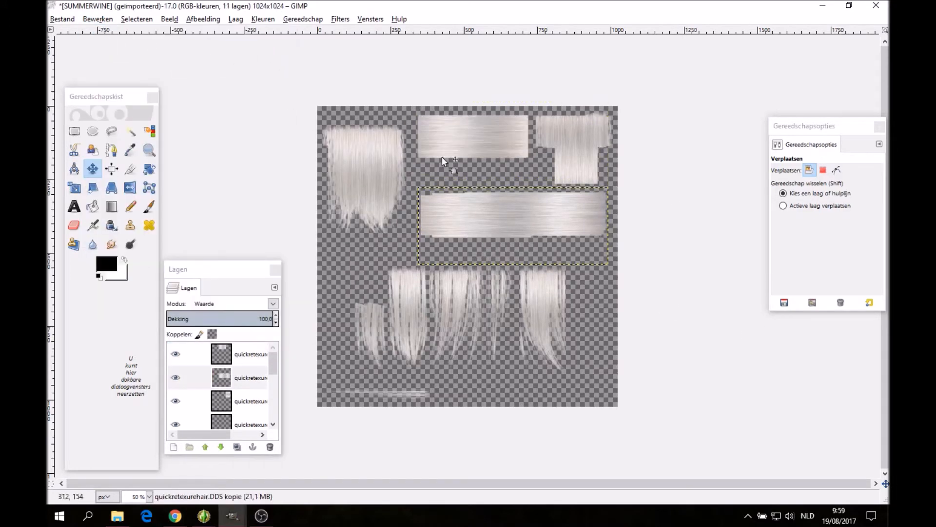
# Merge all the quickretexurehair texture layers down into the SUMMERWINE.dds base layer, one at a time from the lowest up.
pyautogui.scroll(-5, 221, 376)
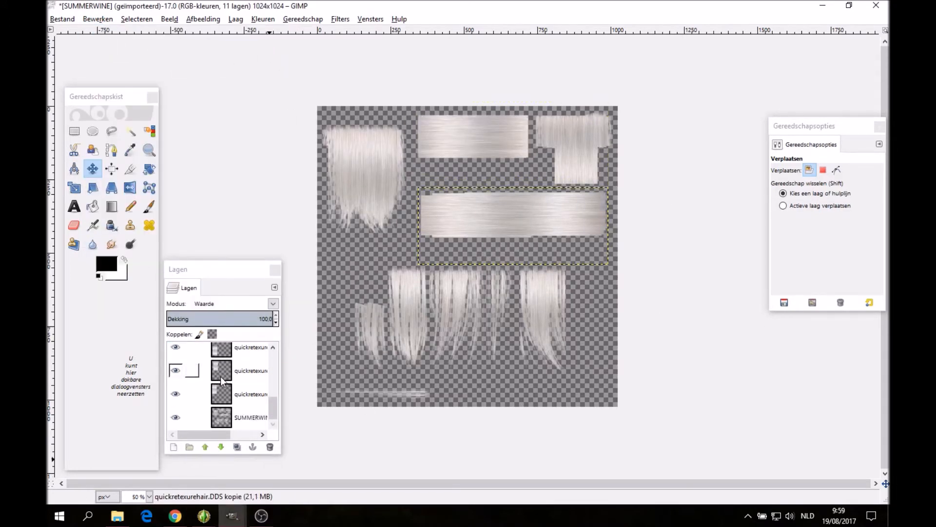
pyautogui.rightClick(248, 403)
pyautogui.click(288, 166)
pyautogui.rightClick(252, 389)
pyautogui.click(317, 156)
pyautogui.rightClick(251, 394)
pyautogui.click(315, 155)
pyautogui.rightClick(262, 390)
pyautogui.click(315, 155)
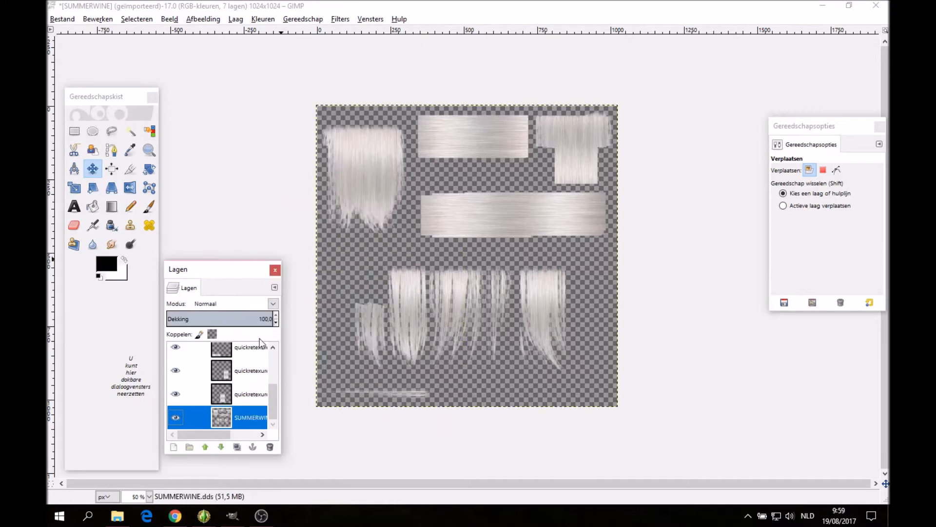
pyautogui.rightClick(251, 394)
pyautogui.click(314, 155)
pyautogui.rightClick(226, 396)
pyautogui.click(303, 157)
pyautogui.rightClick(258, 385)
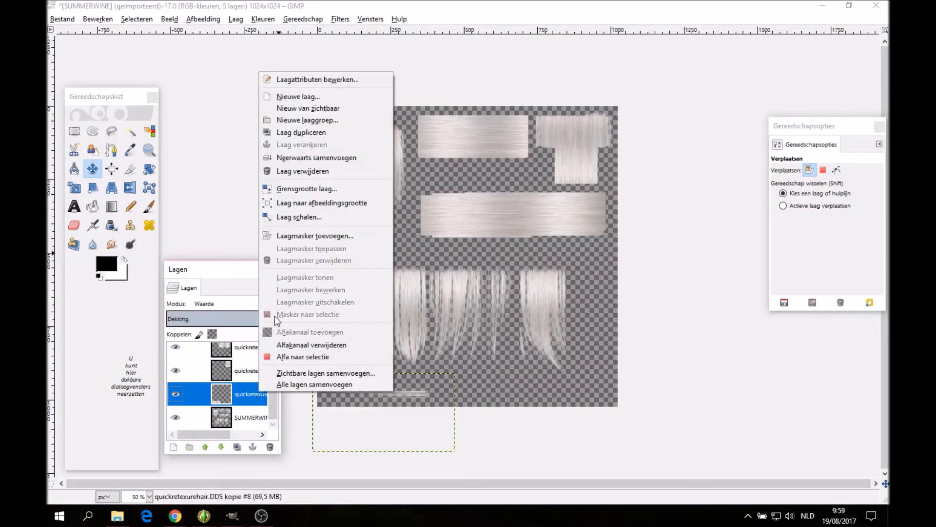
pyautogui.click(314, 158)
pyautogui.click(245, 386)
pyautogui.rightClick(245, 385)
pyautogui.click(313, 149)
pyautogui.click(233, 379)
pyautogui.rightClick(233, 378)
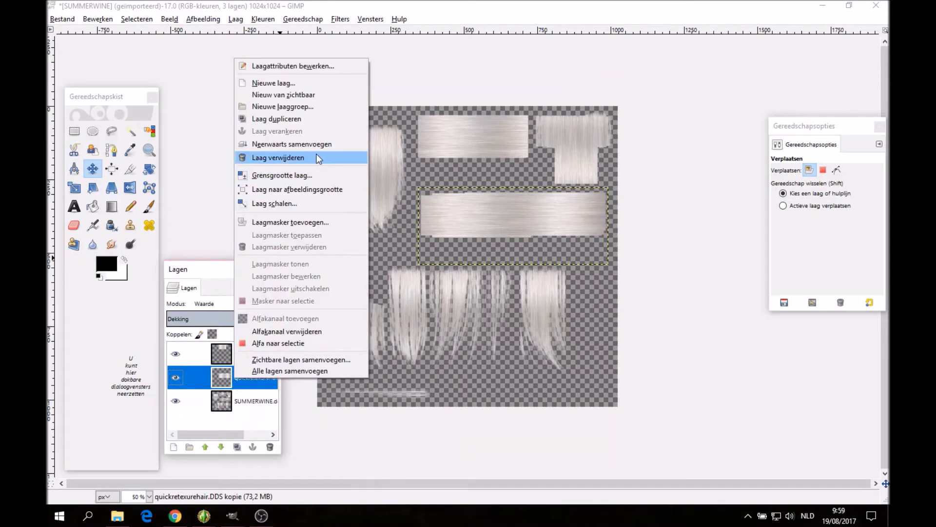
pyautogui.click(316, 144)
pyautogui.click(256, 357)
pyautogui.rightClick(256, 357)
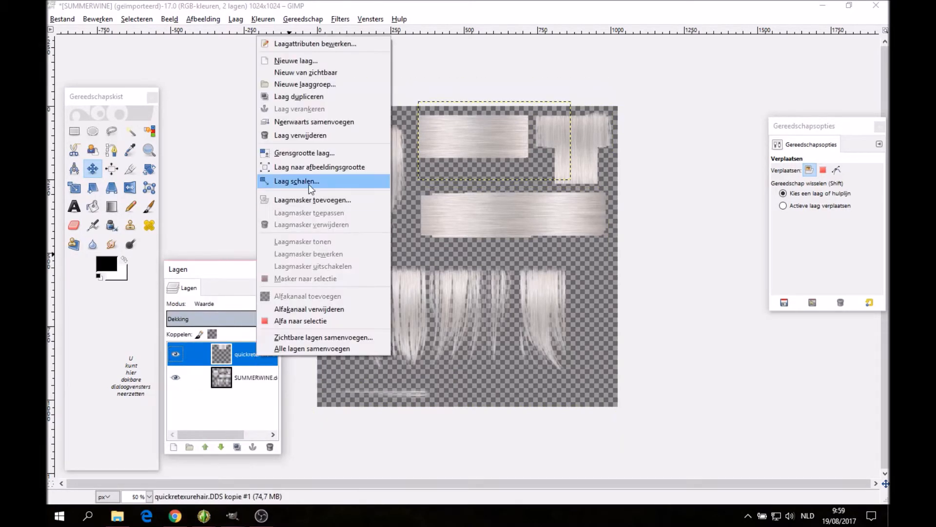
pyautogui.click(320, 126)
# Fit the merged SUMMERWINE.dds layer to the image size and desaturate it.
pyautogui.rightClick(257, 349)
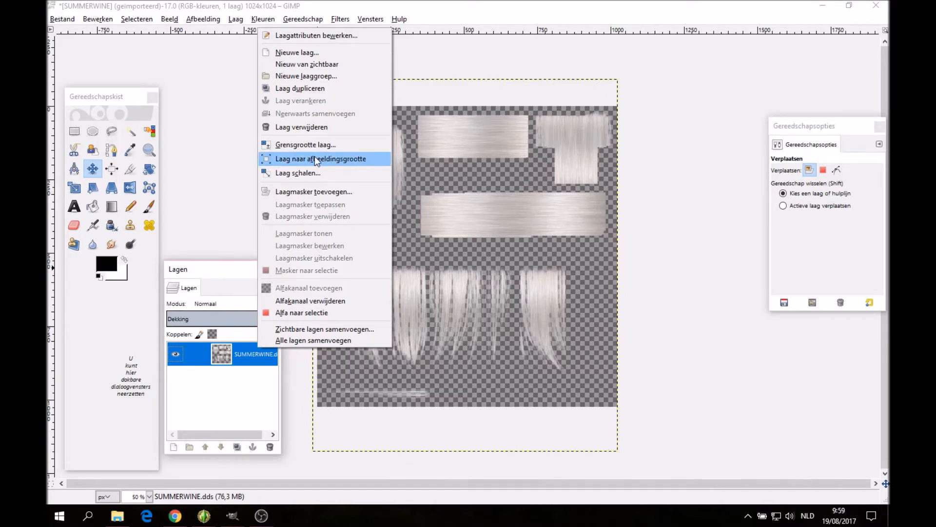
pyautogui.click(340, 158)
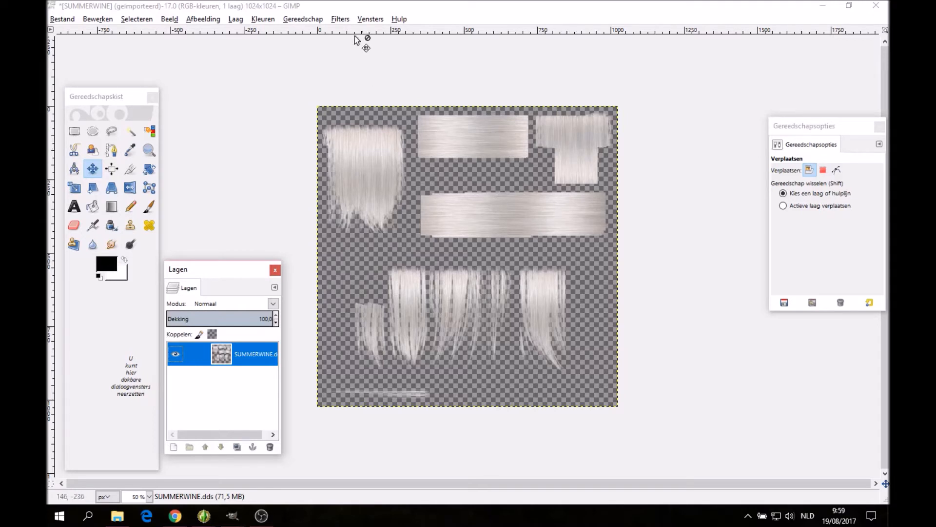
pyautogui.click(265, 21)
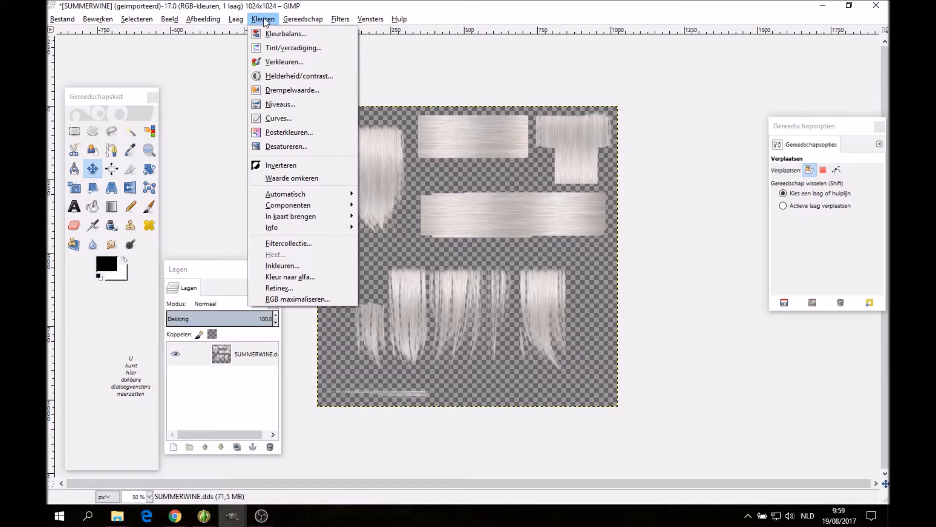
pyautogui.click(315, 148)
pyautogui.scroll(-2, 210, 205)
pyautogui.scroll(1, 197, 200)
pyautogui.scroll(-1, 197, 193)
pyautogui.click(196, 190)
pyautogui.click(203, 203)
pyautogui.click(206, 215)
pyautogui.click(283, 250)
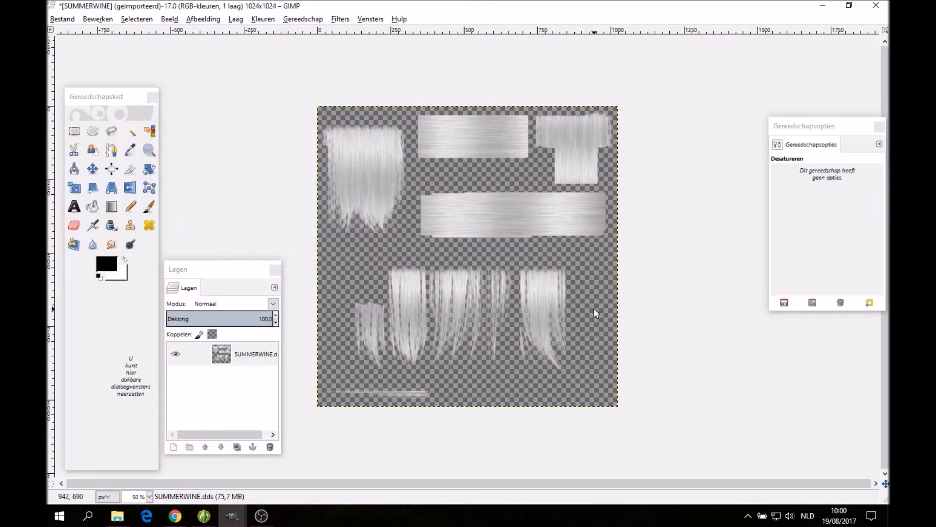
# Export the image as SUMMERWINEnew.dds in the ts4conversion folder with BC3 / DXT5 compression and no mipmaps.
pyautogui.click(63, 22)
pyautogui.click(100, 177)
pyautogui.click(487, 73)
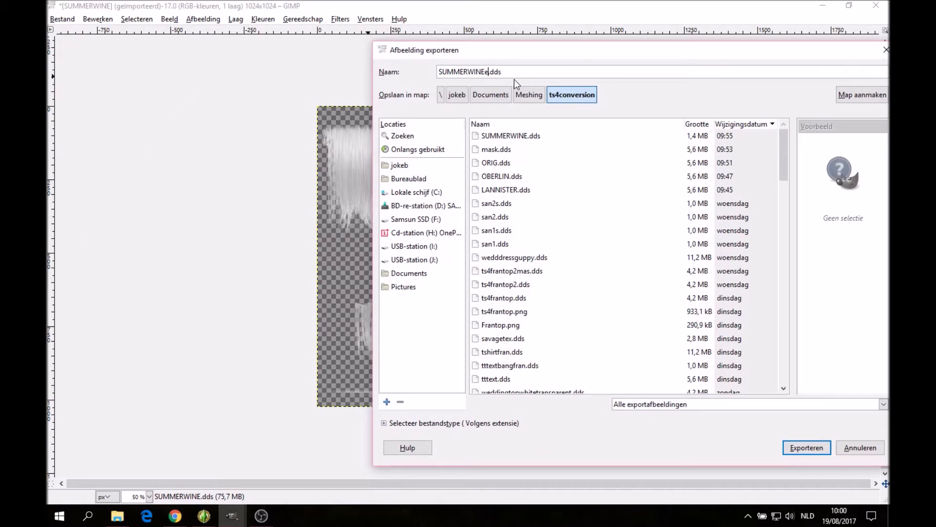
pyautogui.write('new')
pyautogui.press('Return')
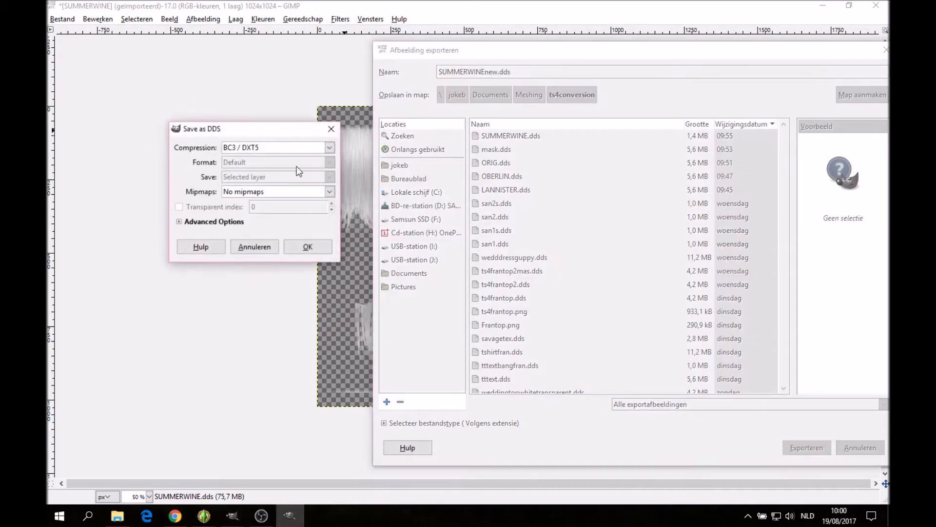
pyautogui.click(312, 246)
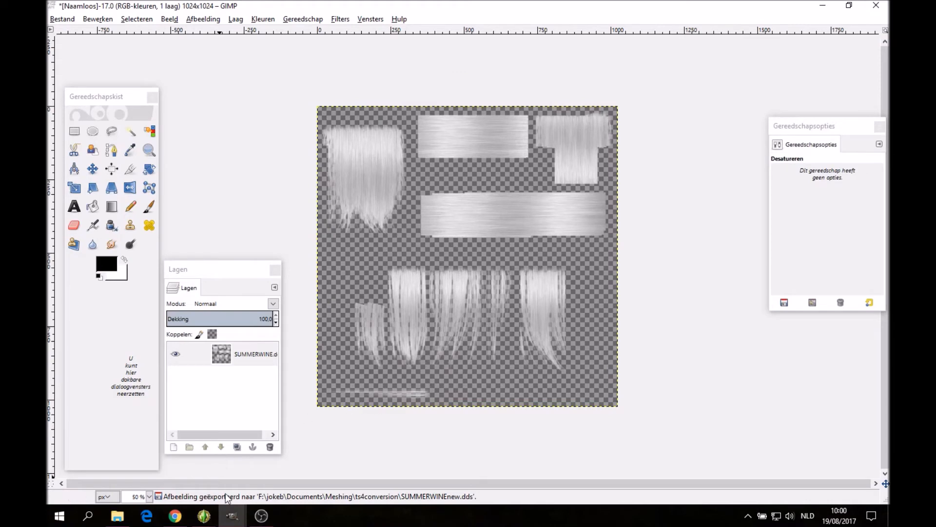
# Open rexturemask.DDS from the Hair Textures folder as a new layer and move it over the upper-left hair strand.
pyautogui.click(64, 19)
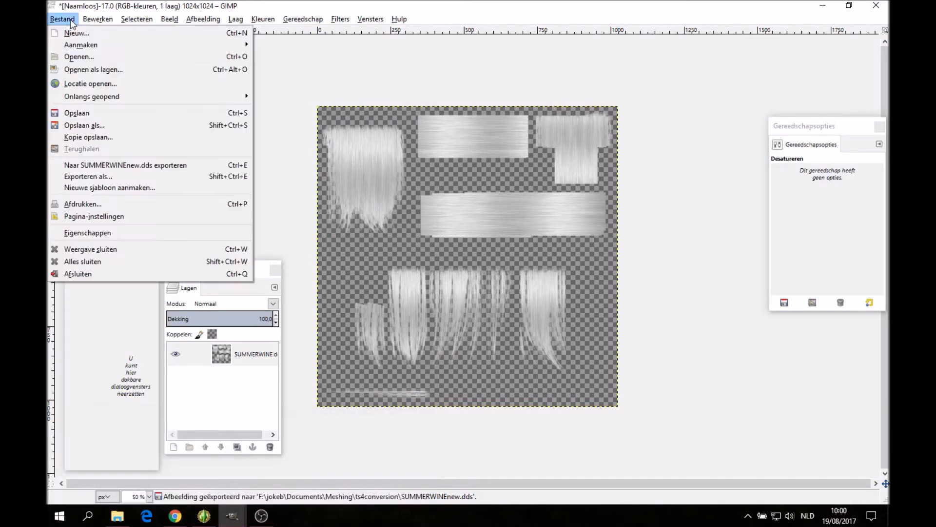
pyautogui.click(113, 70)
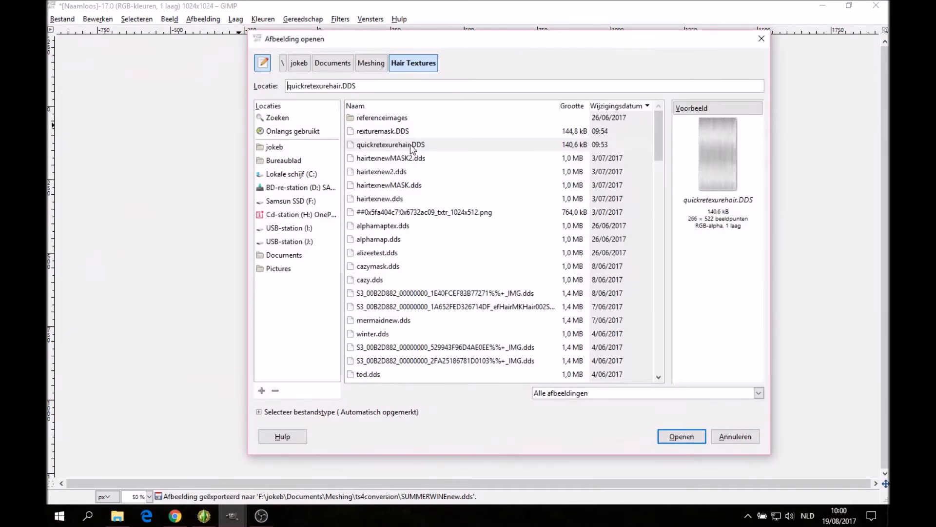
pyautogui.click(408, 131)
pyautogui.click(681, 436)
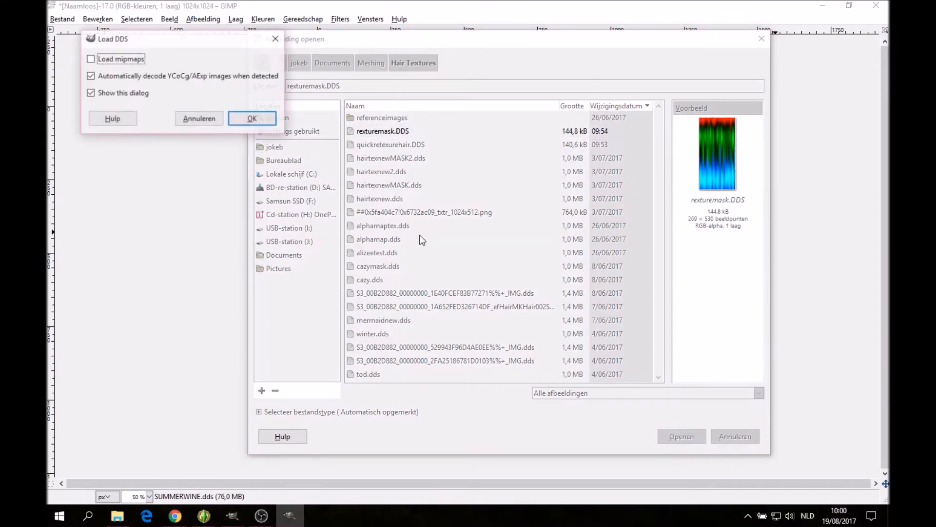
pyautogui.click(250, 123)
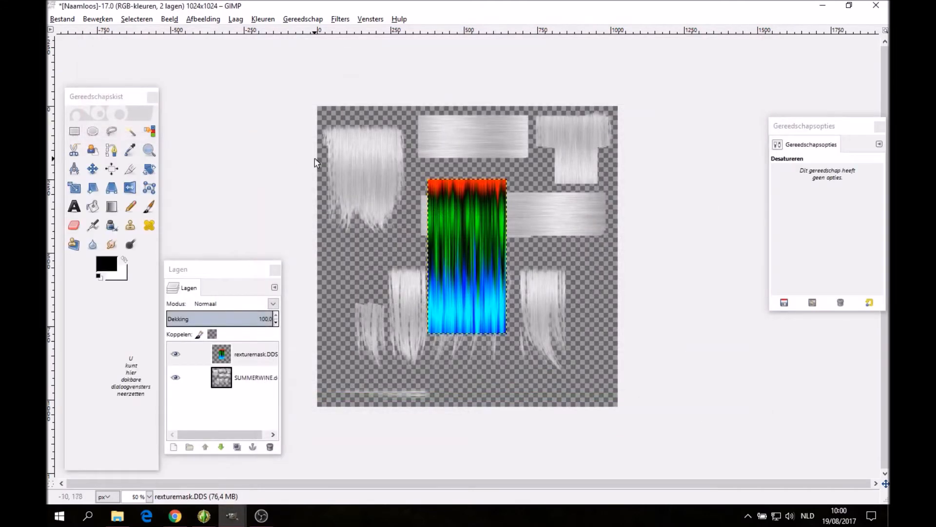
pyautogui.click(92, 168)
pyautogui.moveTo(436, 221); pyautogui.dragTo(350, 178)
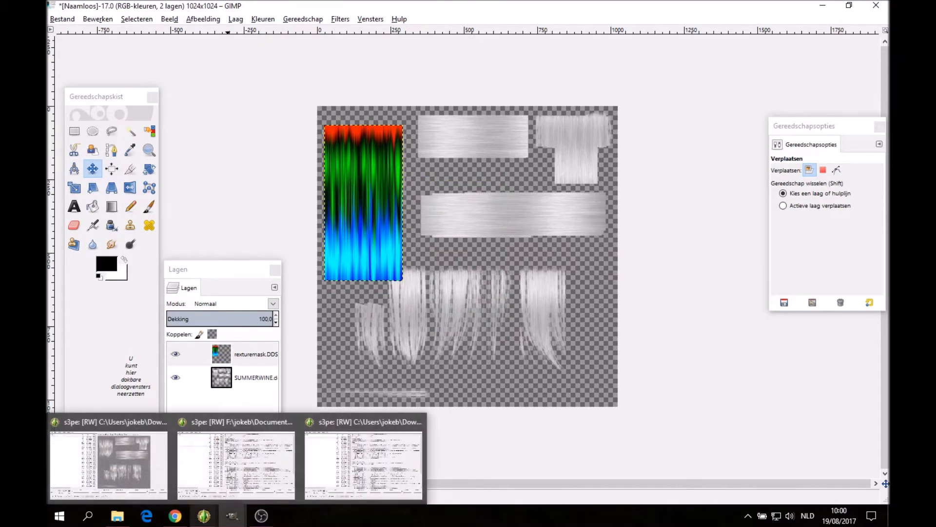
# Switch to s3pe to examine the Summerwine package's second _IMG texture as a mask reference, and return to the GIMP image.
pyautogui.click(111, 473)
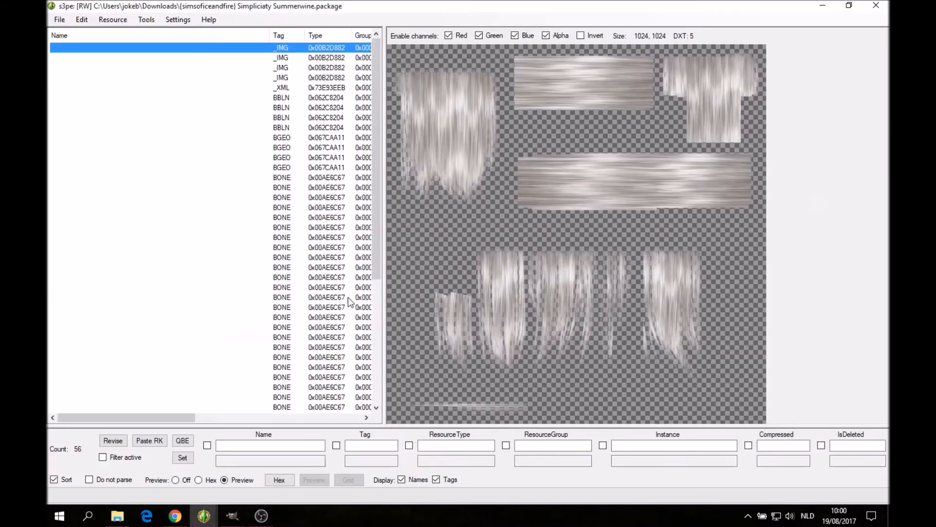
pyautogui.click(293, 59)
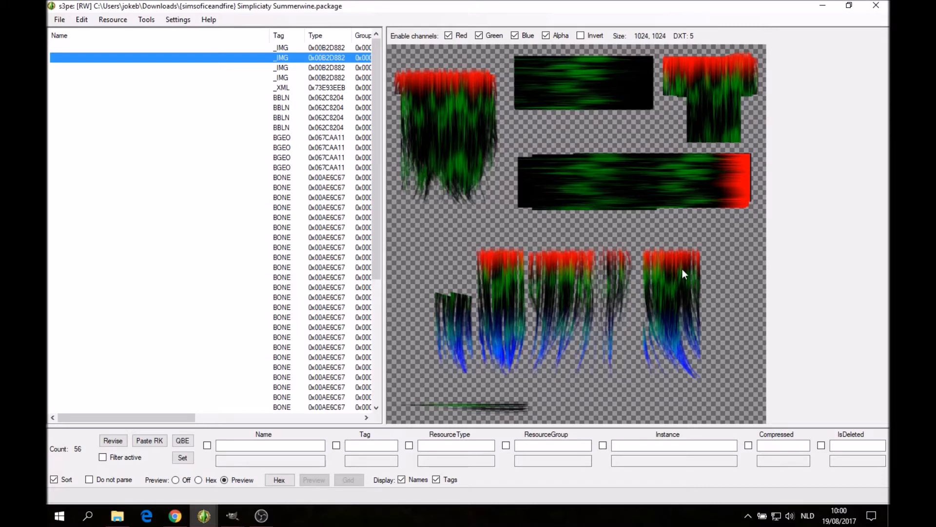
pyautogui.click(233, 518)
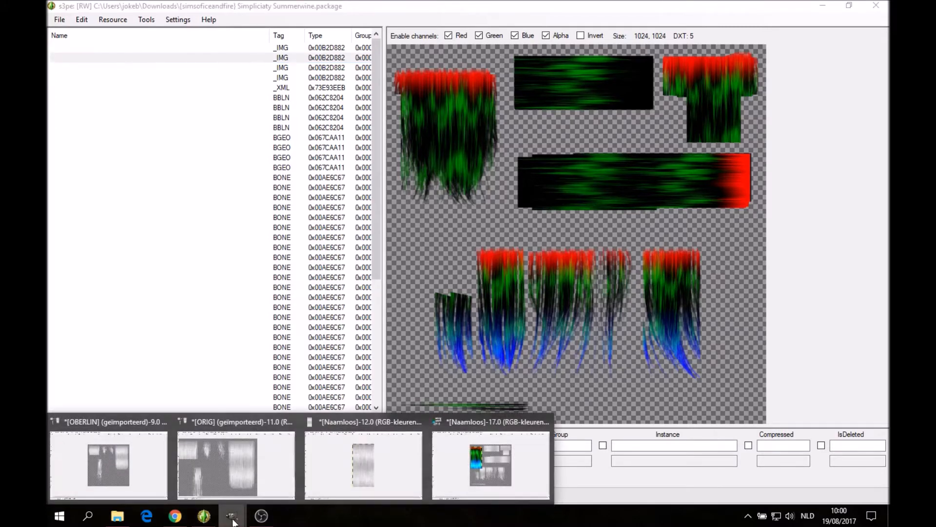
pyautogui.click(443, 490)
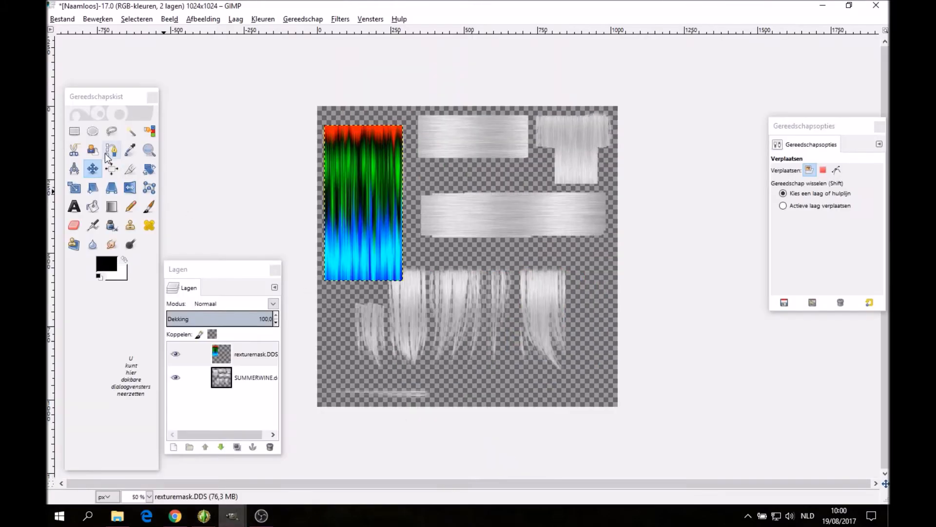
# Align the rexturemask layer with the upper-left strand, duplicate it and shift the copy slightly right over the strand's right edge.
pyautogui.moveTo(342, 222); pyautogui.dragTo(340, 192)
pyautogui.moveTo(368, 227)
pyautogui.mouseDown()
pyautogui.moveTo(373, 284)
pyautogui.moveTo(540, 325)
pyautogui.moveTo(405, 259)
pyautogui.moveTo(358, 221)
pyautogui.mouseUp()
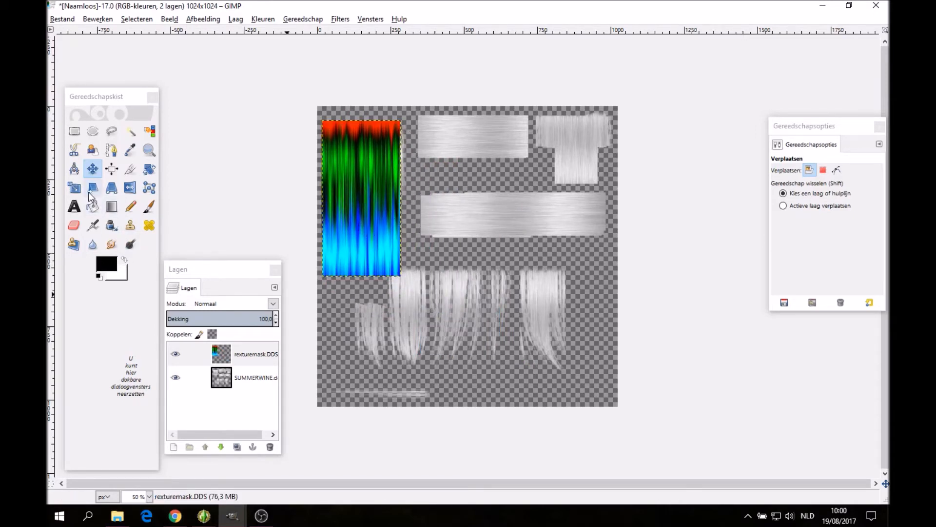
pyautogui.rightClick(232, 354)
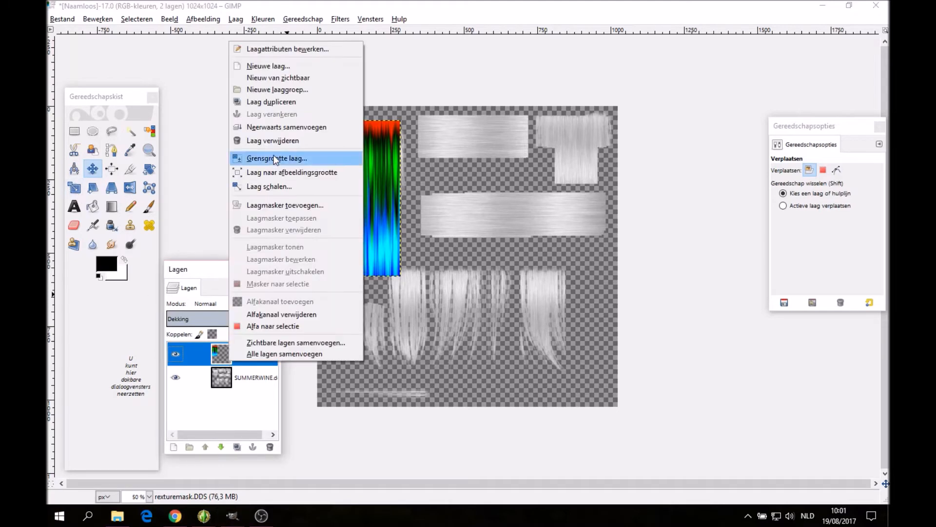
pyautogui.click(271, 102)
pyautogui.click(94, 170)
pyautogui.moveTo(342, 169)
pyautogui.mouseDown()
pyautogui.moveTo(345, 185)
pyautogui.moveTo(352, 166)
pyautogui.mouseUp()
# Erase the bottom edge of the two rexturemask layers with the 2. Block 01 brush.
pyautogui.click(74, 225)
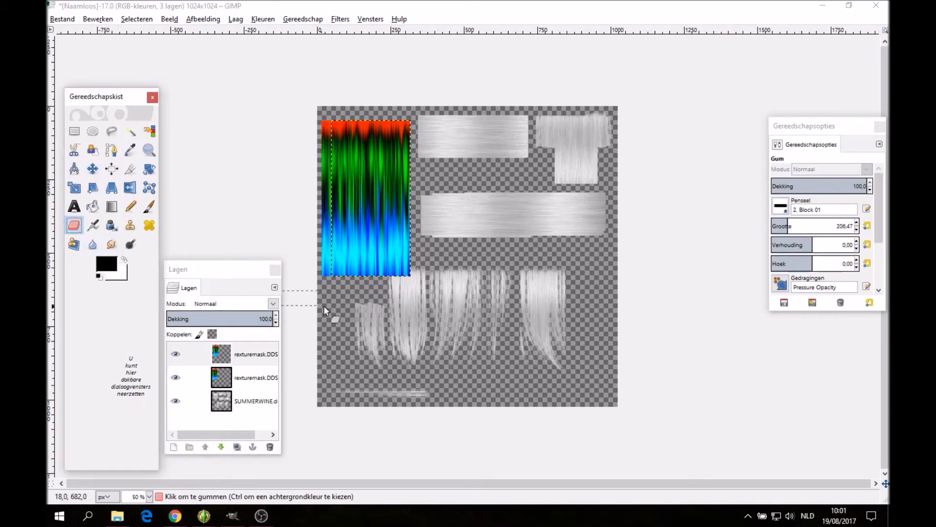
pyautogui.click(263, 349)
pyautogui.moveTo(407, 282)
pyautogui.mouseDown()
pyautogui.moveTo(344, 273)
pyautogui.moveTo(390, 274)
pyautogui.moveTo(345, 276)
pyautogui.moveTo(310, 336)
pyautogui.moveTo(395, 284)
pyautogui.moveTo(396, 269)
pyautogui.moveTo(340, 275)
pyautogui.mouseUp()
pyautogui.click(260, 376)
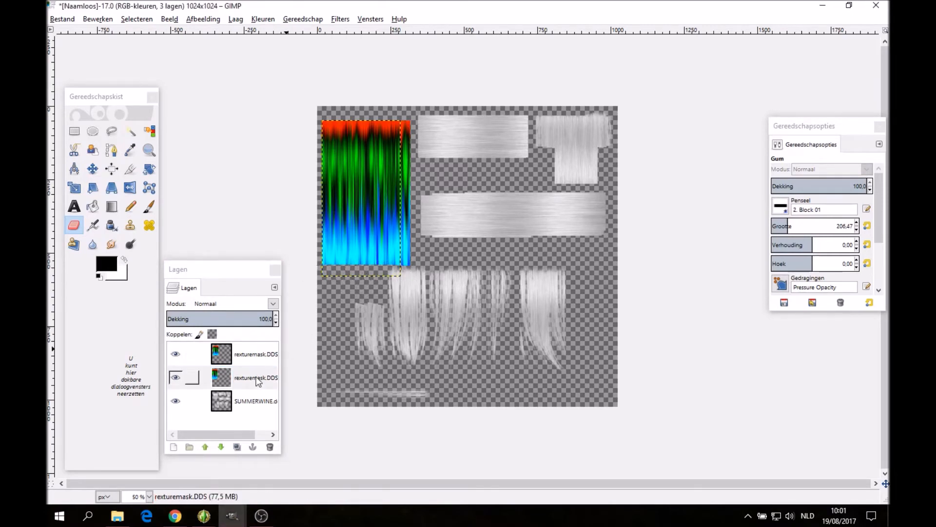
# Set the blend mode of both rexturemask layers to Korrel toevoegen (grain merge).
pyautogui.click(190, 377)
pyautogui.click(274, 304)
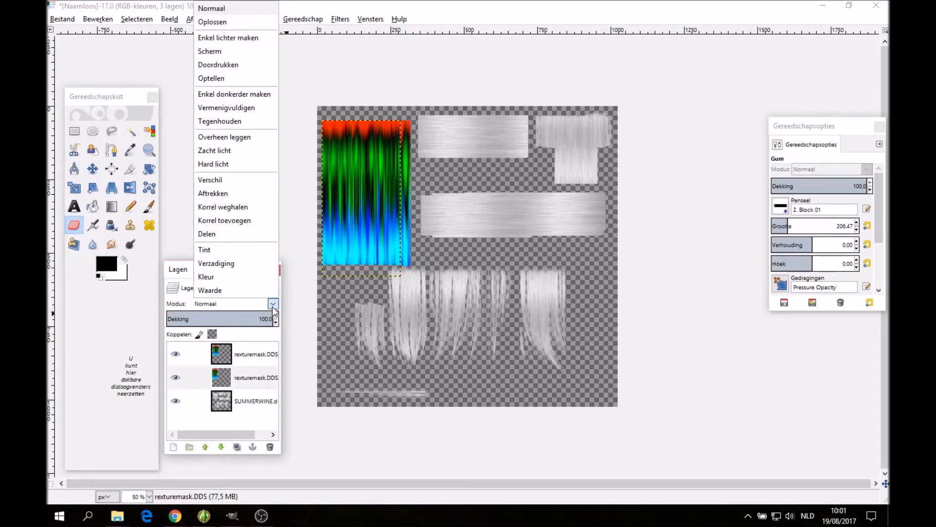
pyautogui.click(236, 222)
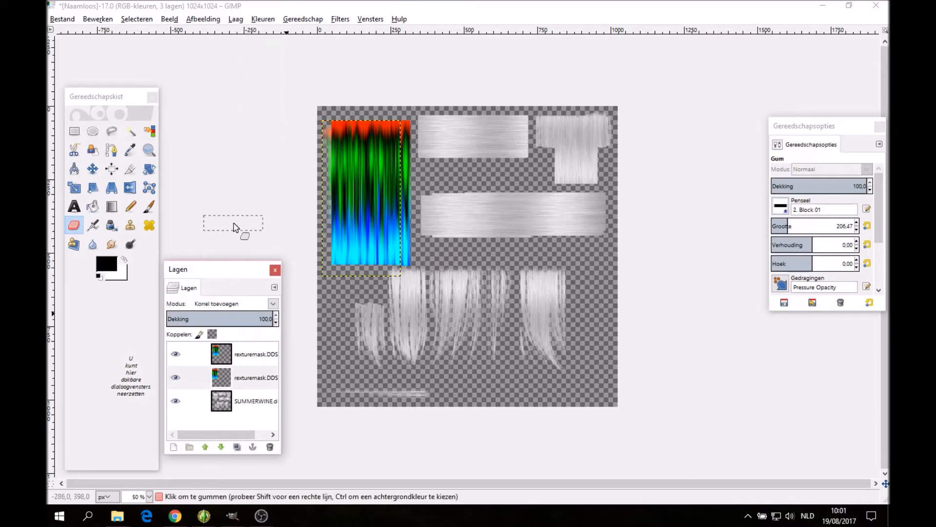
pyautogui.click(257, 361)
pyautogui.click(273, 304)
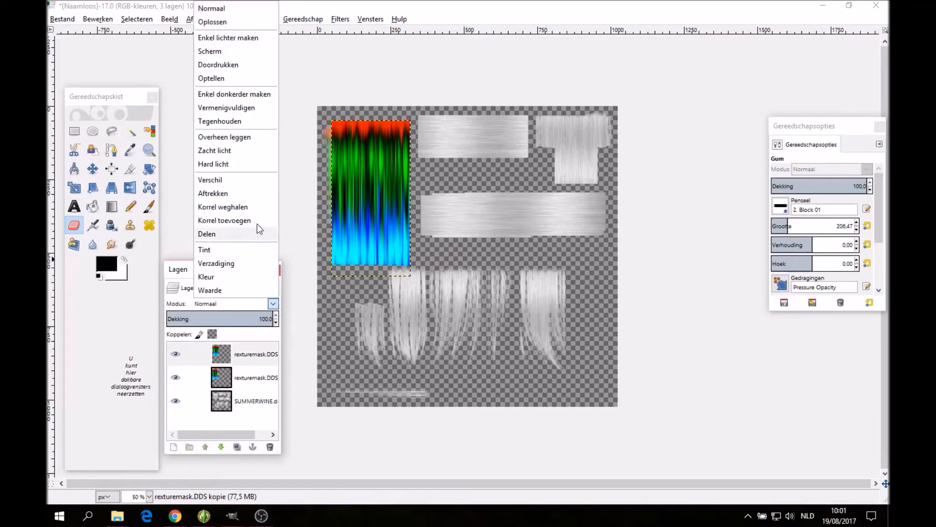
pyautogui.click(256, 223)
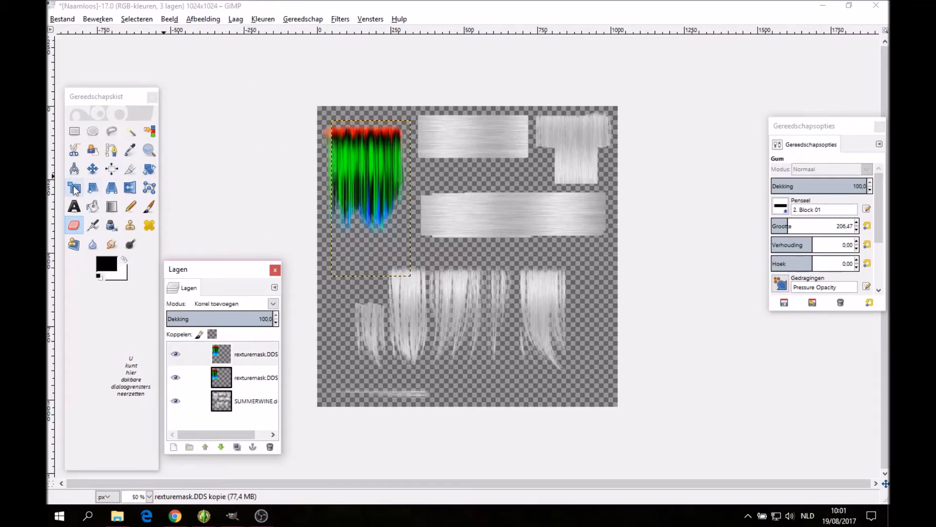
# Scale the topmost rexturemask copy taller by stretching its lower edge down over the tops of the lower-left strands.
pyautogui.hotkey('shift', 's')
pyautogui.click(369, 274)
pyautogui.press('Tab')
pyautogui.moveTo(369, 275); pyautogui.dragTo(373, 326)
pyautogui.click(221, 471)
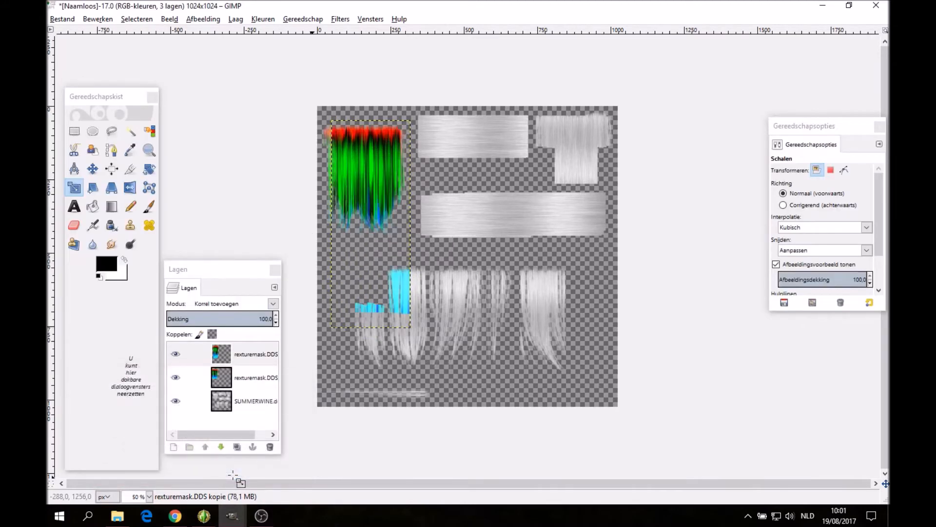
# Scale the lower rexturemask layer to about 269 × 714 px by stretching its lower edge downward.
pyautogui.click(244, 354)
pyautogui.click(244, 377)
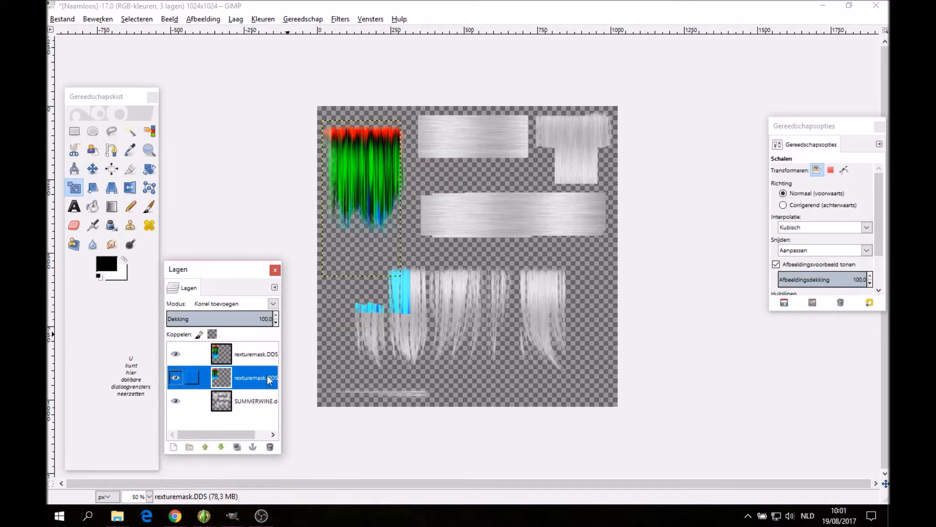
pyautogui.click(361, 254)
pyautogui.press('Tab')
pyautogui.moveTo(361, 278); pyautogui.dragTo(362, 331)
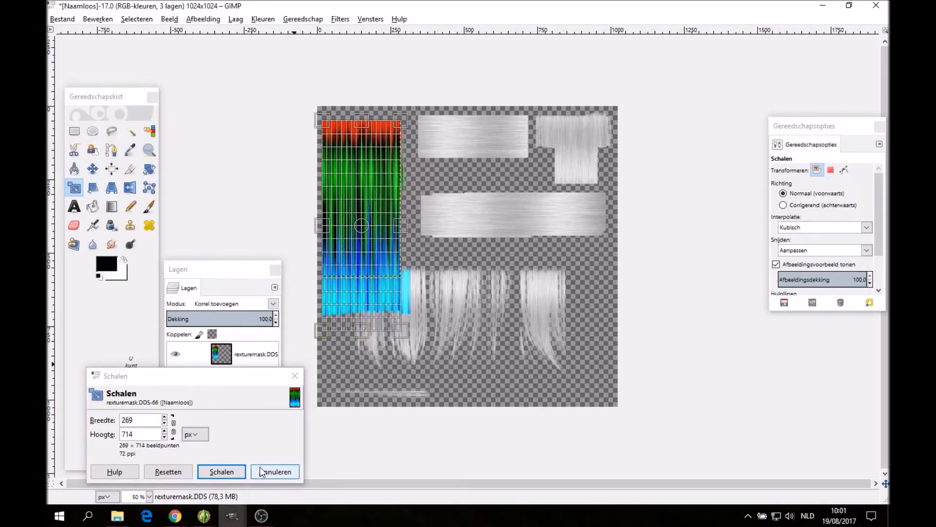
pyautogui.click(229, 472)
# Scale the topmost rexturemask copy to about 269 × 810 px by stretching its lower edge downward.
pyautogui.hotkey('shift', 'ctrl', 'd')
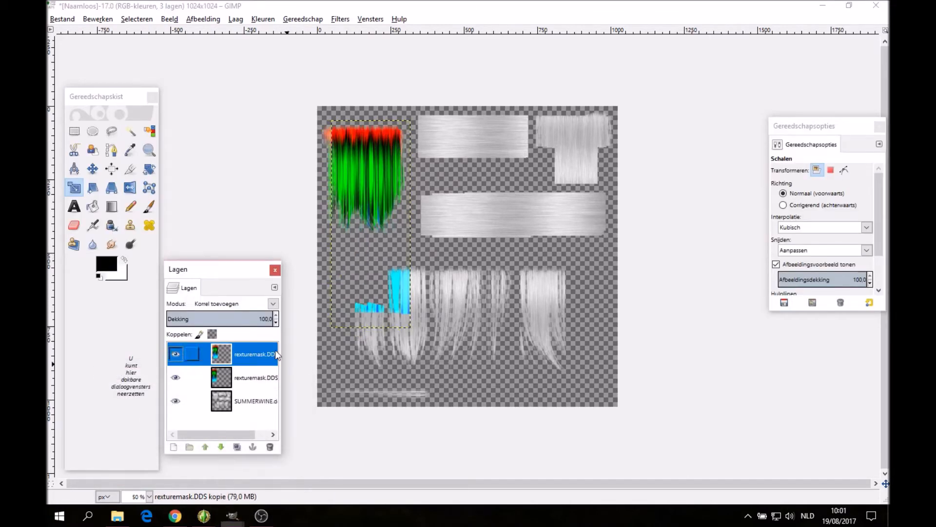
pyautogui.click(372, 249)
pyautogui.press('Tab')
pyautogui.moveTo(372, 328); pyautogui.dragTo(372, 360)
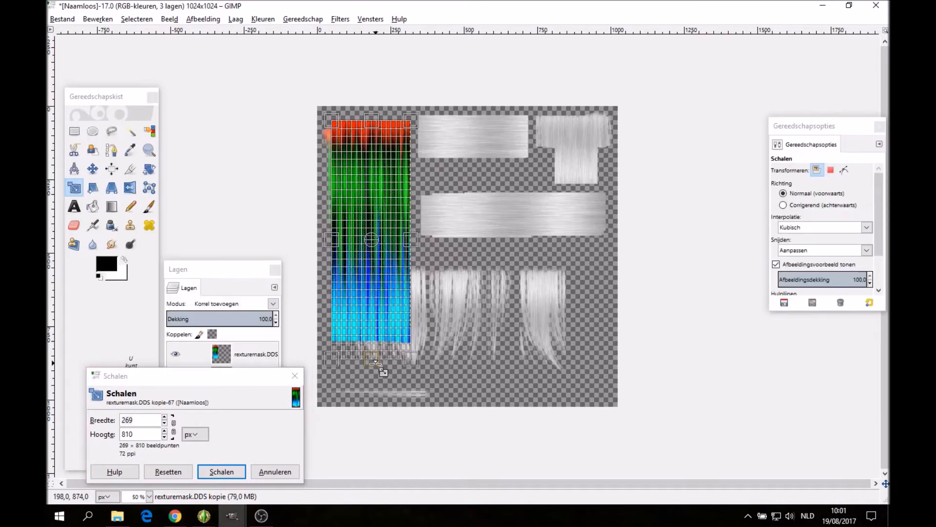
pyautogui.click(221, 472)
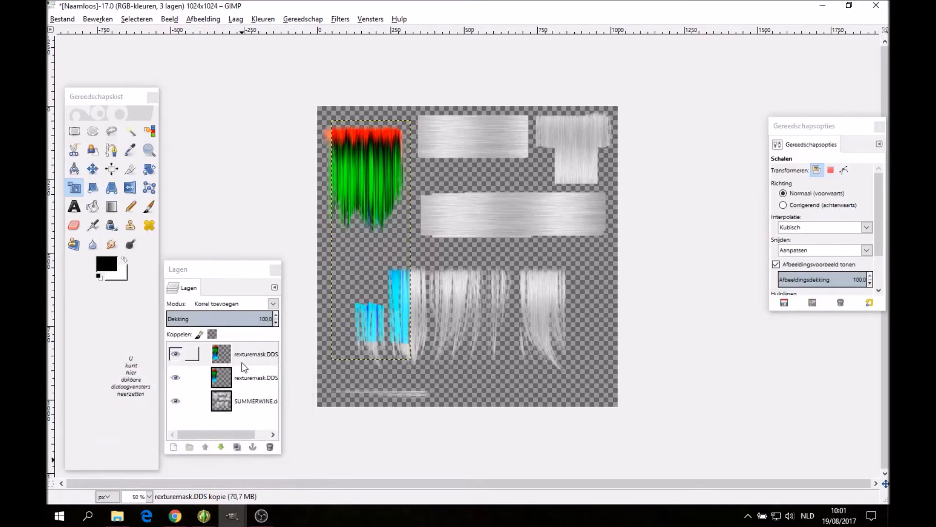
# Stretch the lower rexturemask layer further down, just past the bottom edge of the topmost copy.
pyautogui.click(360, 287)
pyautogui.moveTo(362, 330); pyautogui.dragTo(361, 369)
pyautogui.click(222, 471)
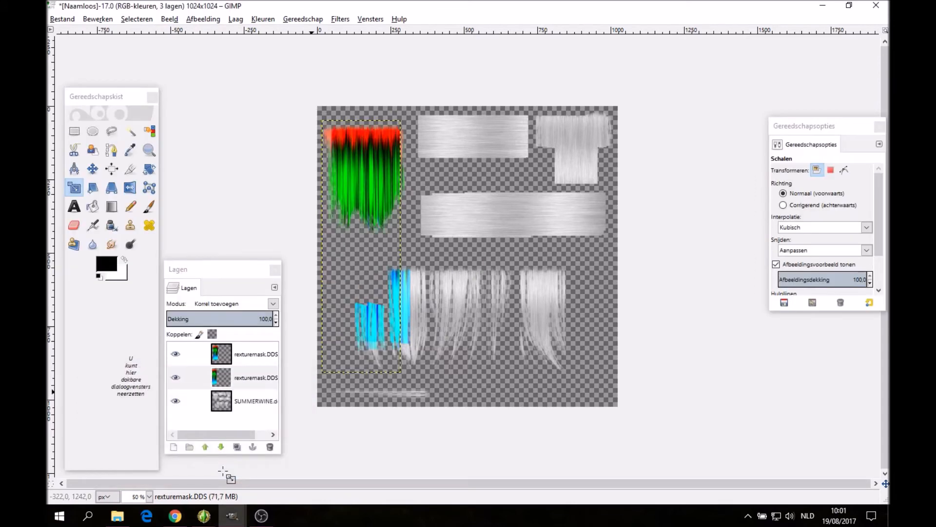
# Hide the lower rexturemask layer and stretch the topmost copy down past the tips of the lower-left strands.
pyautogui.click(249, 355)
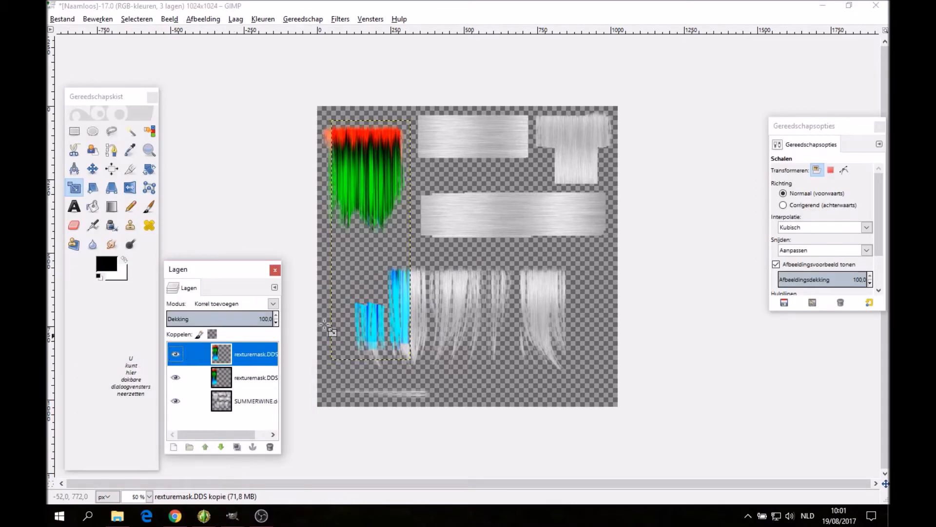
pyautogui.click(179, 385)
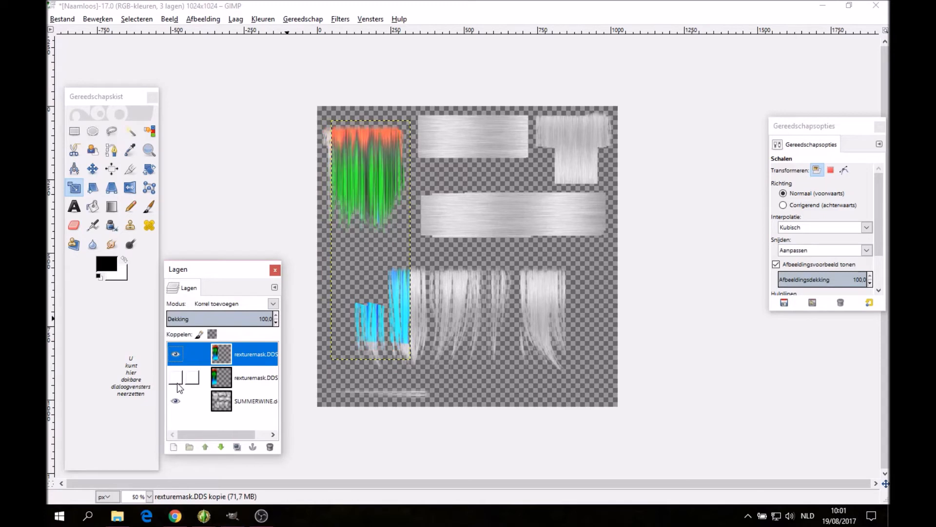
pyautogui.click(178, 384)
pyautogui.click(178, 385)
pyautogui.press('Tab')
pyautogui.click(378, 260)
pyautogui.moveTo(378, 359); pyautogui.dragTo(375, 382)
pyautogui.click(241, 466)
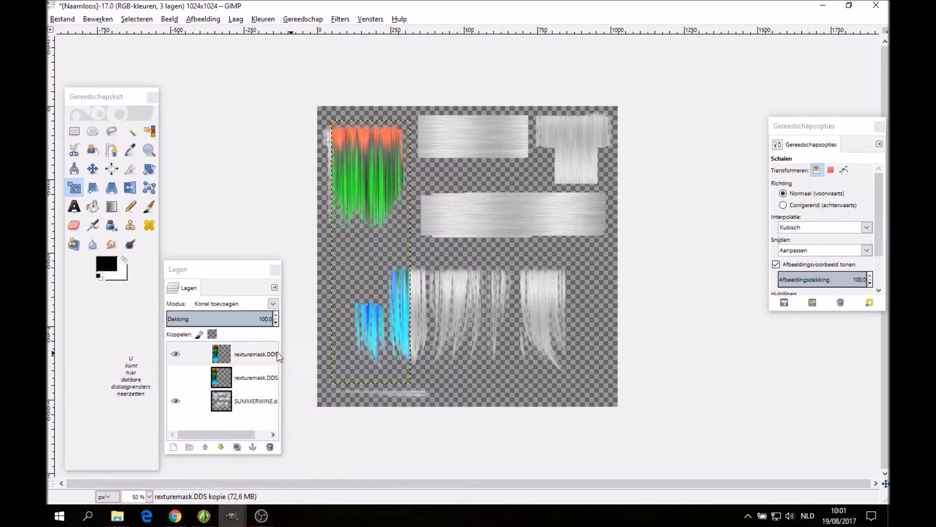
# Compare the topmost and lower rexturemask layers by toggling their visibility, and leave both shown.
pyautogui.click(176, 354)
pyautogui.click(175, 378)
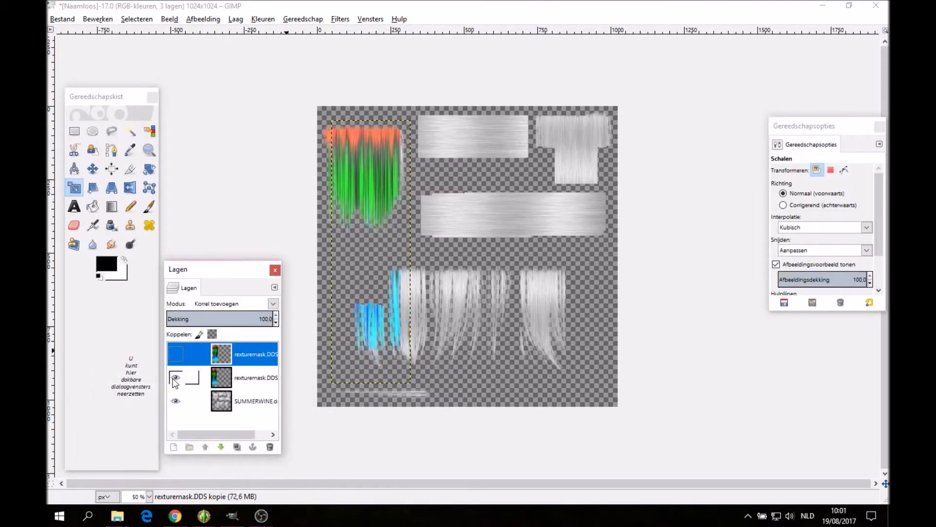
pyautogui.click(176, 378)
pyautogui.click(175, 378)
pyautogui.click(175, 353)
# Erase the blue areas covering the lower-left strands from both the topmost and the lower rexturemask layers.
pyautogui.click(74, 225)
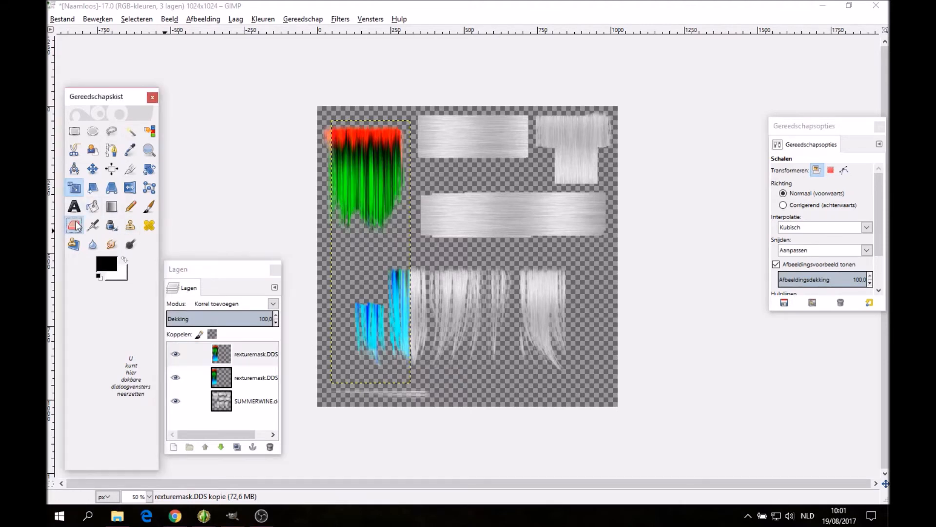
pyautogui.moveTo(383, 268)
pyautogui.mouseDown()
pyautogui.moveTo(389, 351)
pyautogui.moveTo(391, 280)
pyautogui.moveTo(345, 386)
pyautogui.moveTo(396, 339)
pyautogui.mouseUp()
pyautogui.click(245, 380)
pyautogui.moveTo(378, 285)
pyautogui.mouseDown()
pyautogui.moveTo(390, 367)
pyautogui.moveTo(401, 267)
pyautogui.mouseUp()
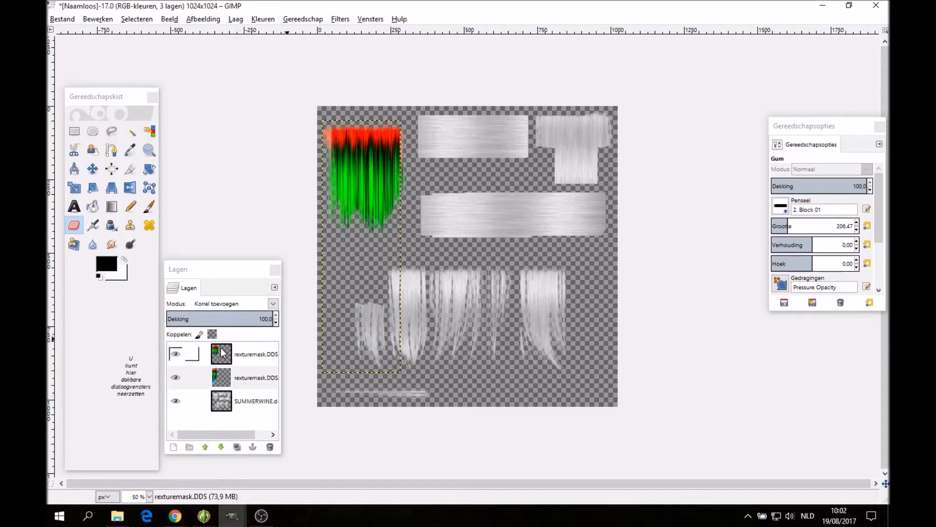
# Duplicate the topmost rexturemask layer and shift the copy slightly right, up to the right edge of the upper-left hair piece.
pyautogui.click(193, 353)
pyautogui.rightClick(239, 356)
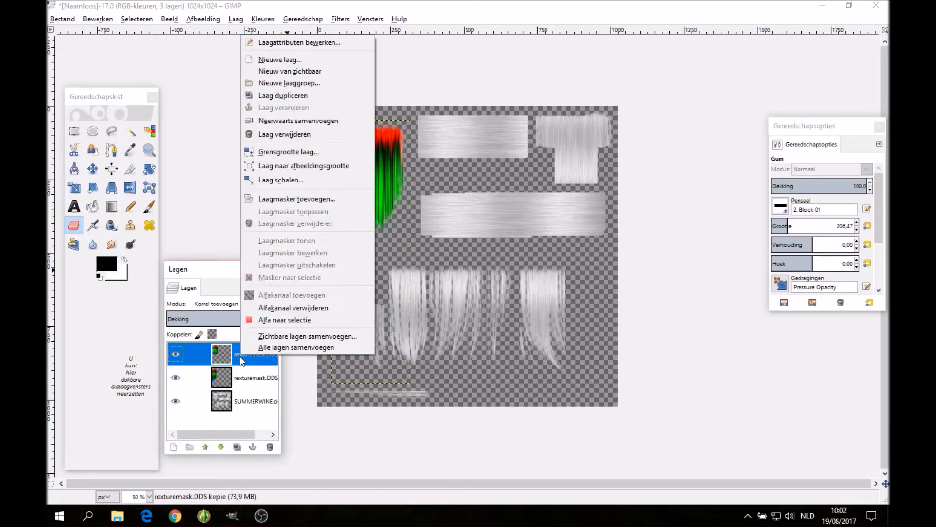
pyautogui.click(264, 99)
pyautogui.click(92, 169)
pyautogui.moveTo(364, 154); pyautogui.dragTo(374, 154)
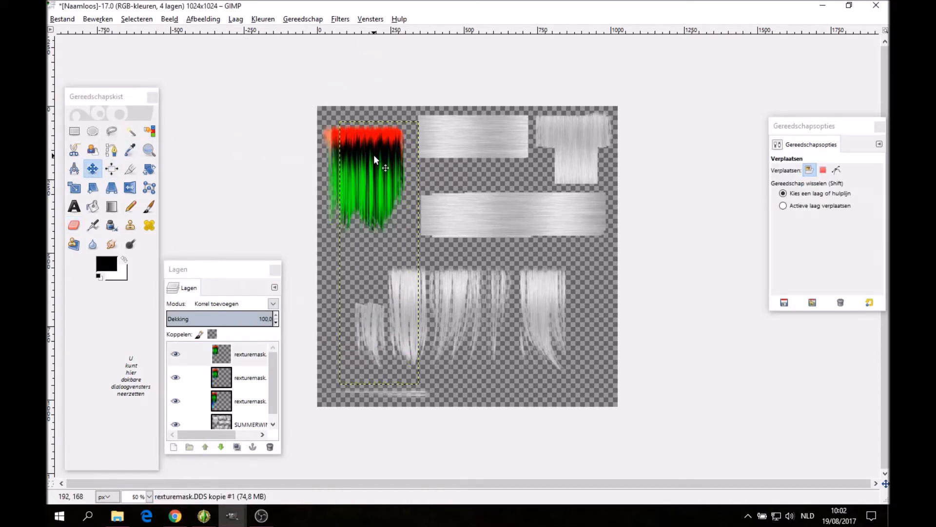
# Set the blend mode of all three rexturemask layers to Normaal (Normal).
pyautogui.click(250, 397)
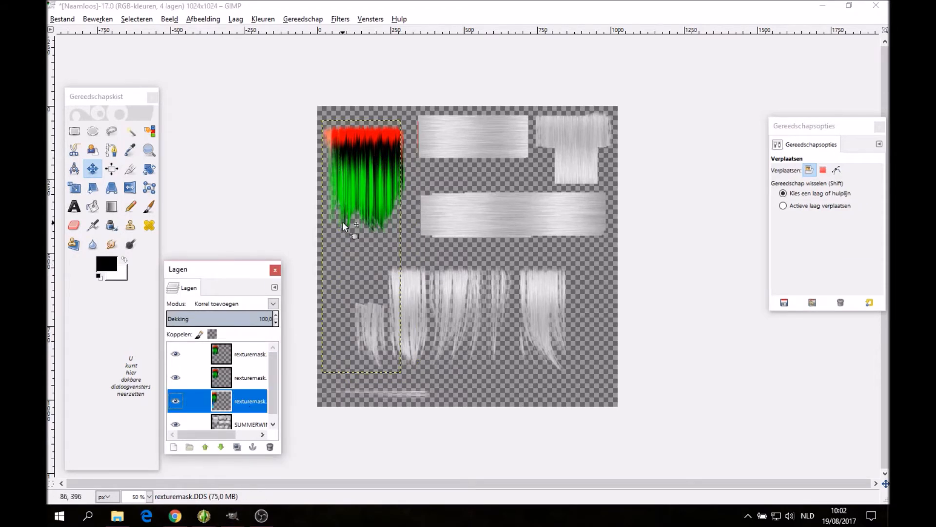
pyautogui.click(177, 401)
pyautogui.click(176, 401)
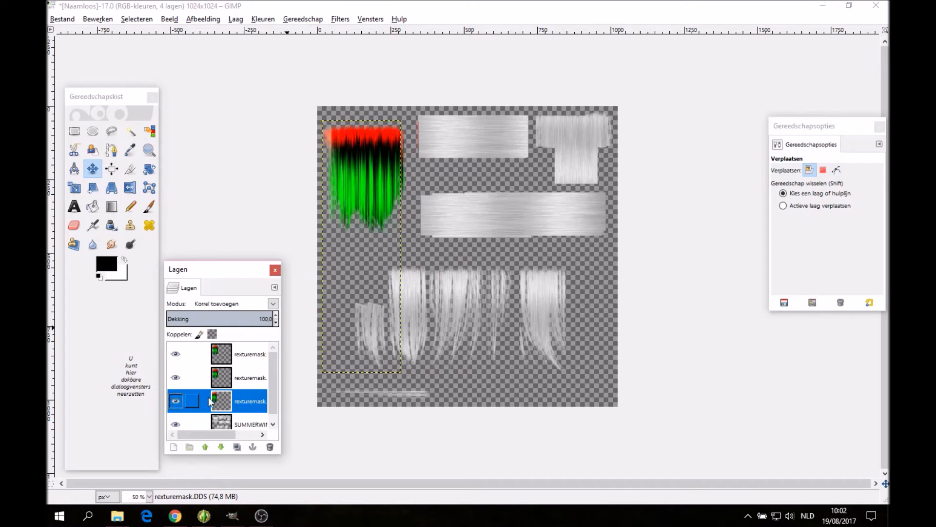
pyautogui.click(274, 303)
pyautogui.click(226, 12)
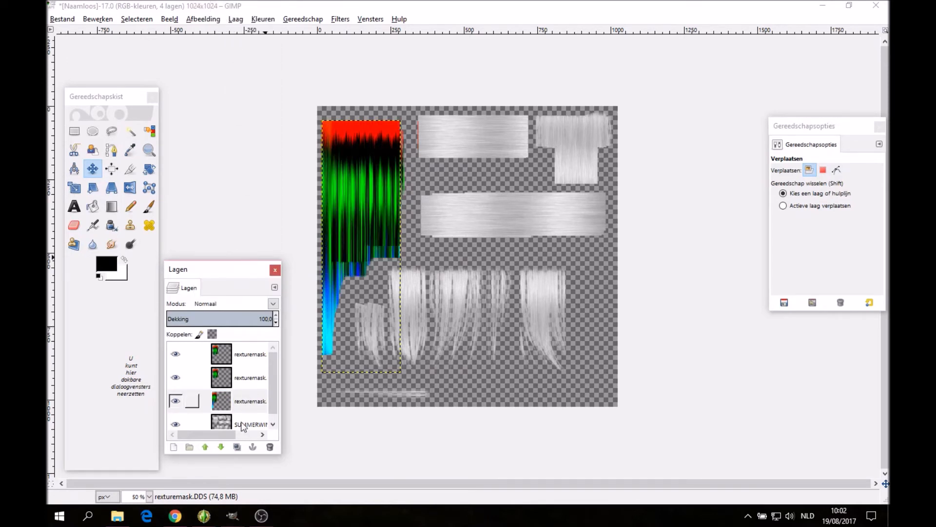
pyautogui.click(237, 378)
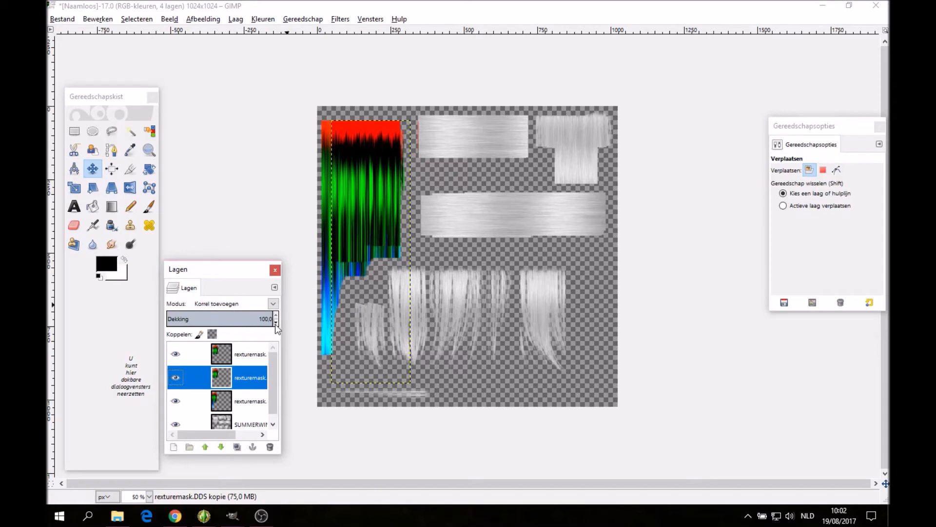
pyautogui.click(273, 304)
pyautogui.click(228, 10)
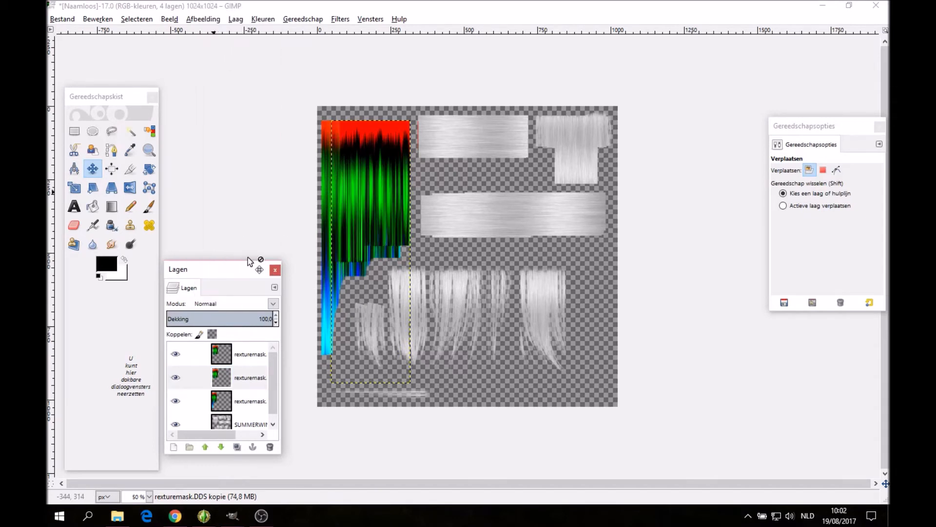
pyautogui.click(258, 358)
pyautogui.click(273, 304)
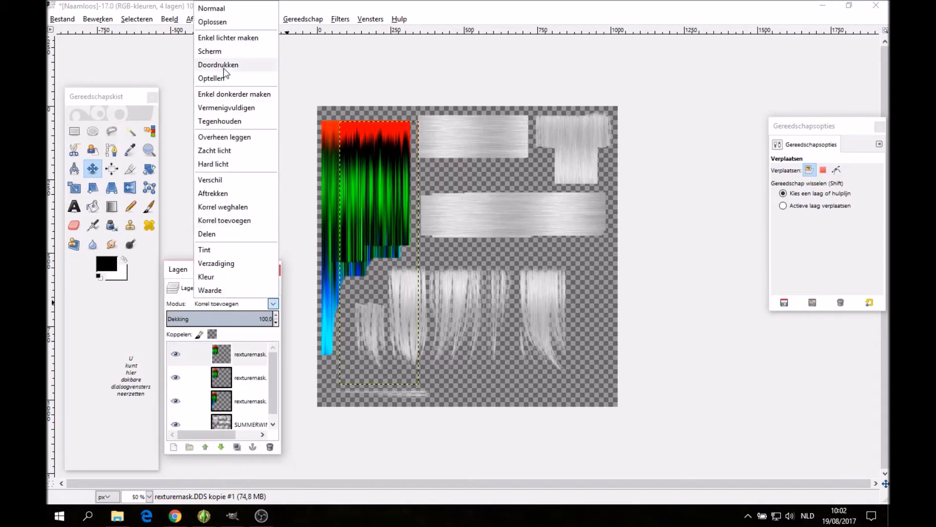
pyautogui.click(224, 10)
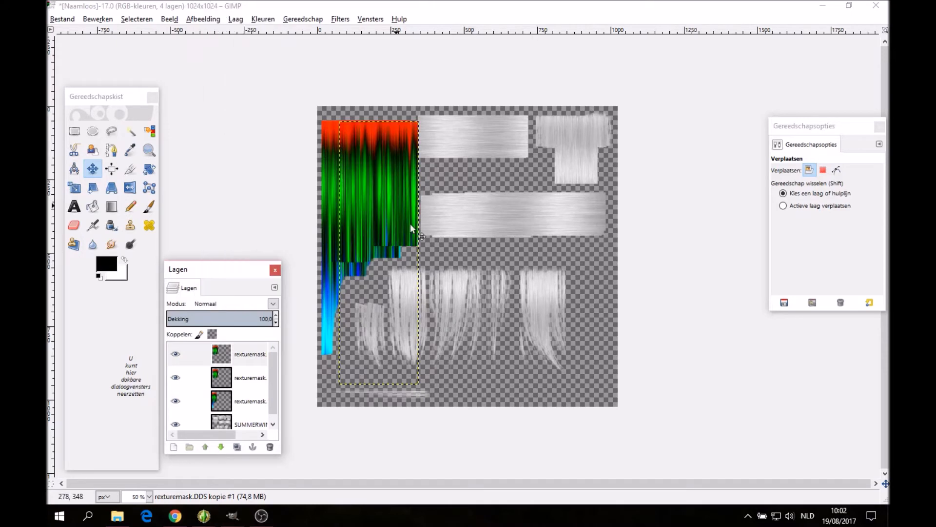
# Erase the blue tail at the bottom of the lowest rexturemask layer and trim the right edge of the topmost copy.
pyautogui.click(74, 224)
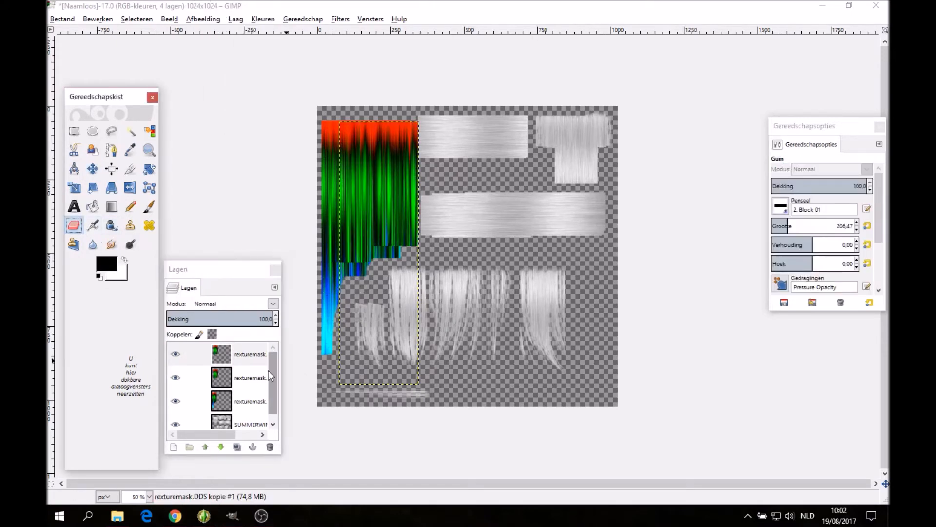
pyautogui.click(254, 401)
pyautogui.moveTo(349, 278); pyautogui.dragTo(342, 337)
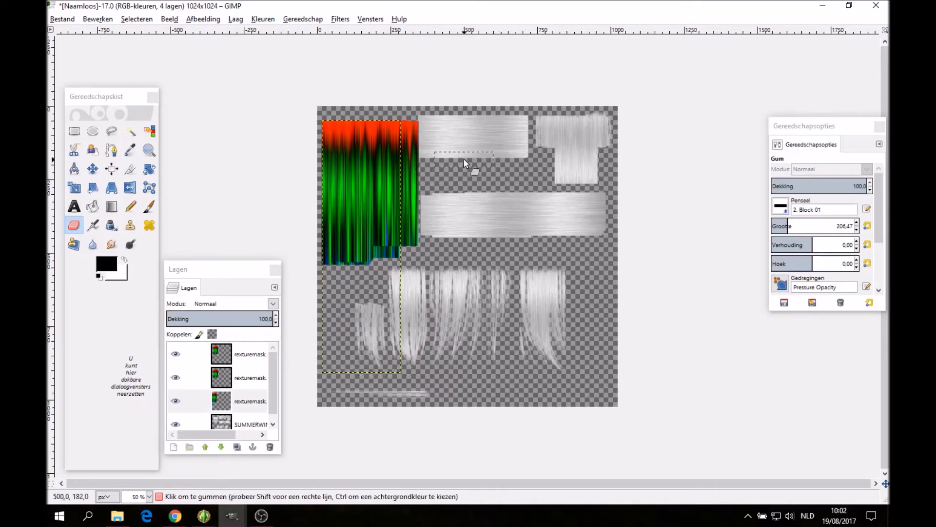
pyautogui.click(252, 364)
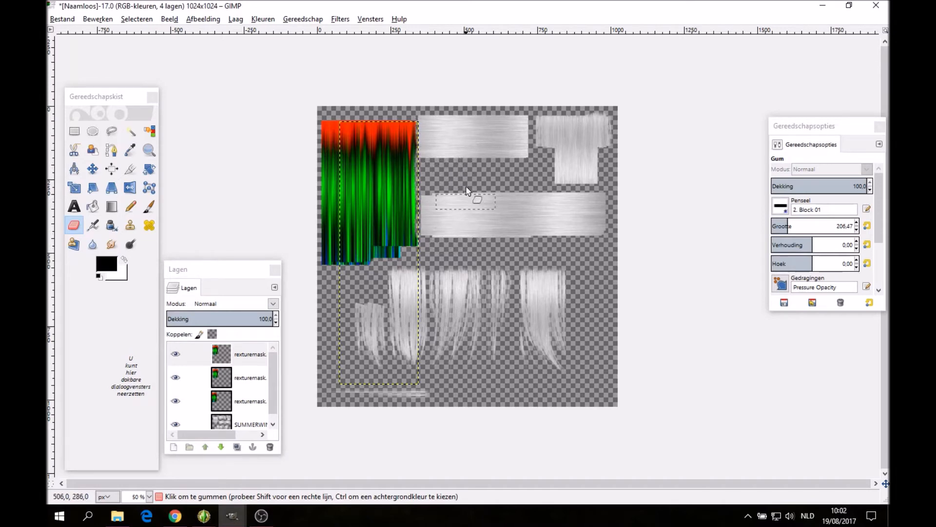
# Load rexturemask.DDS as a new layer directly above the SUMMERWINE.dds layer, without mipmaps.
pyautogui.click(253, 418)
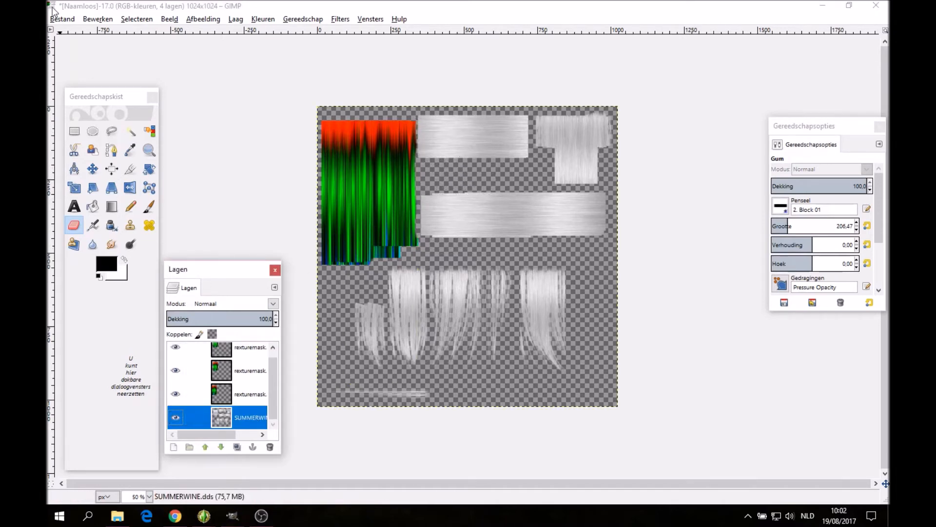
pyautogui.click(62, 19)
pyautogui.click(99, 53)
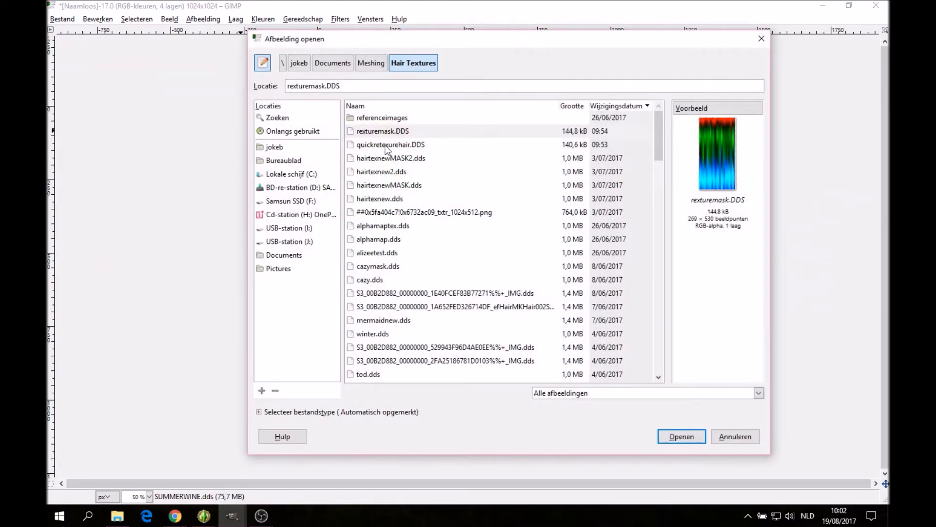
pyautogui.click(682, 436)
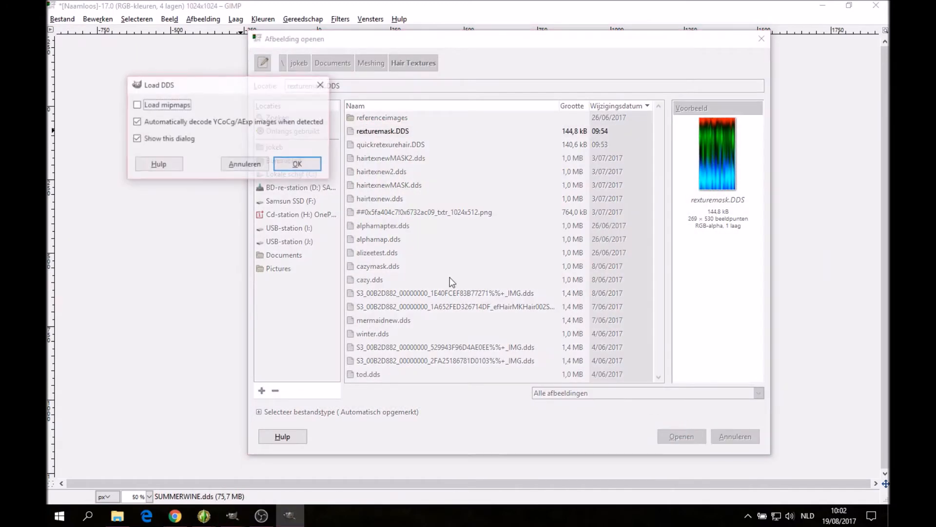
pyautogui.click(298, 164)
# Rotate the new rexturemask layer by 90° and move it up over the upper horizontal hair strip.
pyautogui.click(97, 171)
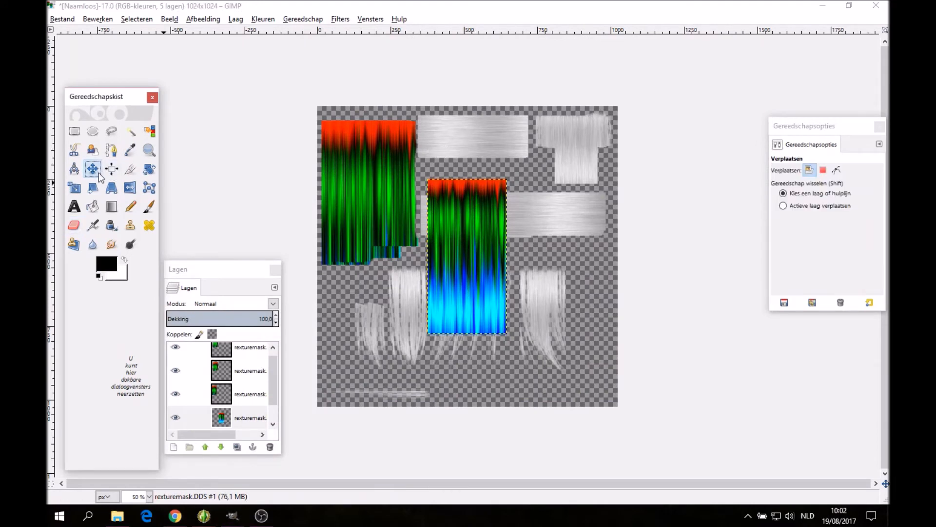
pyautogui.click(149, 169)
pyautogui.click(508, 229)
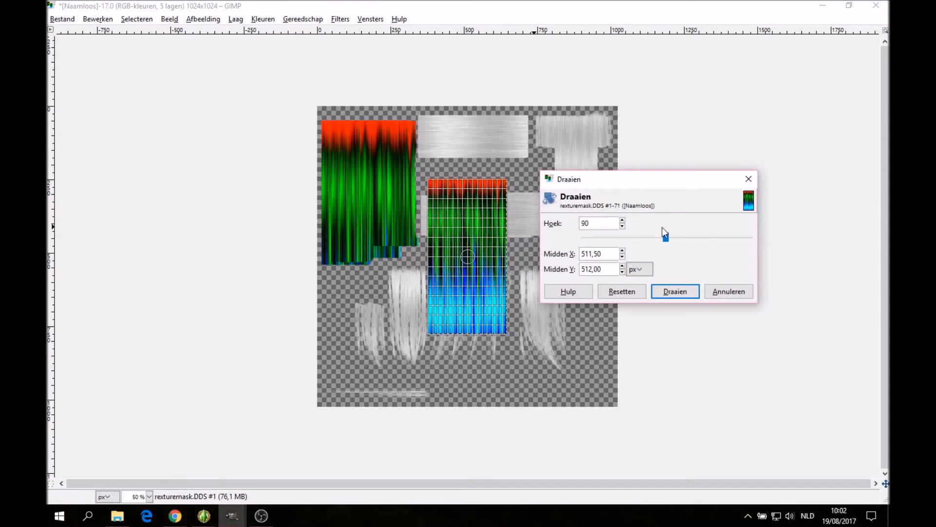
pyautogui.click(679, 293)
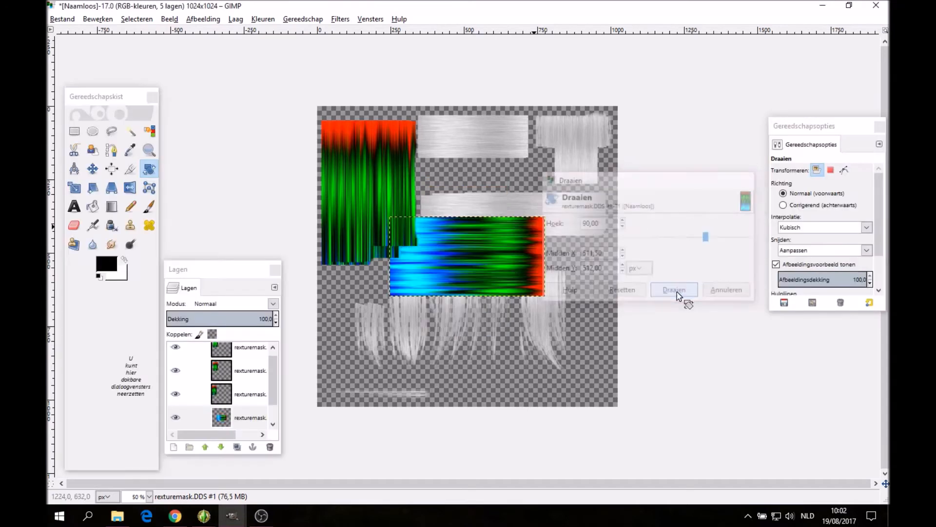
pyautogui.click(93, 169)
pyautogui.moveTo(491, 254); pyautogui.dragTo(500, 162)
# Scale the rotated rexturemask layer to 975 × 270 px and move it up to cover the upper horizontal hair strip.
pyautogui.click(74, 188)
pyautogui.click(478, 171)
pyautogui.moveTo(393, 164); pyautogui.dragTo(277, 165)
pyautogui.moveTo(549, 160); pyautogui.dragTo(563, 160)
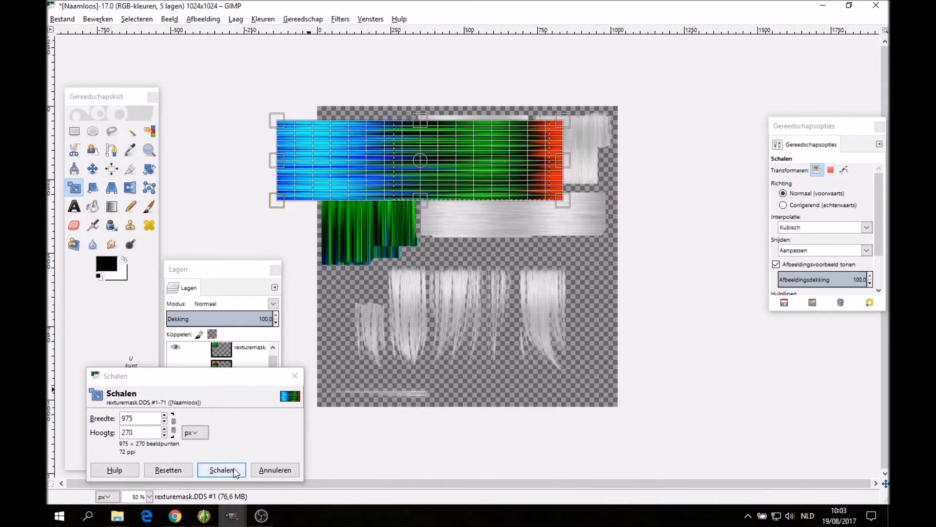
pyautogui.click(221, 469)
pyautogui.click(92, 169)
pyautogui.moveTo(509, 143); pyautogui.dragTo(507, 136)
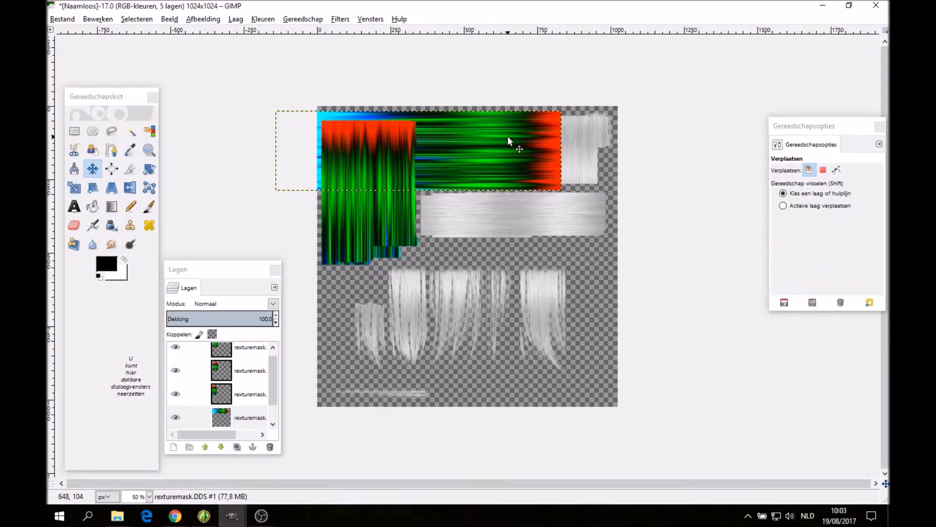
# Set the rotated layer's blend mode to Korrel toevoegen (Grain merge) and nudge it slightly right and down over the upper strip.
pyautogui.click(273, 303)
pyautogui.click(249, 290)
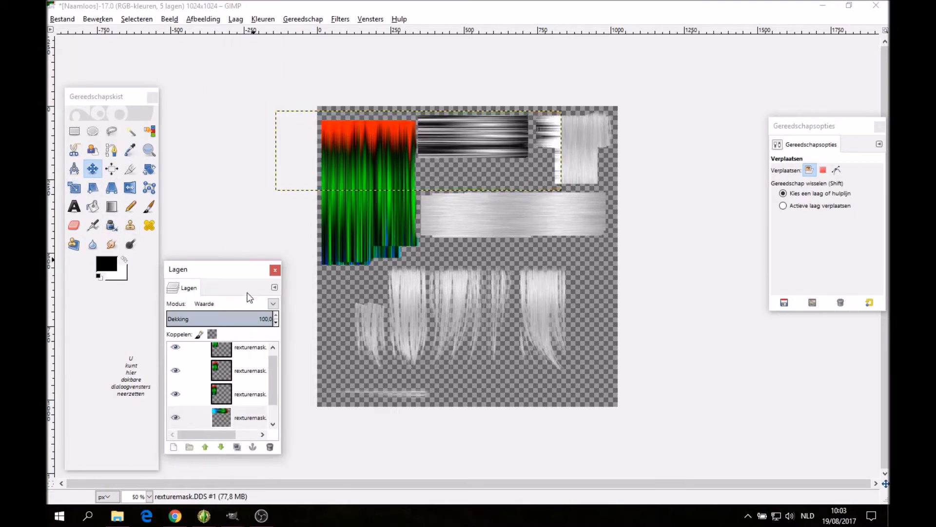
pyautogui.click(272, 303)
pyautogui.click(257, 225)
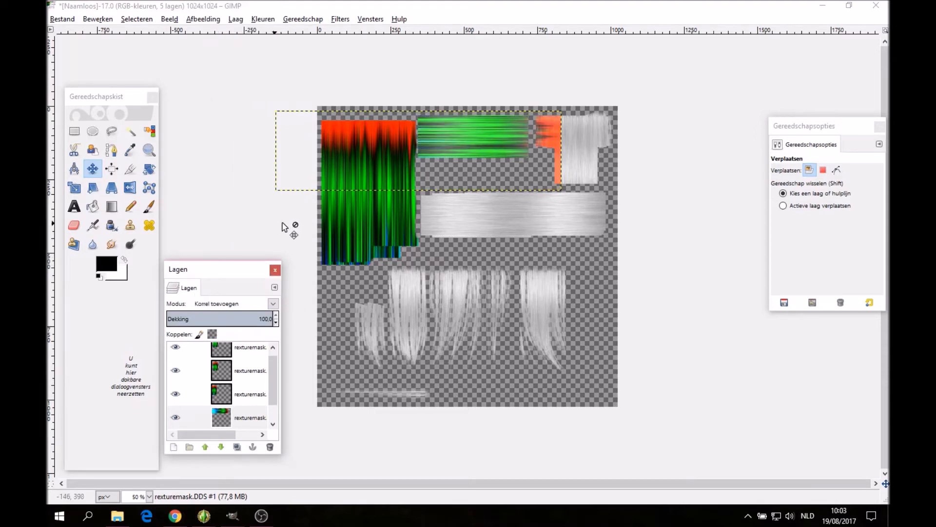
pyautogui.moveTo(476, 131); pyautogui.dragTo(481, 133)
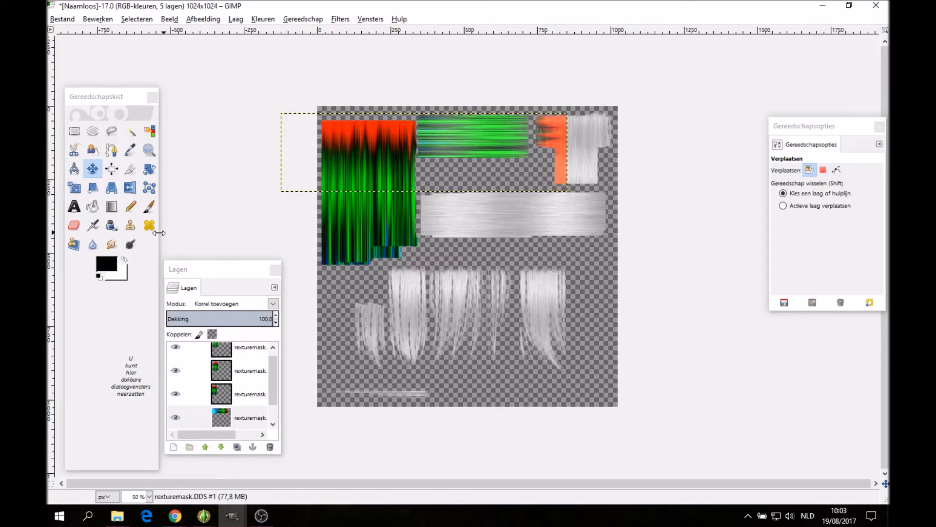
# Erase the red end of the rotated rexturemask layer where it overlaps the T-shaped hair piece.
pyautogui.click(74, 187)
pyautogui.click(76, 217)
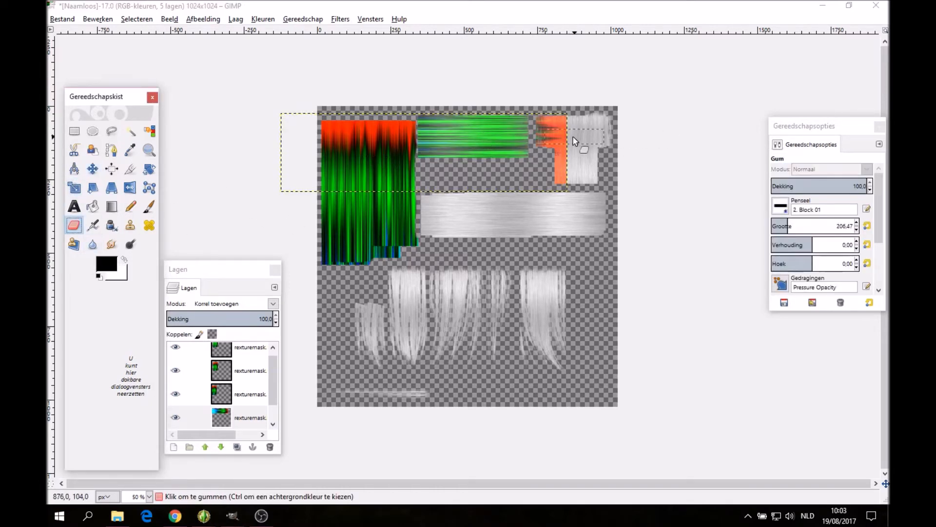
pyautogui.moveTo(574, 155); pyautogui.dragTo(570, 187)
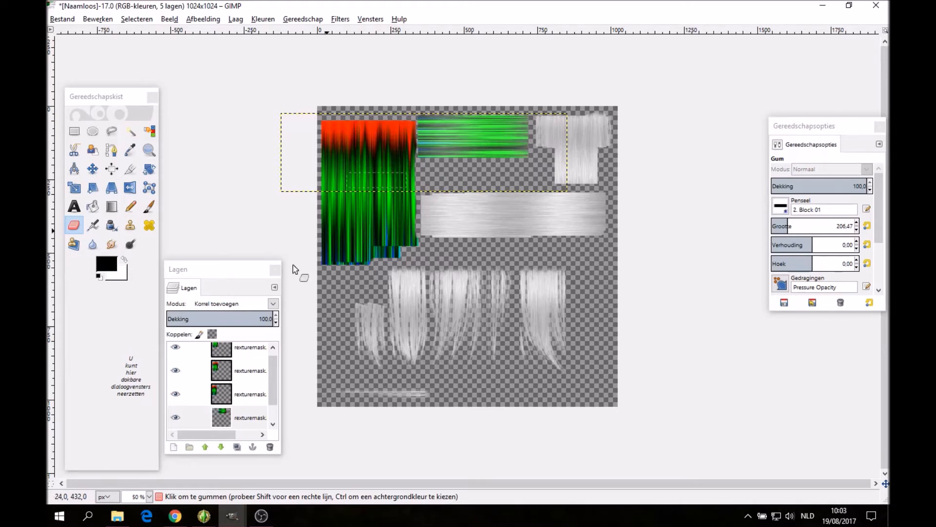
# Set the rotated layer's blend mode to Normaal (Normal) and erase its lower edge below the upper horizontal strip.
pyautogui.click(273, 304)
pyautogui.click(229, 7)
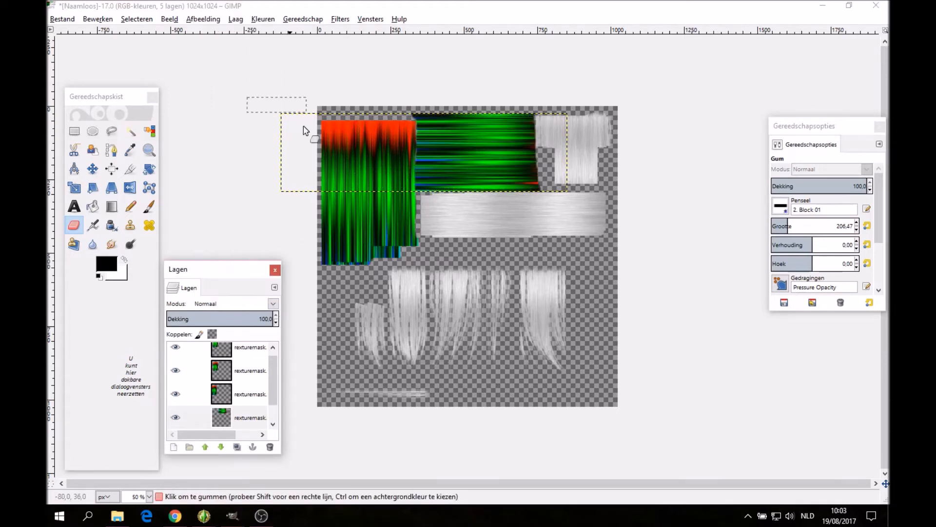
pyautogui.moveTo(563, 187); pyautogui.dragTo(419, 191)
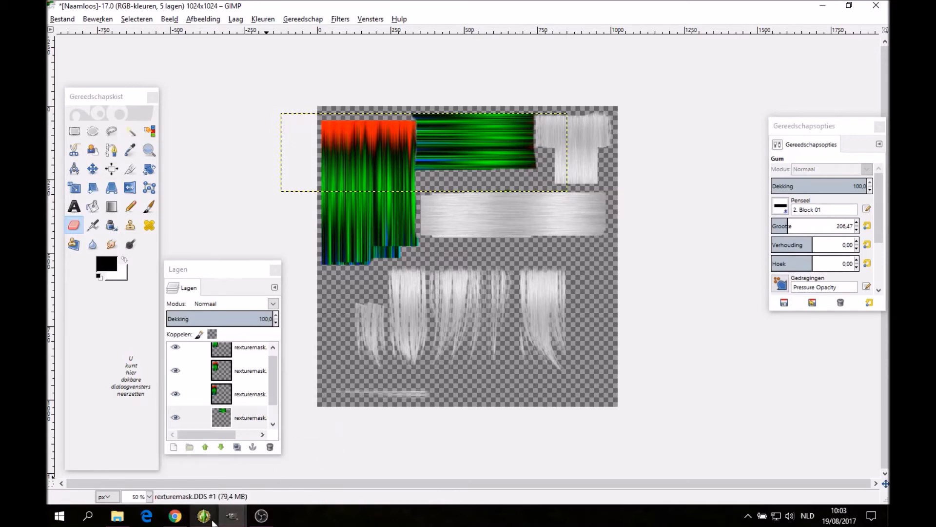
# Load another rexturemask.DDS layer directly above SUMMERWINE.dds and move it over the T-shaped hair piece.
pyautogui.moveTo(206, 517)
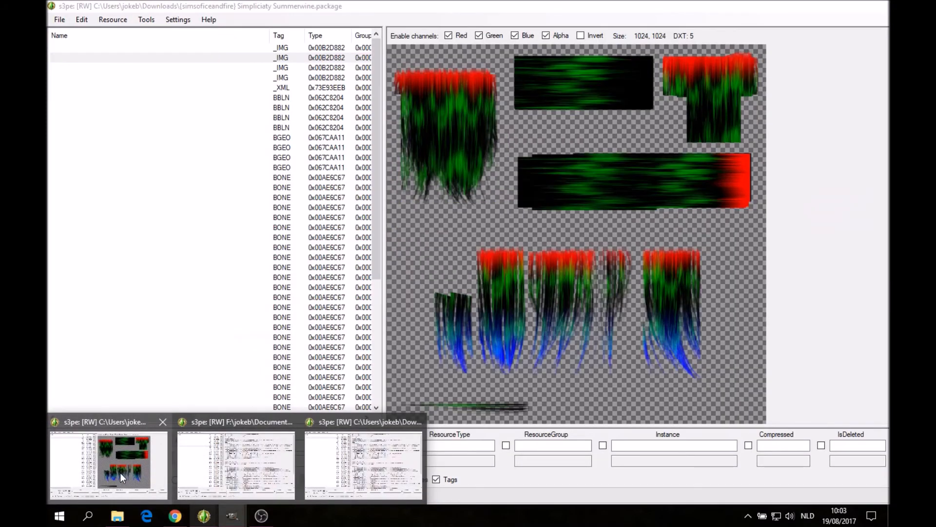
pyautogui.scroll(-1, 236, 411)
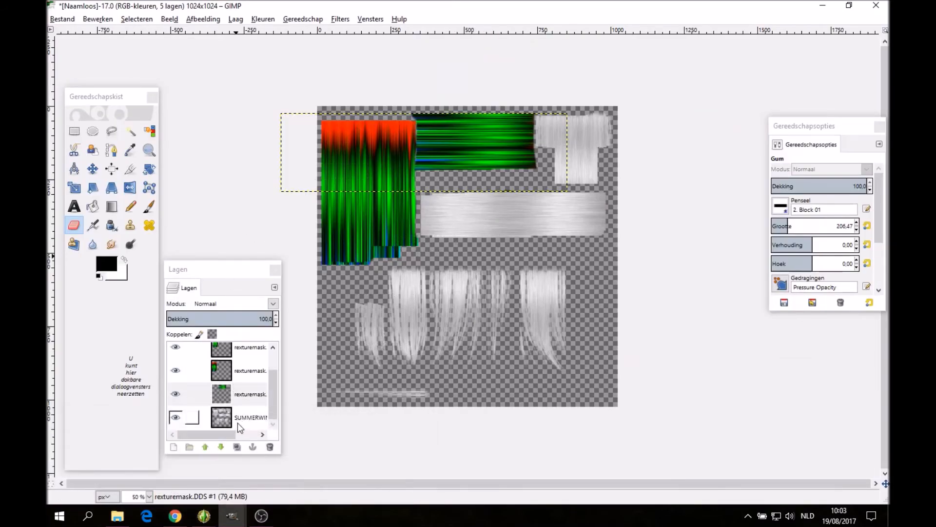
pyautogui.click(238, 423)
pyautogui.click(63, 19)
pyautogui.click(90, 56)
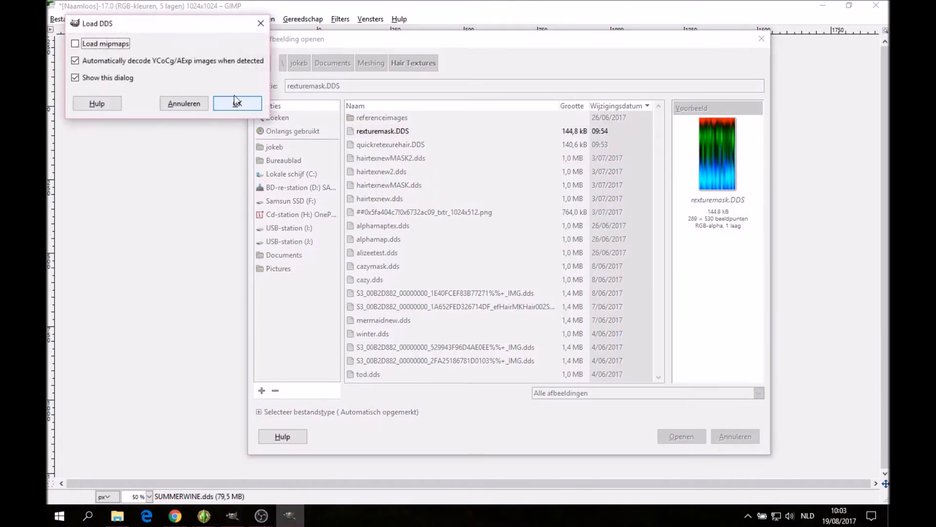
pyautogui.click(236, 98)
pyautogui.moveTo(478, 226); pyautogui.dragTo(586, 162)
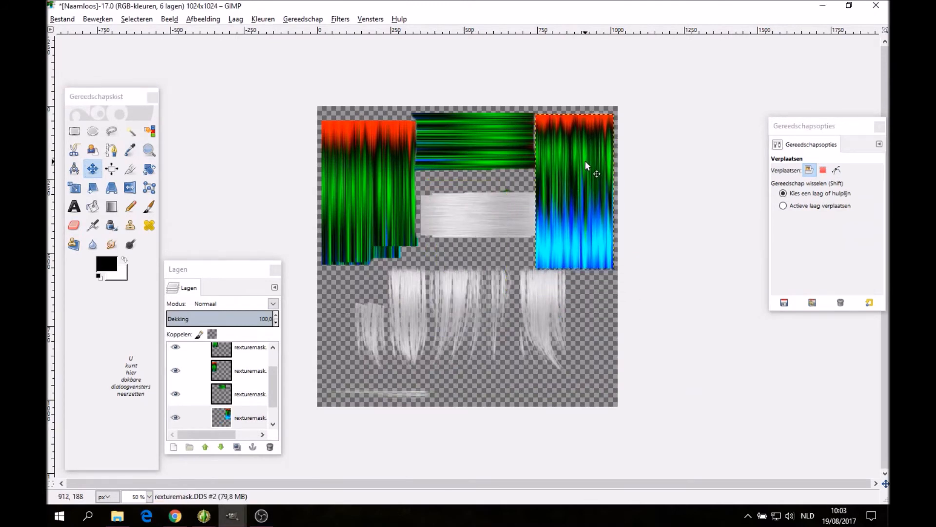
# Scale the new rexturemask layer taller by stretching its lower edge down past the tops of the rightmost lower strands.
pyautogui.click(74, 187)
pyautogui.click(610, 259)
pyautogui.moveTo(574, 273); pyautogui.dragTo(579, 317)
pyautogui.click(233, 471)
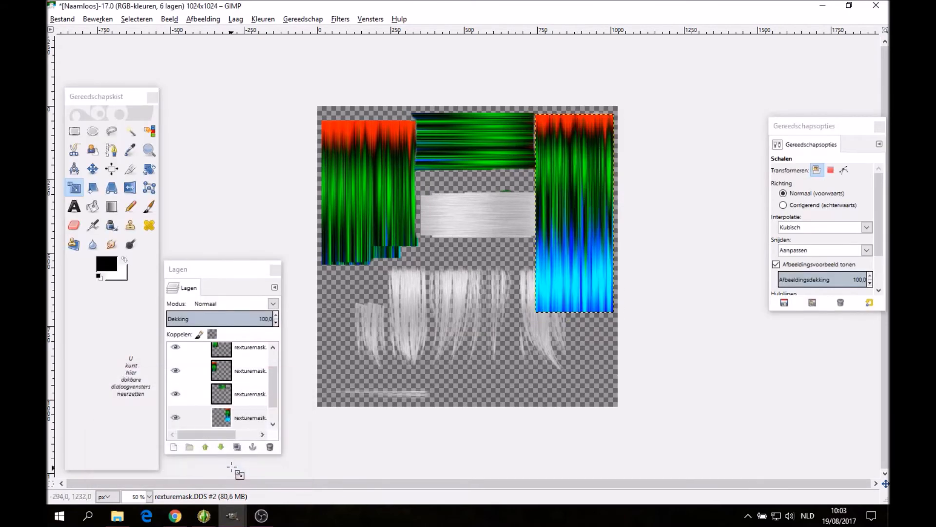
# Preview the stretched layer in Korrel toevoegen mode to check its fit over the T-shaped hair piece, and restore Normaal.
pyautogui.click(274, 303)
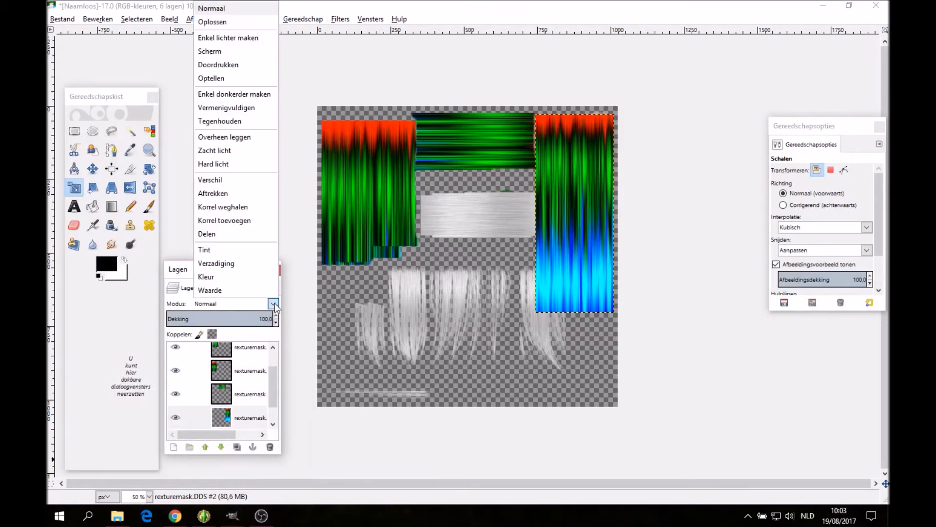
pyautogui.click(242, 225)
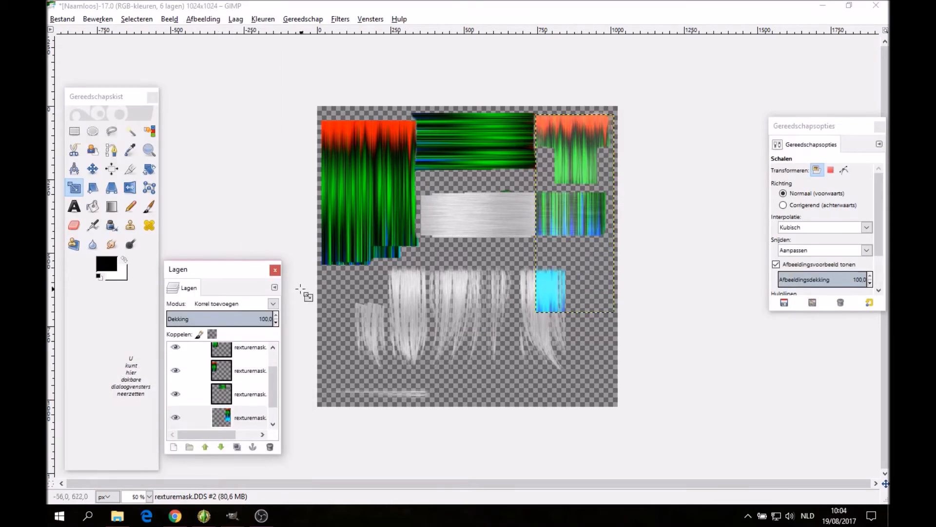
pyautogui.click(273, 303)
pyautogui.click(220, 8)
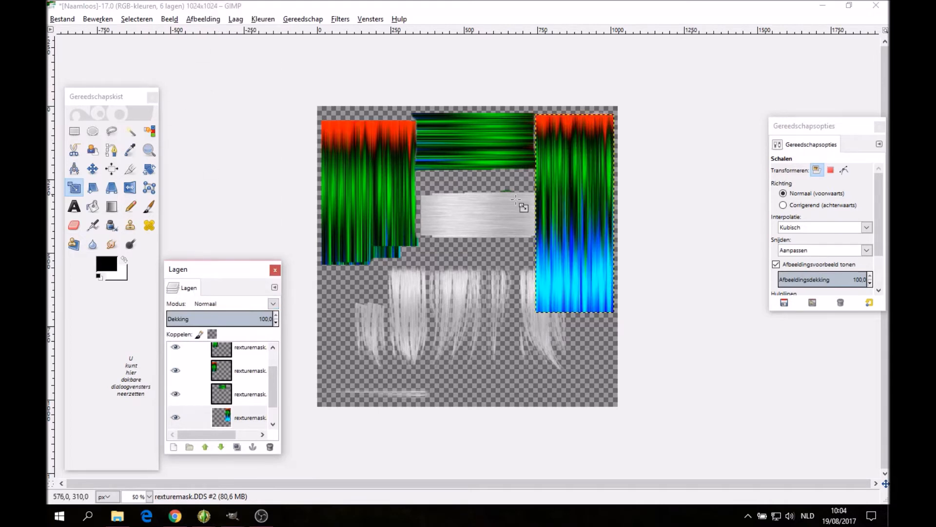
# Erase the part of the stretched rexturemask layer that extends below the T-shaped hair piece.
pyautogui.click(92, 168)
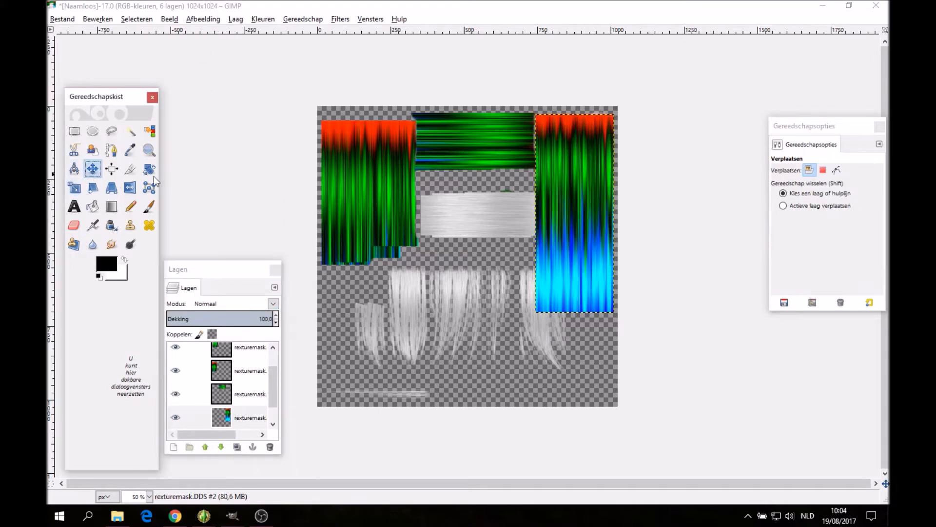
pyautogui.click(74, 225)
pyautogui.moveTo(578, 195)
pyautogui.mouseDown()
pyautogui.moveTo(555, 325)
pyautogui.moveTo(598, 218)
pyautogui.mouseUp()
pyautogui.moveTo(614, 309)
pyautogui.mouseDown()
pyautogui.moveTo(528, 273)
pyautogui.moveTo(538, 301)
pyautogui.mouseUp()
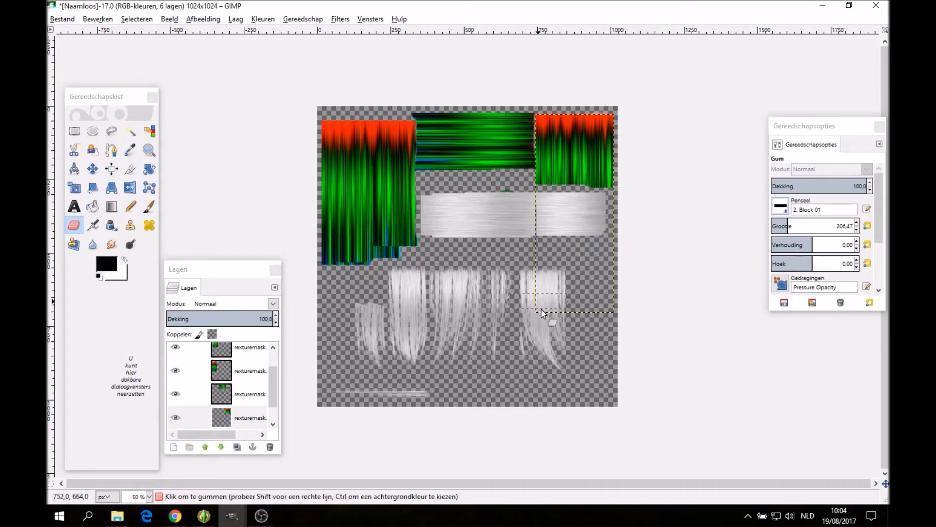
pyautogui.click(560, 190)
pyautogui.click(98, 19)
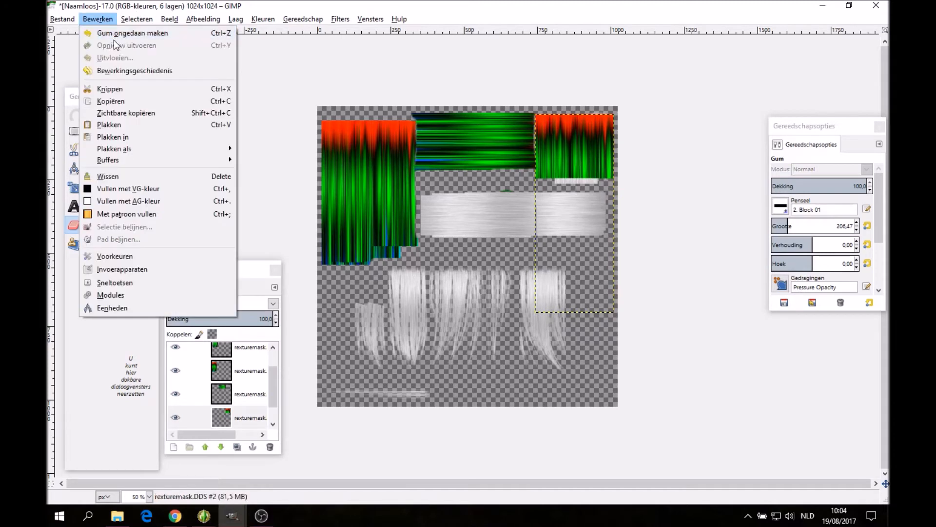
pyautogui.click(113, 32)
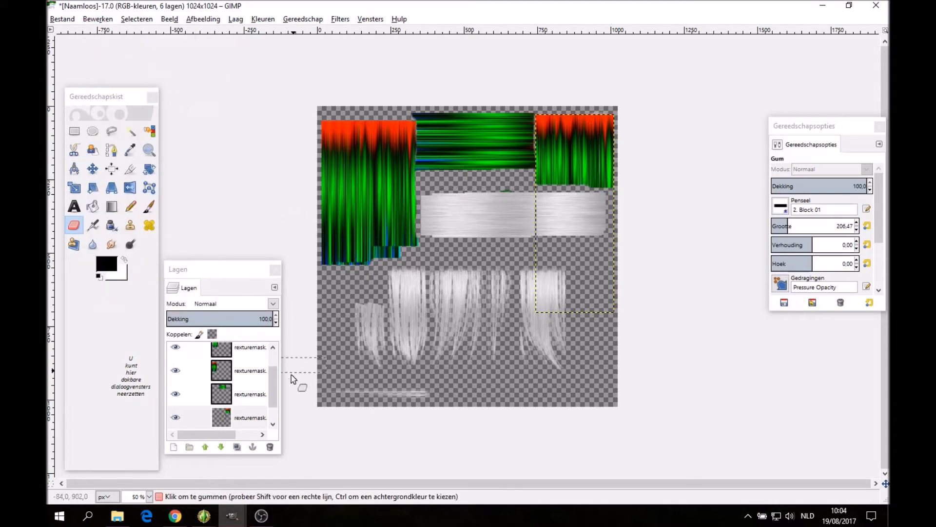
pyautogui.click(249, 394)
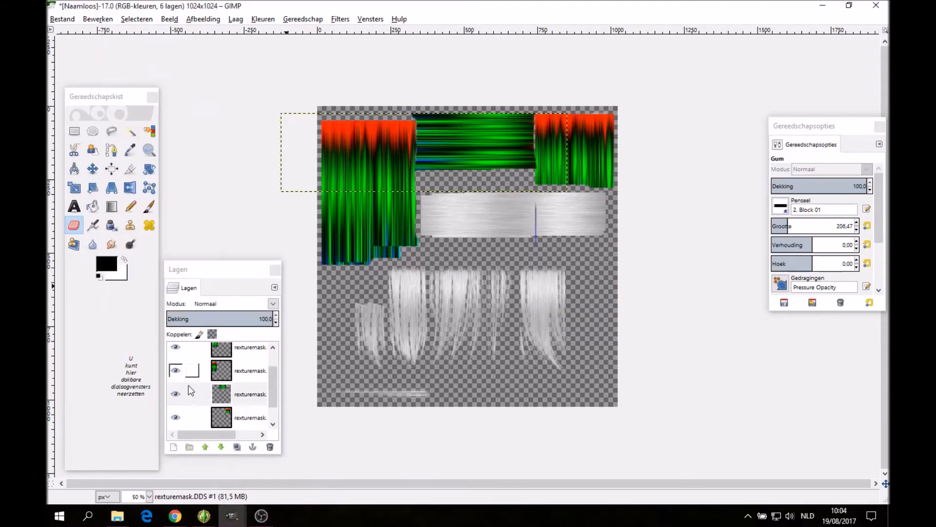
pyautogui.scroll(-1, 188, 385)
pyautogui.click(196, 417)
pyautogui.click(497, 230)
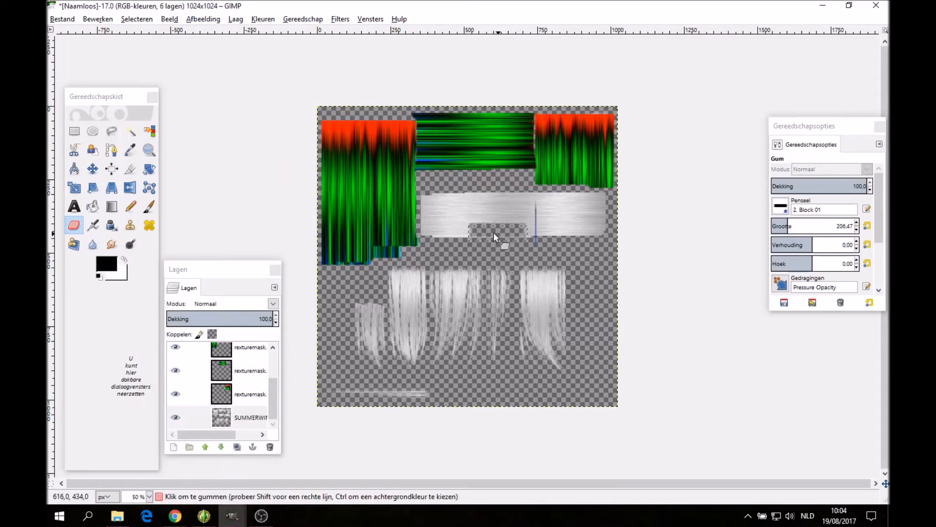
pyautogui.click(98, 19)
pyautogui.click(109, 35)
# Erase the leftover sliver below the T-shaped piece on its rexturemask layer.
pyautogui.click(249, 394)
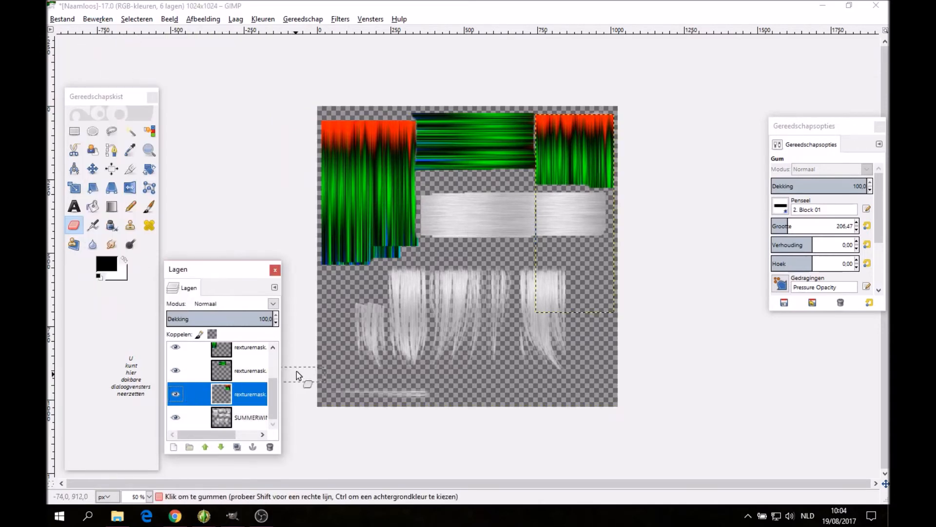
pyautogui.scroll(1, 252, 362)
pyautogui.click(536, 214)
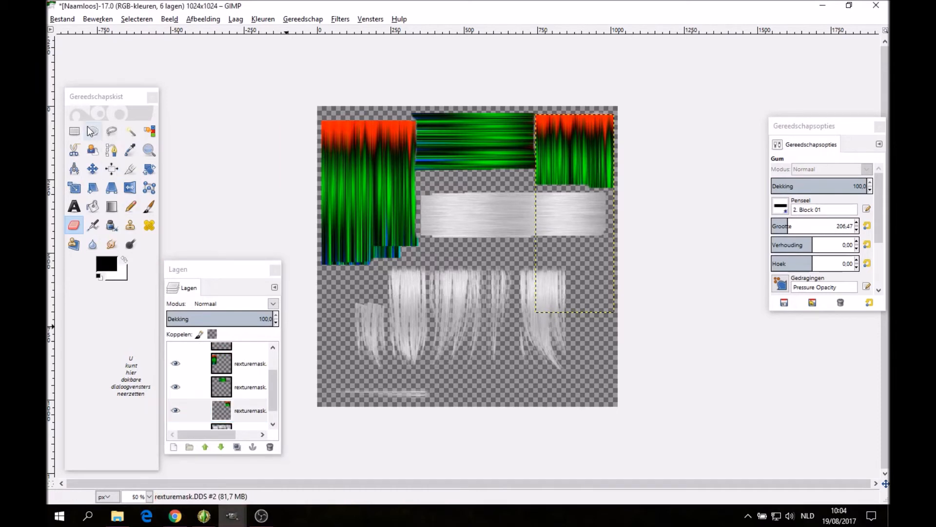
pyautogui.click(75, 130)
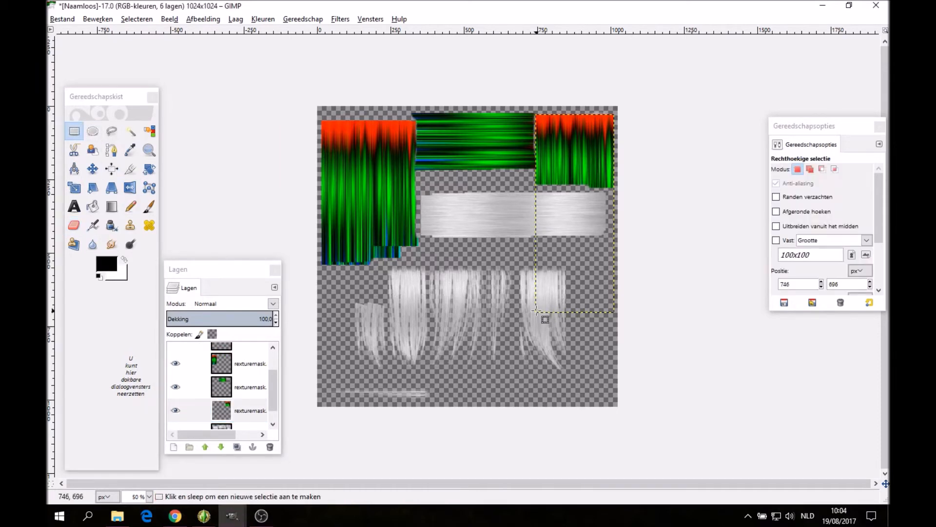
# Load rexturemask.DDS once more as a new layer directly above SUMMERWINE.dds.
pyautogui.click(233, 424)
pyautogui.click(63, 19)
pyautogui.click(80, 69)
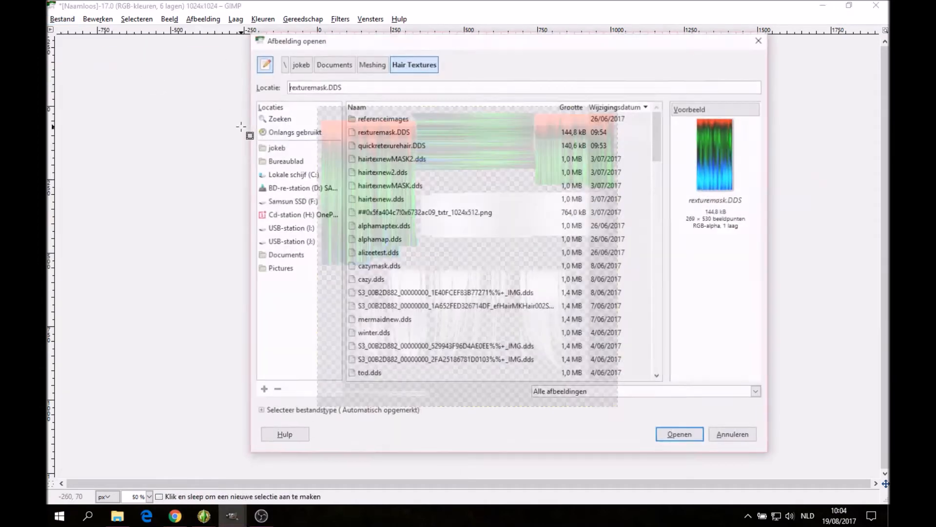
pyautogui.click(681, 436)
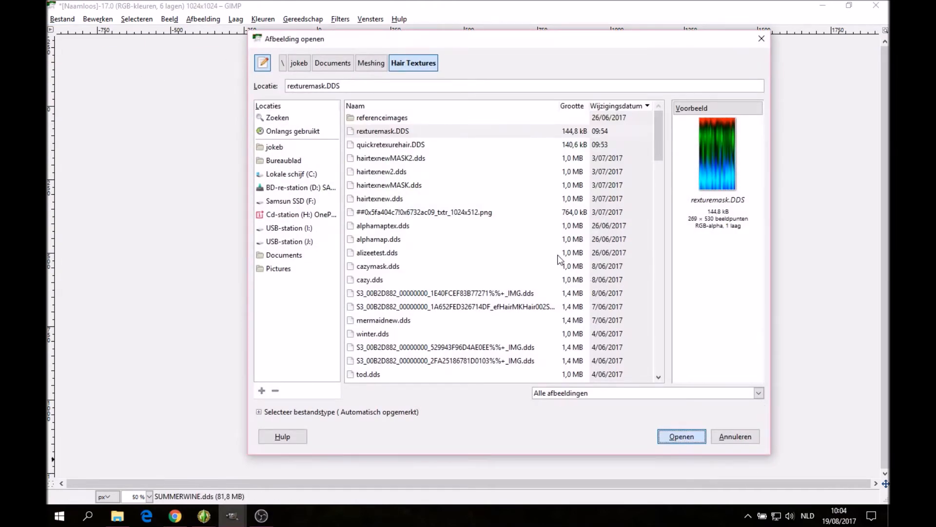
pyautogui.click(267, 135)
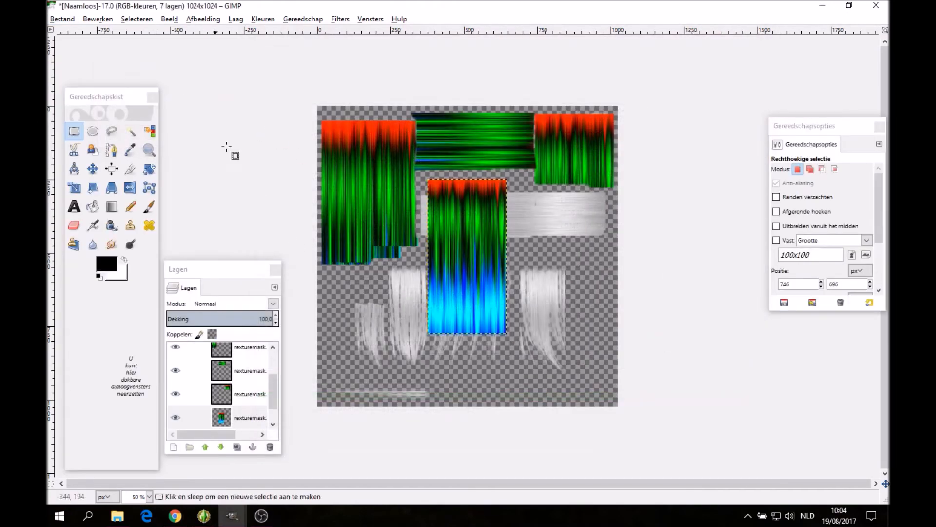
# Rotate the new rexturemask layer by 90 degrees.
pyautogui.click(150, 169)
pyautogui.click(434, 251)
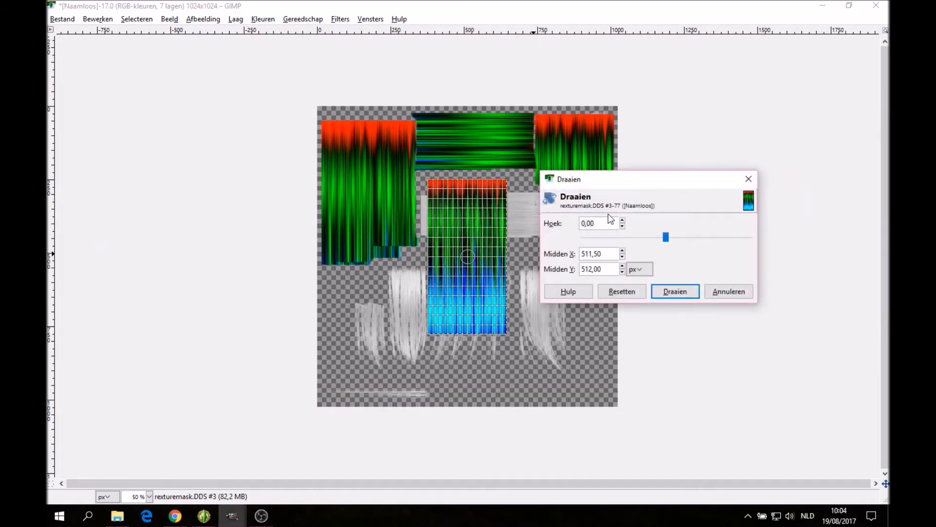
pyautogui.write('90')
pyautogui.press('Tab')
pyautogui.click(665, 293)
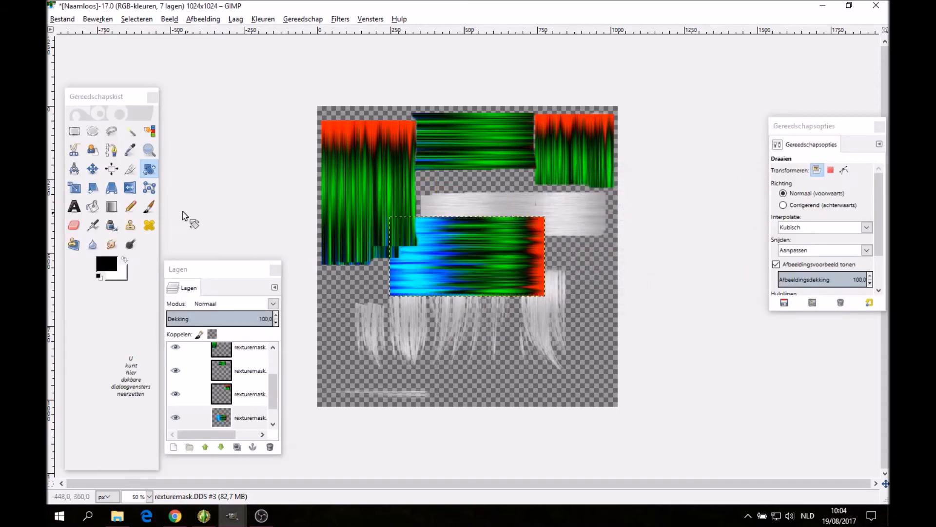
# Move the rotated layer over the long lower horizontal hair strip so its red end sits at the strip's right end.
pyautogui.click(92, 169)
pyautogui.moveTo(481, 224); pyautogui.dragTo(546, 197)
pyautogui.moveTo(232, 515)
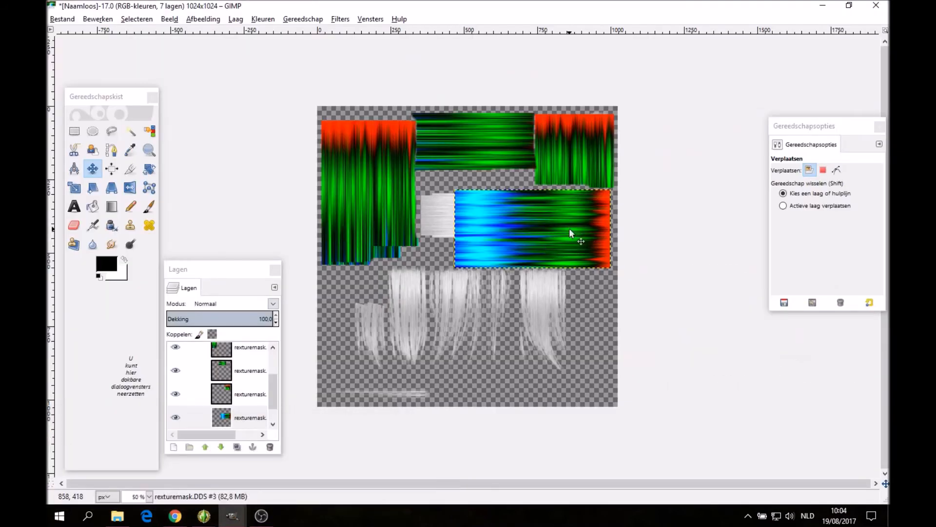
pyautogui.moveTo(569, 229); pyautogui.dragTo(569, 237)
# Scale the rotated layer to 1175 px wide and 270 px high by stretching it leftward past the strip.
pyautogui.click(74, 188)
pyautogui.click(534, 246)
pyautogui.moveTo(452, 239); pyautogui.dragTo(262, 260)
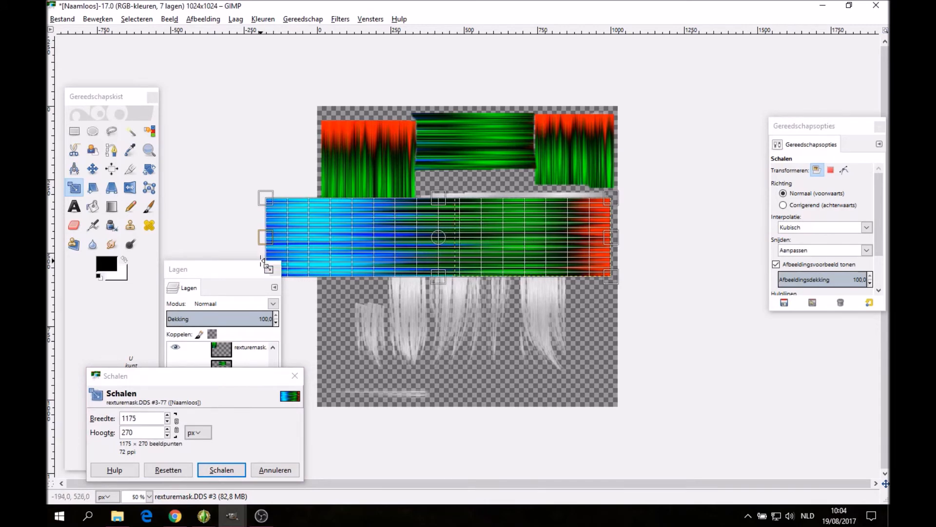
pyautogui.click(215, 467)
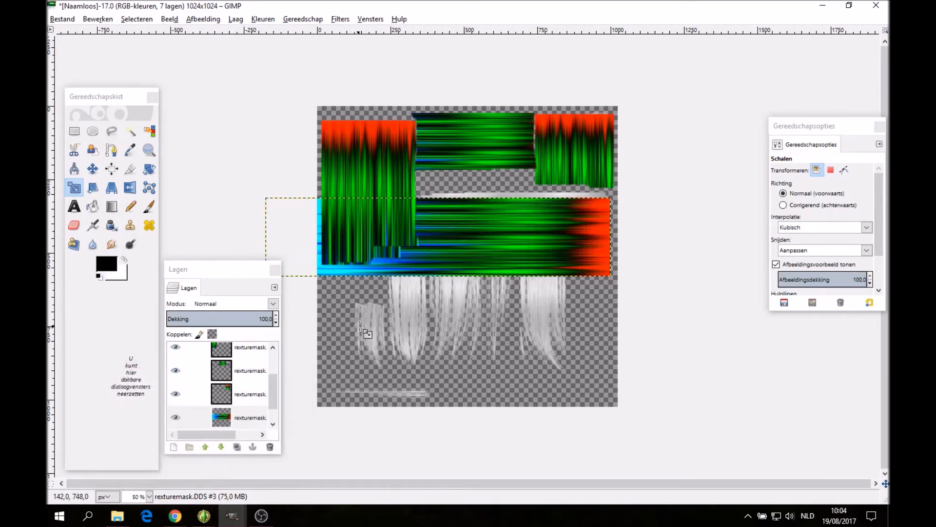
# Erase the part of the widened layer that extends left of the lower horizontal strip under the tall hair piece.
pyautogui.click(74, 225)
pyautogui.moveTo(297, 275)
pyautogui.mouseDown()
pyautogui.moveTo(311, 202)
pyautogui.moveTo(341, 276)
pyautogui.mouseUp()
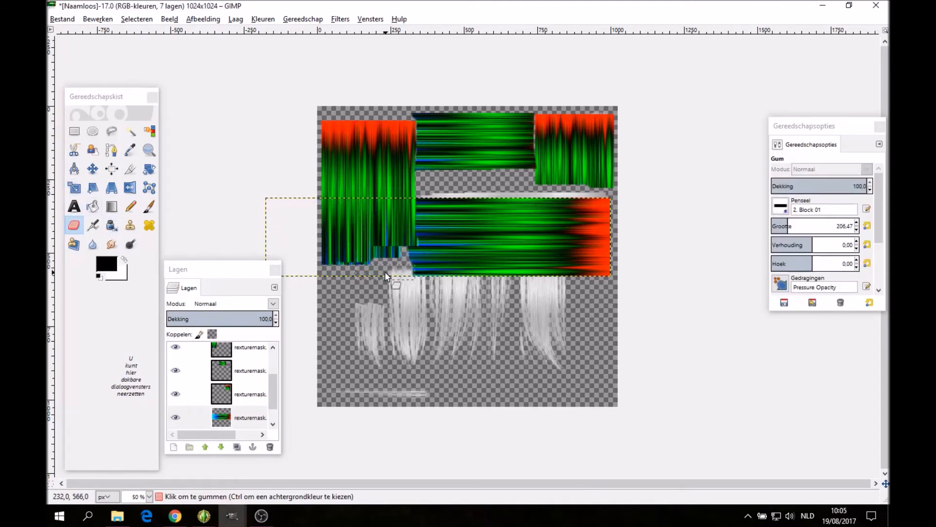
pyautogui.moveTo(390, 203); pyautogui.dragTo(388, 279)
# Move the widened layer up slightly over the horizontal strip and erase its lower edge above the hanging strands.
pyautogui.click(93, 170)
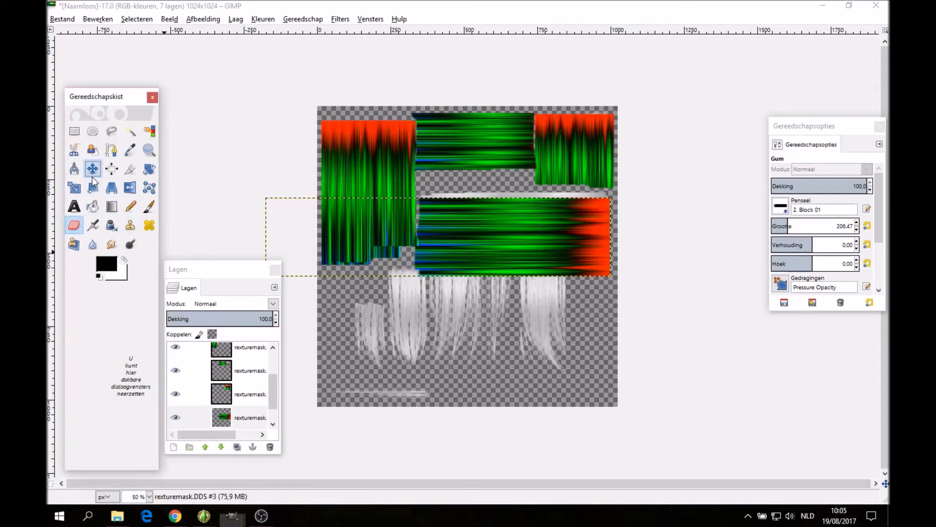
pyautogui.moveTo(533, 225); pyautogui.dragTo(533, 217)
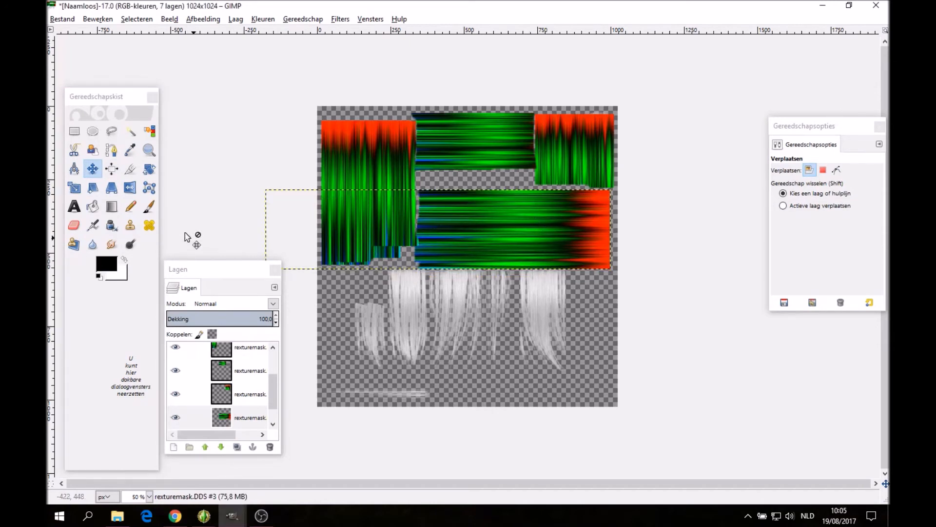
pyautogui.click(73, 225)
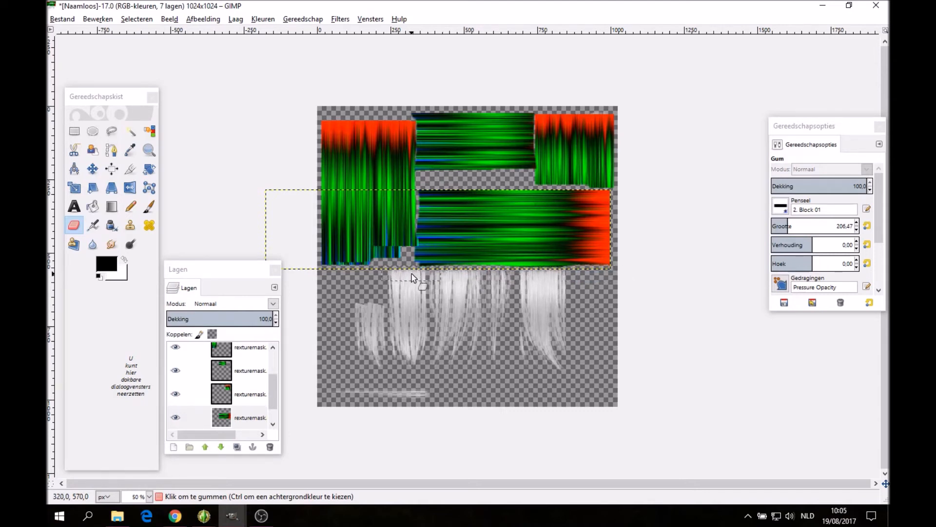
# Preview the widened layer in Korrel toevoegen mode, restore Normaal, and compare the layout with the original mask in s3pe.
pyautogui.click(273, 303)
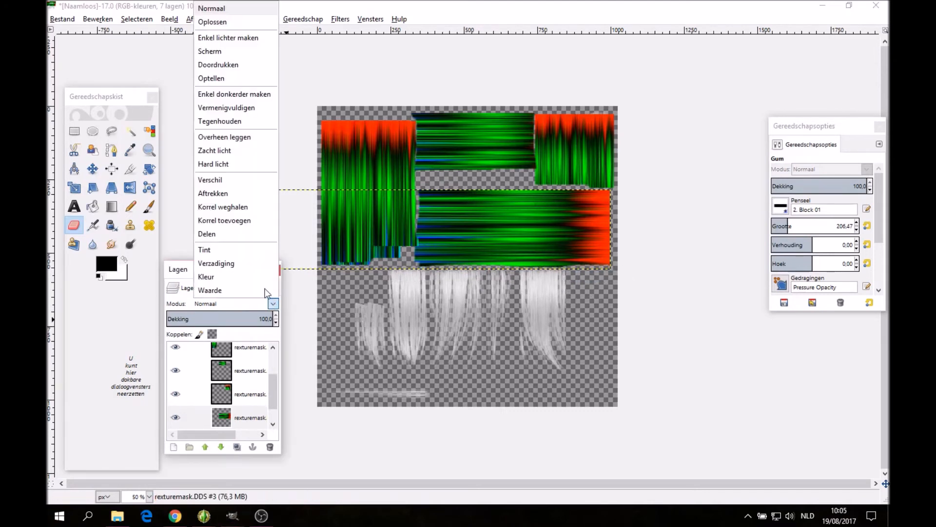
pyautogui.click(247, 224)
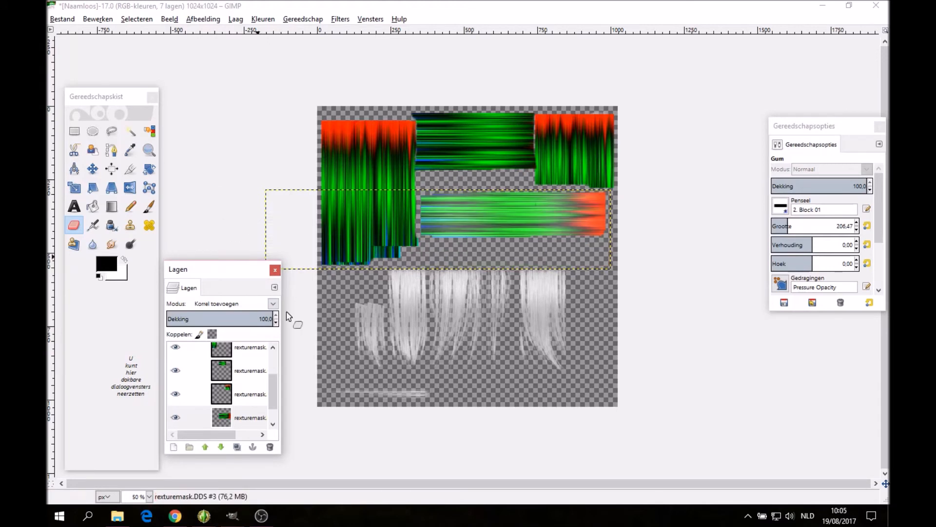
pyautogui.click(275, 305)
pyautogui.click(234, 9)
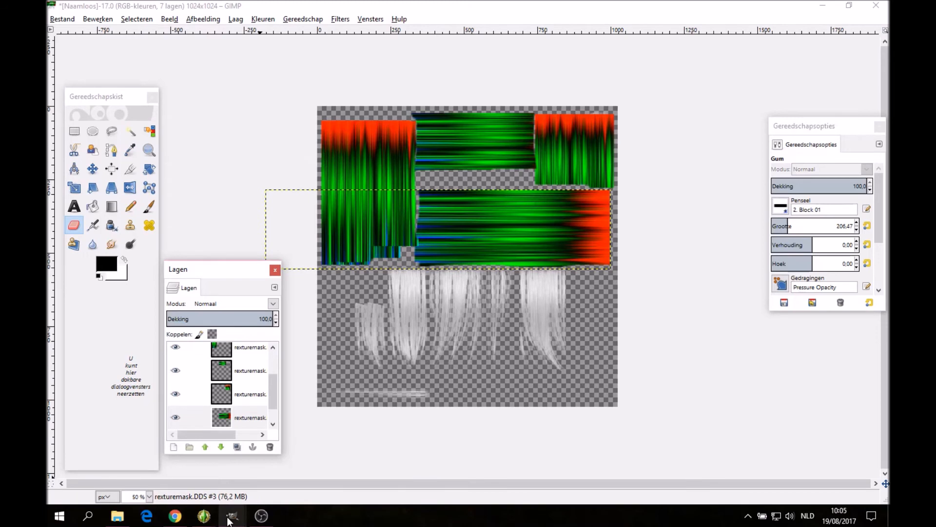
pyautogui.moveTo(229, 521)
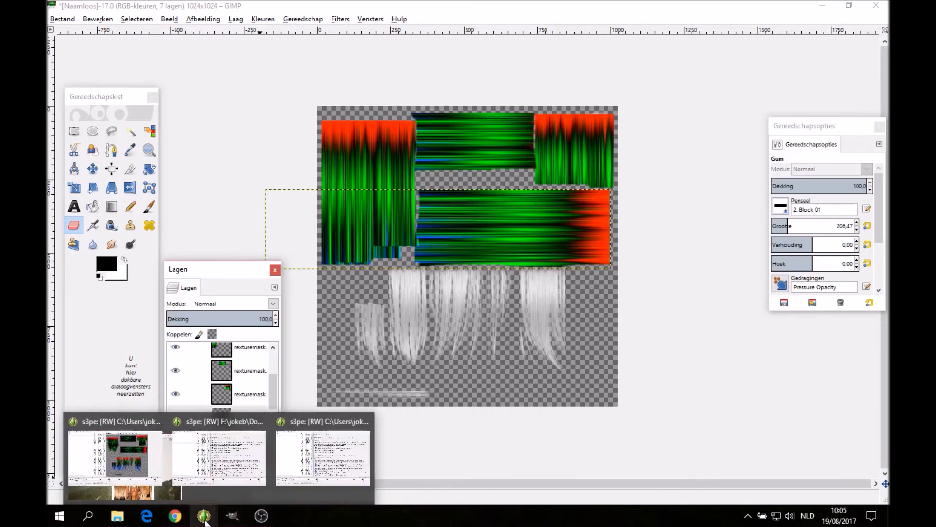
pyautogui.moveTo(148, 485)
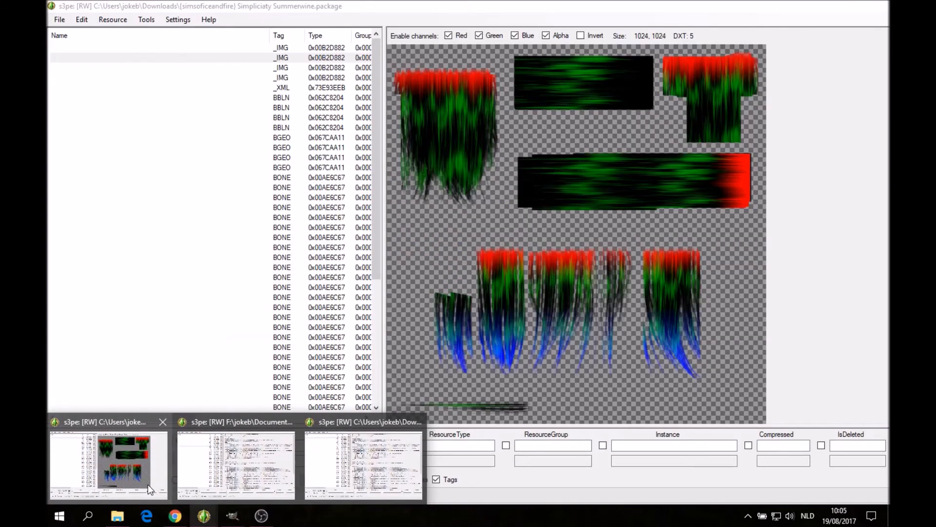
# Load another rexturemask.DDS layer directly above SUMMERWINE.dds for the lower hair strands.
pyautogui.scroll(-1, 258, 381)
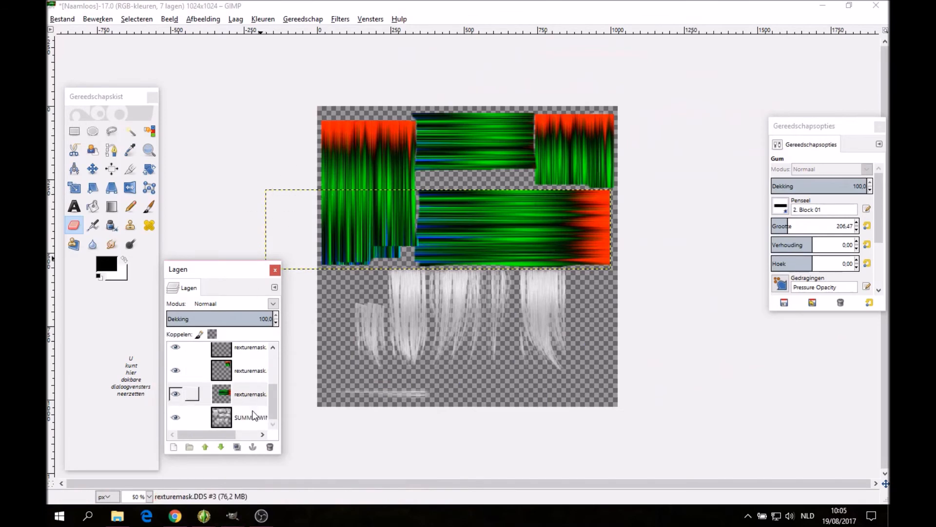
pyautogui.click(246, 425)
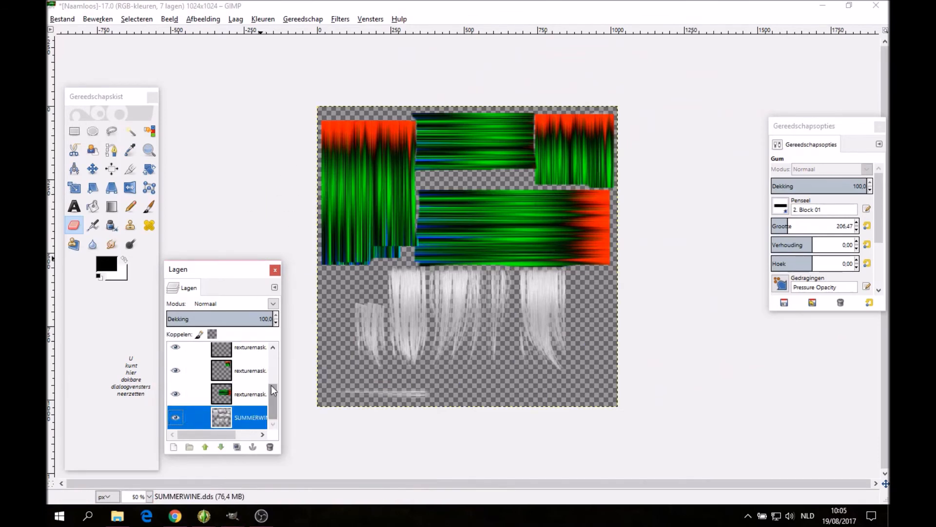
pyautogui.click(63, 19)
pyautogui.click(100, 68)
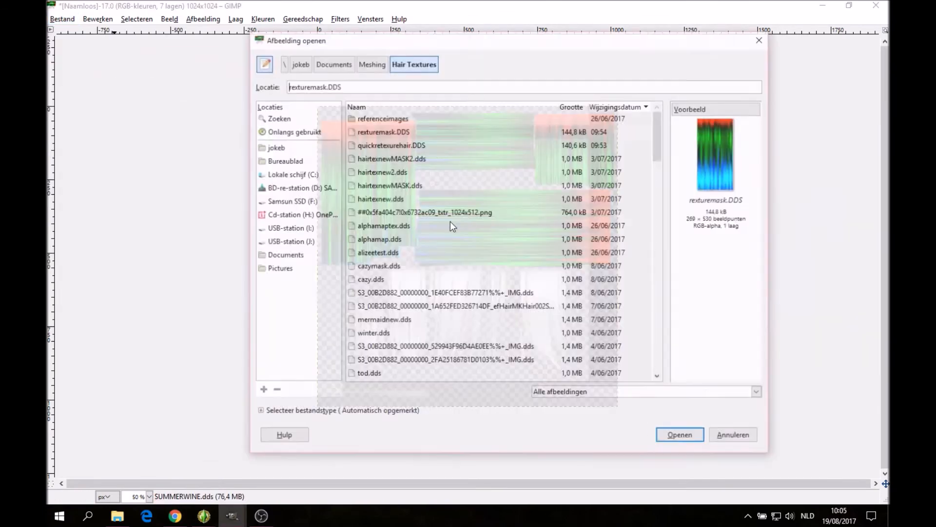
pyautogui.click(681, 436)
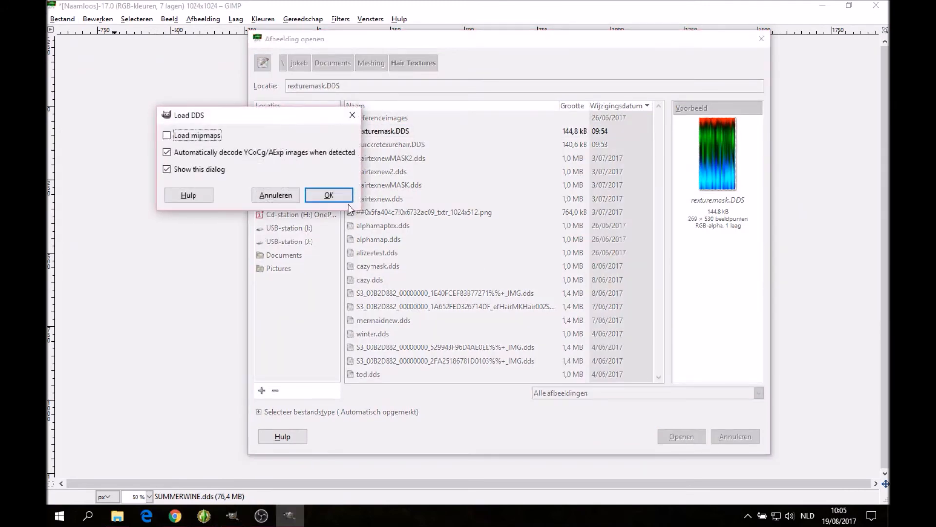
pyautogui.click(323, 195)
# Move the new layer over the short strand cluster in the canvas's lower left and set its mode to Korrel toevoegen.
pyautogui.click(93, 169)
pyautogui.moveTo(462, 302); pyautogui.dragTo(345, 424)
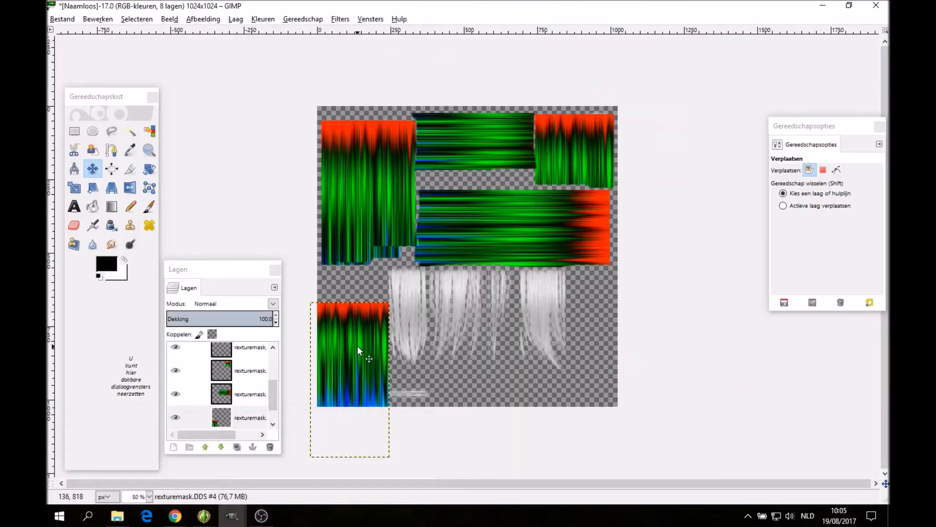
pyautogui.moveTo(357, 345); pyautogui.dragTo(360, 284)
pyautogui.click(273, 304)
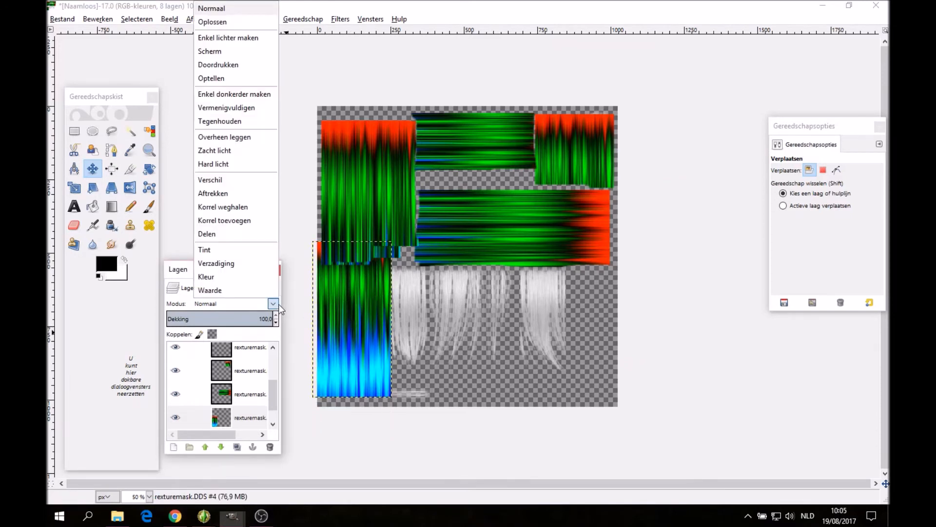
pyautogui.click(245, 221)
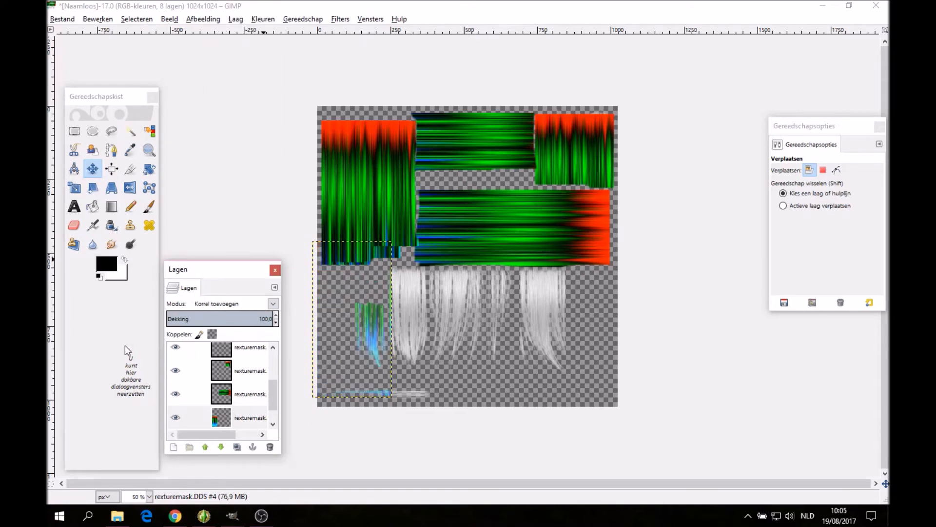
# Erase the layer around the short strand cluster, keeping only the part covering it, and restore its mode to Normaal.
pyautogui.click(73, 225)
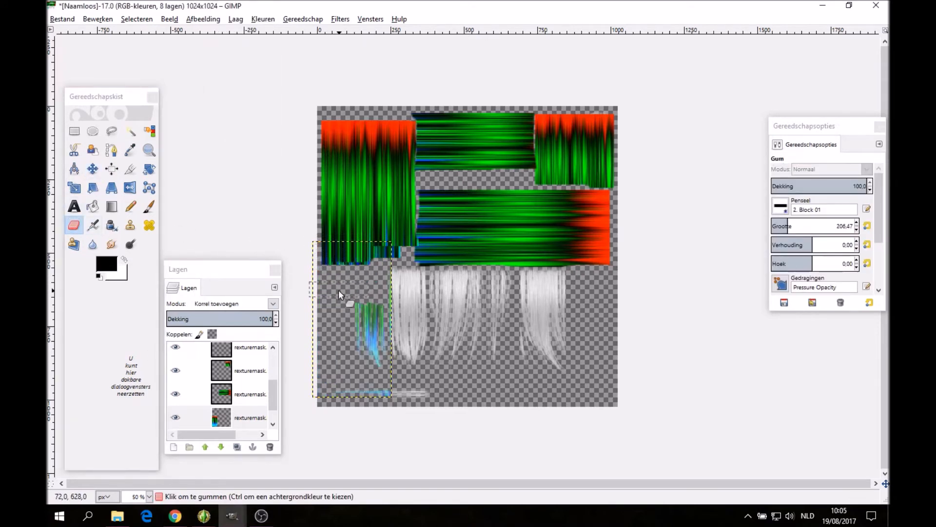
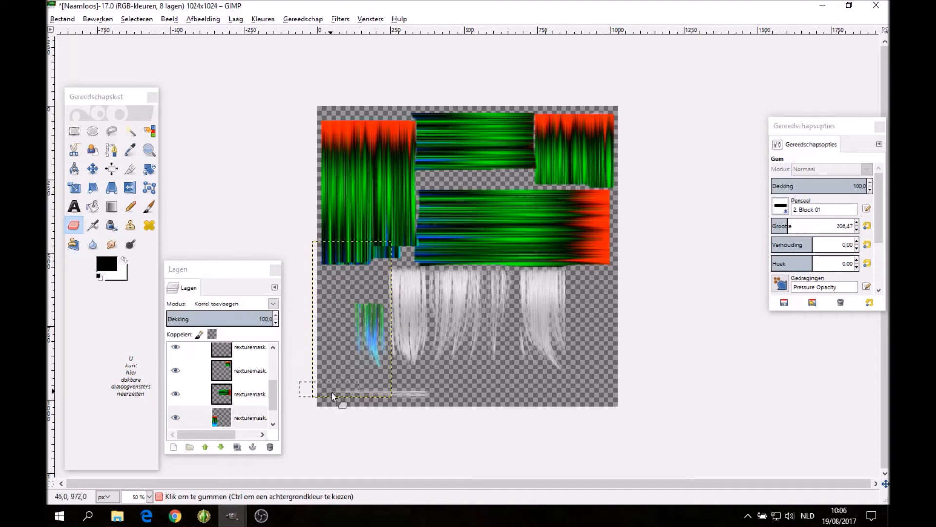
pyautogui.click(246, 304)
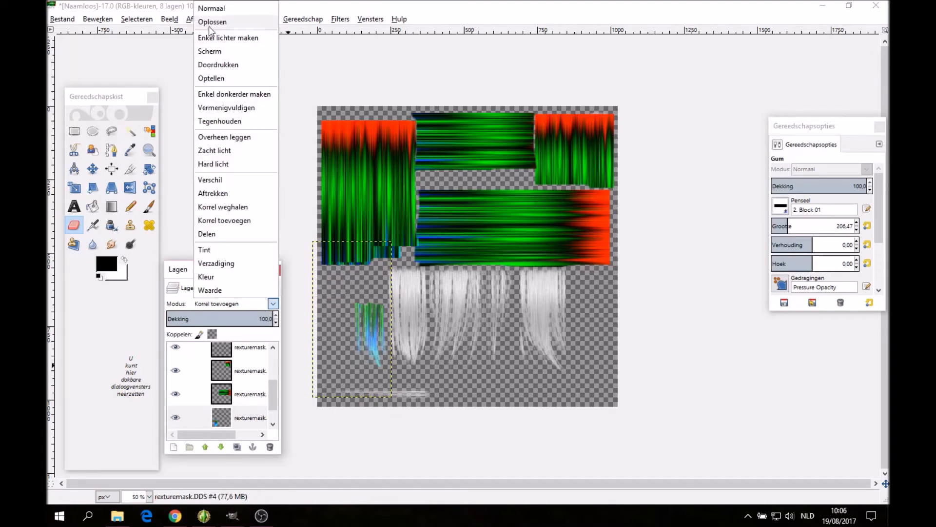
pyautogui.click(222, 10)
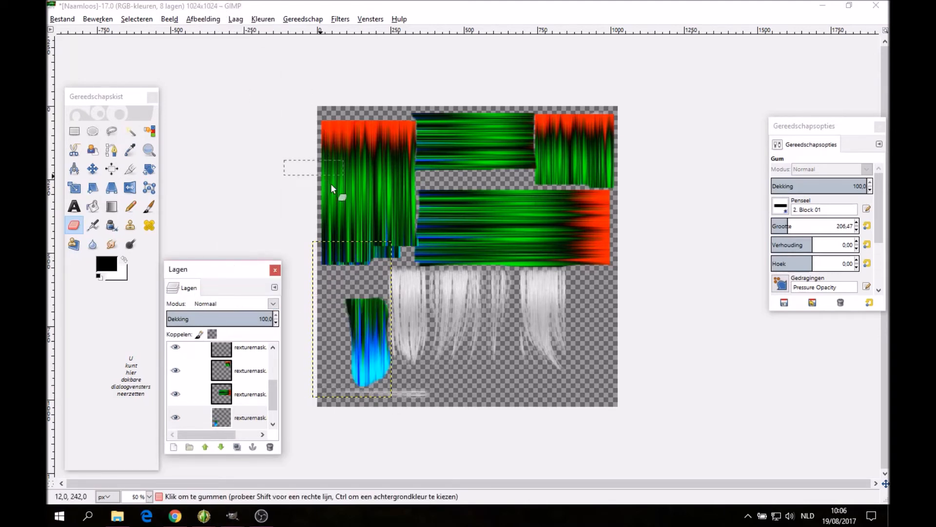
pyautogui.click(340, 280)
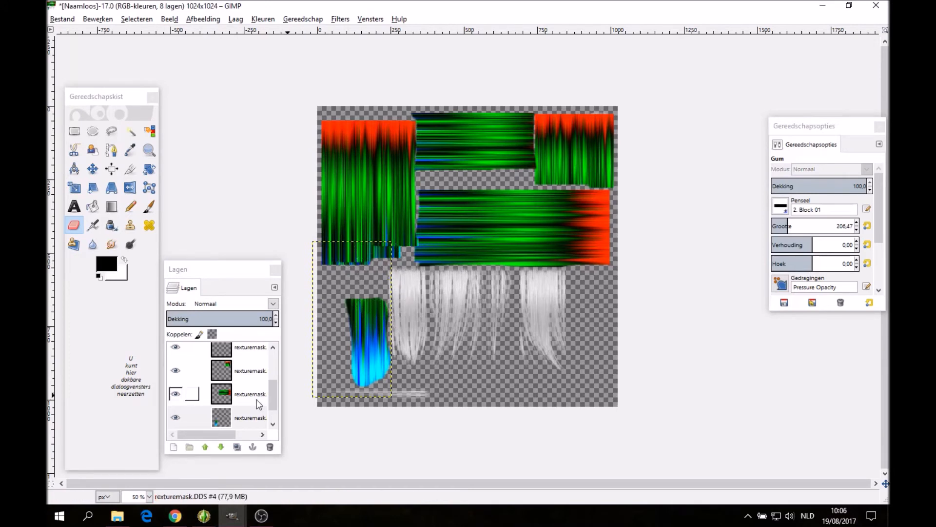
# Load another rexturemask.DDS as a new layer above the trimmed strand cluster layer.
pyautogui.scroll(-1, 261, 398)
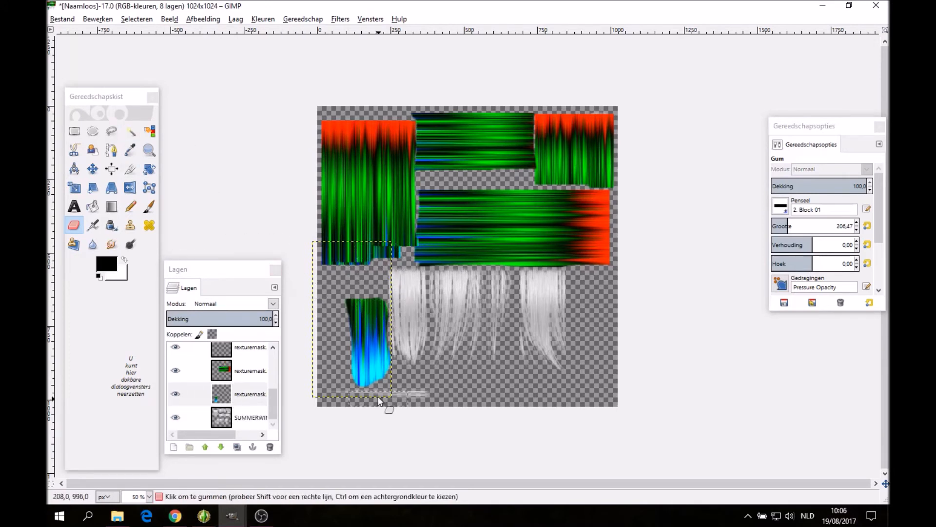
pyautogui.click(63, 18)
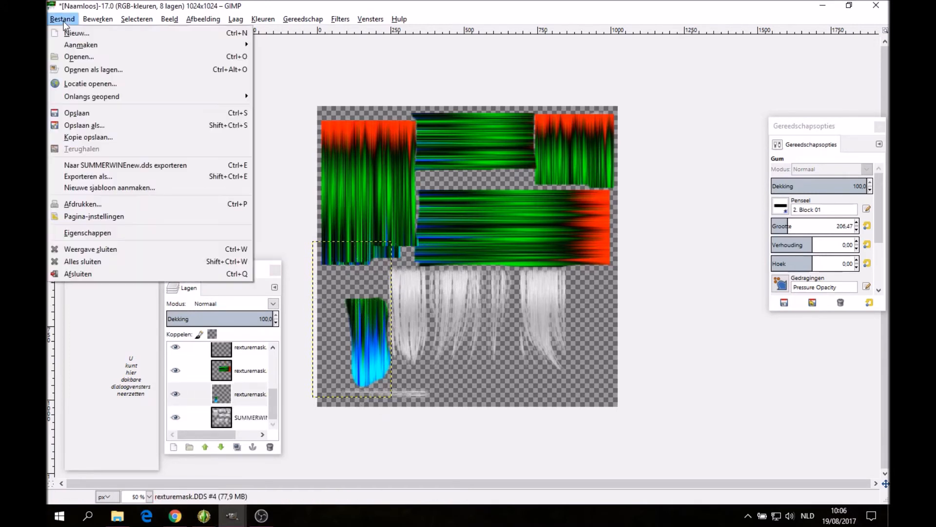
pyautogui.click(128, 72)
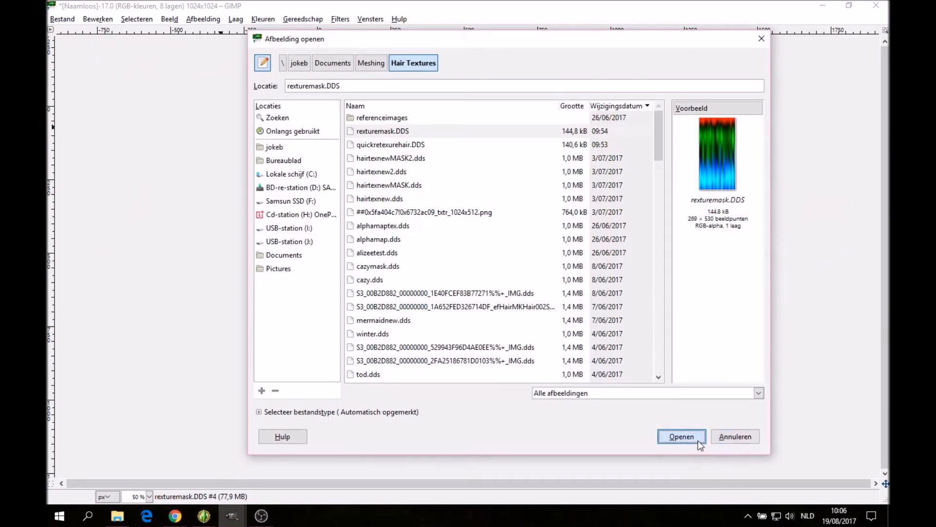
pyautogui.click(681, 436)
pyautogui.click(236, 103)
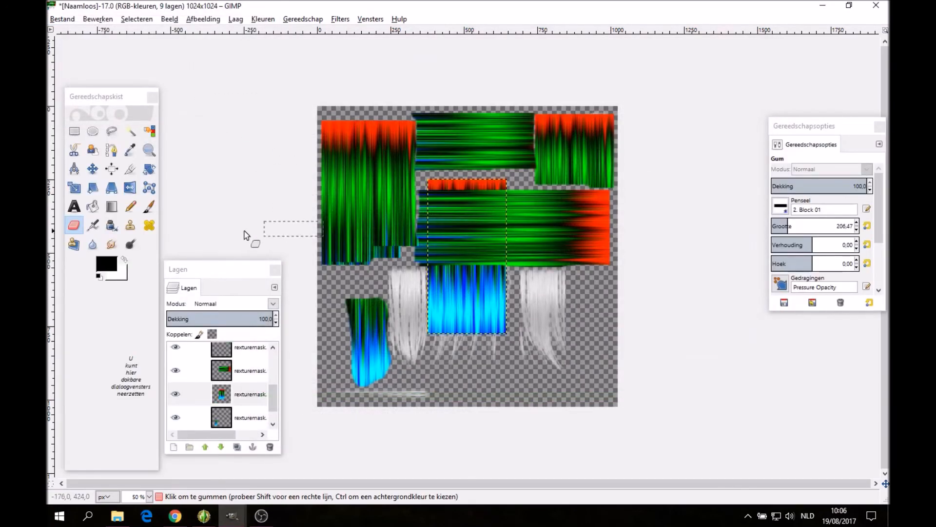
# Move the new layer to the rightmost hanging strands below the wide horizontal strip and shorten it from its lower edge.
pyautogui.click(92, 169)
pyautogui.moveTo(446, 259); pyautogui.dragTo(560, 377)
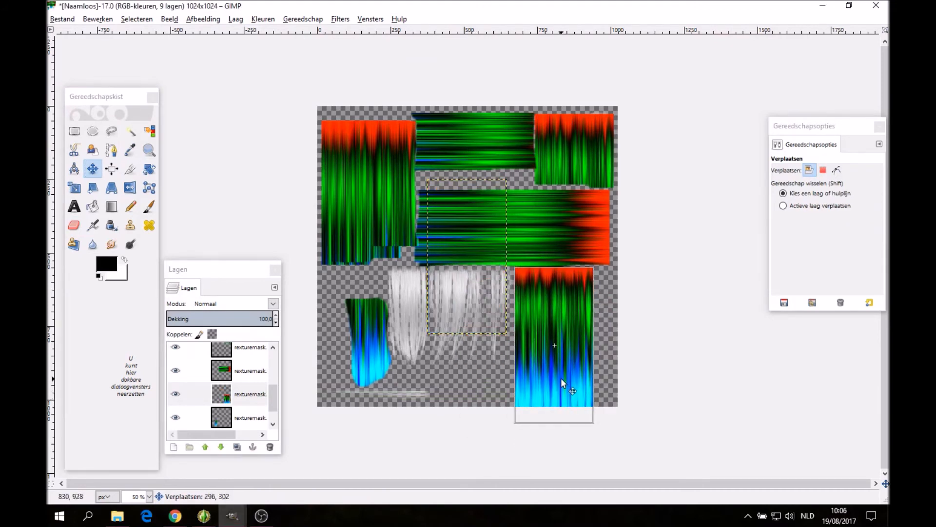
pyautogui.click(74, 187)
pyautogui.click(553, 398)
pyautogui.moveTo(561, 407); pyautogui.dragTo(562, 386)
pyautogui.click(222, 471)
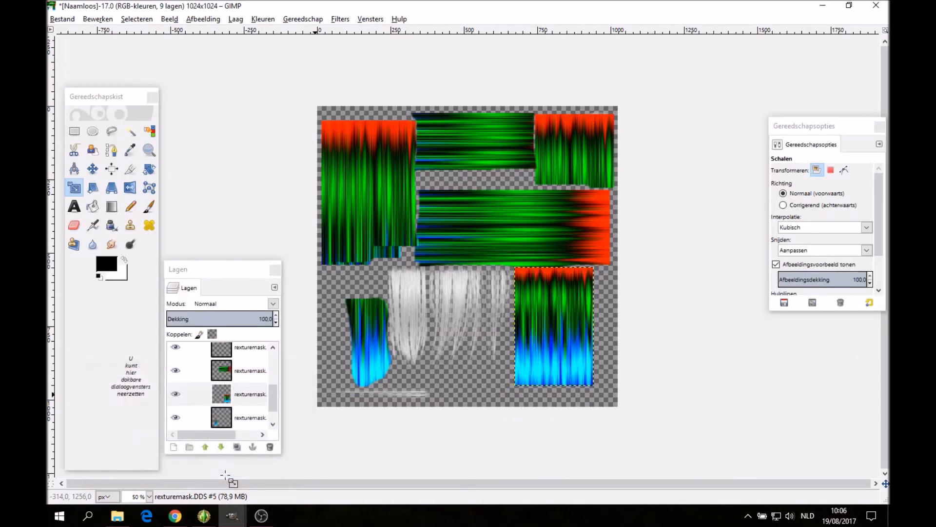
# Shift the shortened layer left to cover the rightmost strands and set its mode to Korrel toevoegen.
pyautogui.click(93, 168)
pyautogui.moveTo(547, 305)
pyautogui.mouseDown()
pyautogui.moveTo(531, 362)
pyautogui.moveTo(529, 314)
pyautogui.moveTo(520, 309)
pyautogui.moveTo(528, 307)
pyautogui.mouseUp()
pyautogui.click(235, 304)
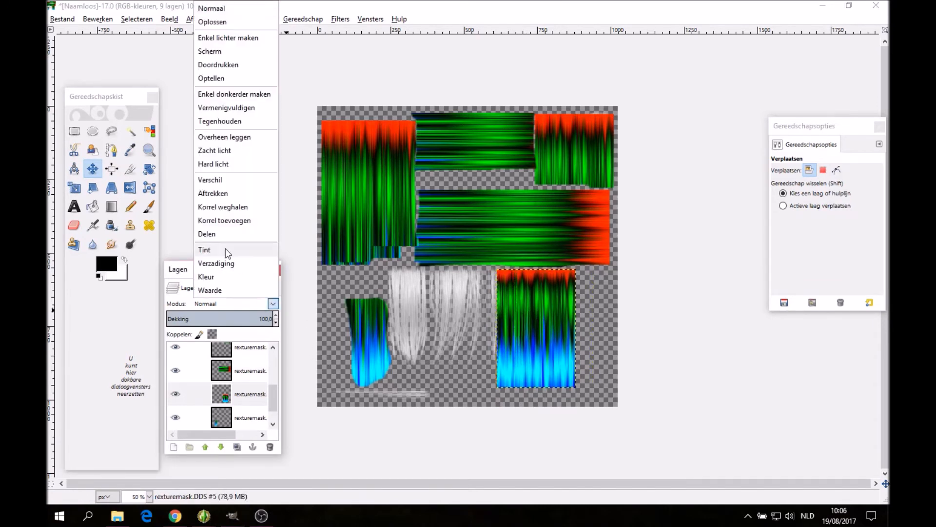
pyautogui.click(225, 229)
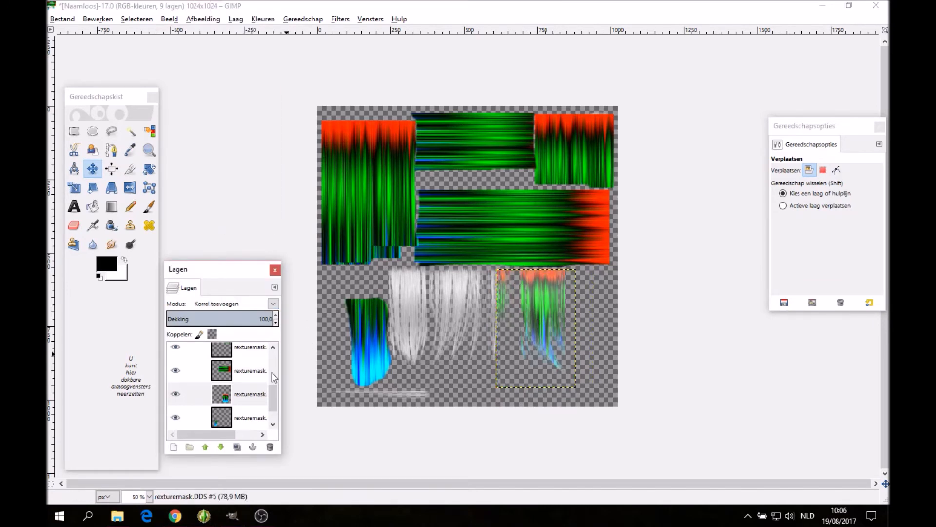
# Duplicate the shortened layer twice and move the copies left over the middle and leftmost strands beneath the wide horizontal strip.
pyautogui.rightClick(251, 394)
pyautogui.click(271, 130)
pyautogui.moveTo(526, 311); pyautogui.dragTo(471, 312)
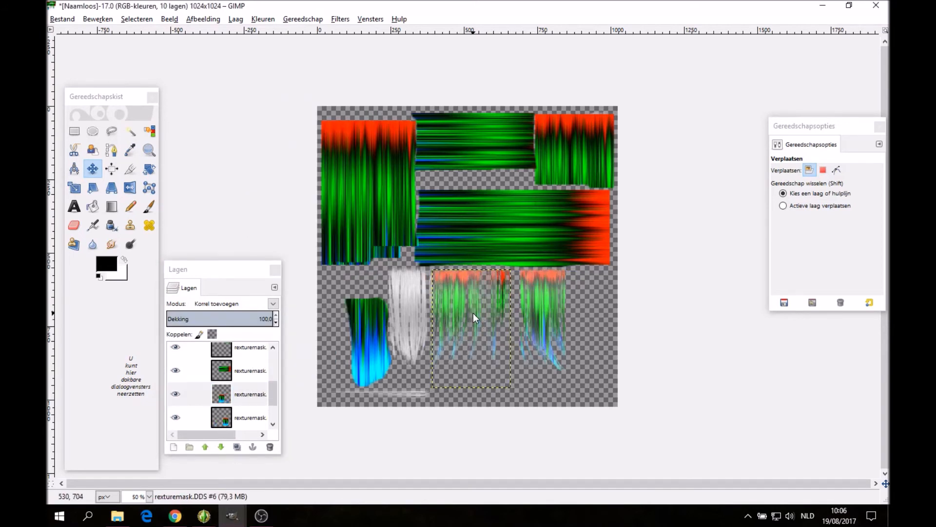
pyautogui.rightClick(473, 312)
pyautogui.click(241, 397)
pyautogui.rightClick(241, 397)
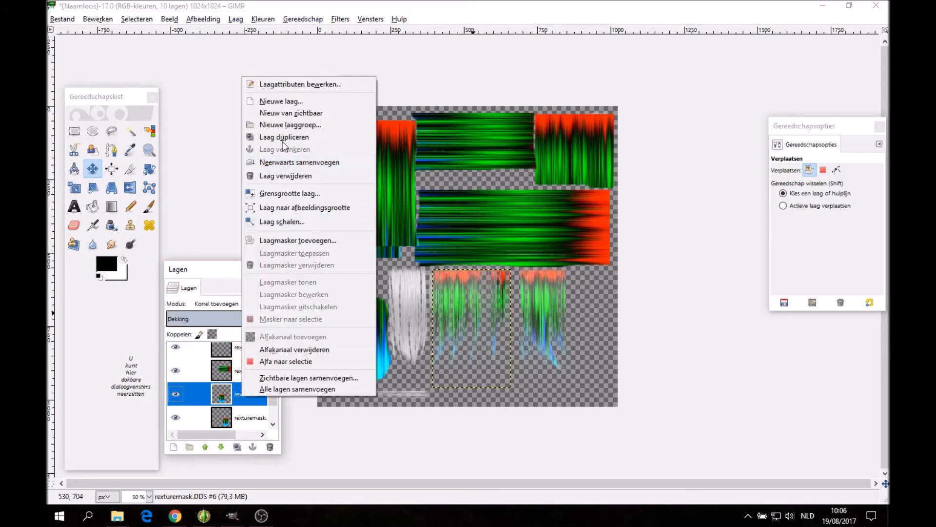
pyautogui.click(285, 137)
pyautogui.moveTo(426, 295); pyautogui.dragTo(405, 295)
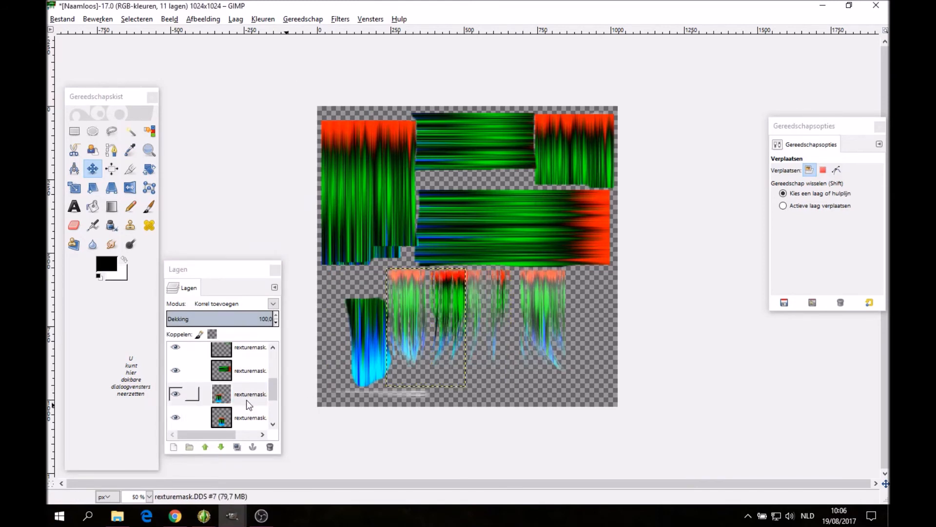
# Set the mode of all three layers covering the lower hanging strands back to Normaal.
pyautogui.click(231, 303)
pyautogui.click(230, 7)
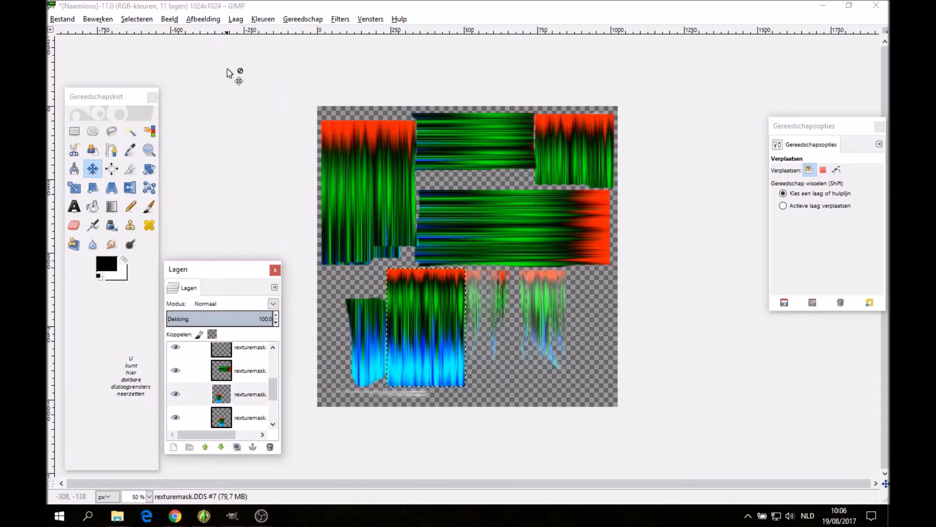
pyautogui.click(259, 412)
pyautogui.click(251, 304)
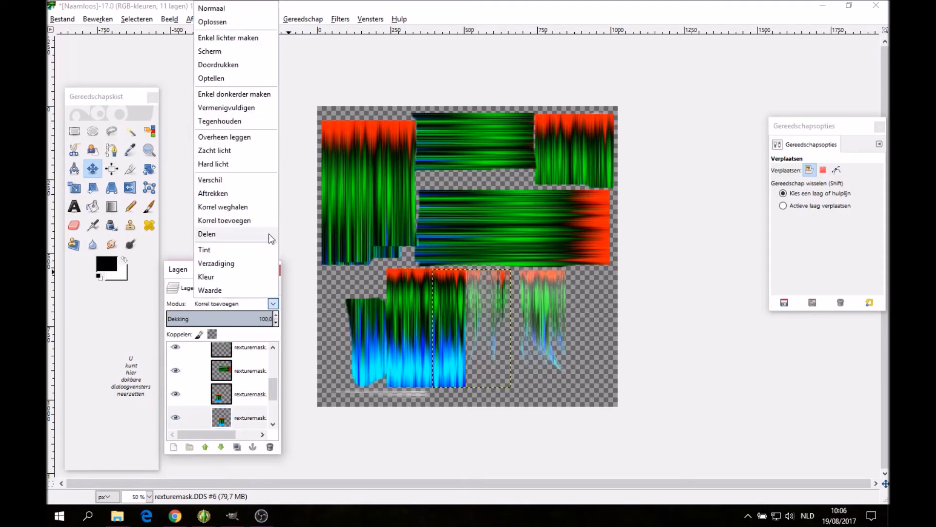
pyautogui.click(232, 9)
pyautogui.scroll(-1, 244, 390)
pyautogui.click(250, 415)
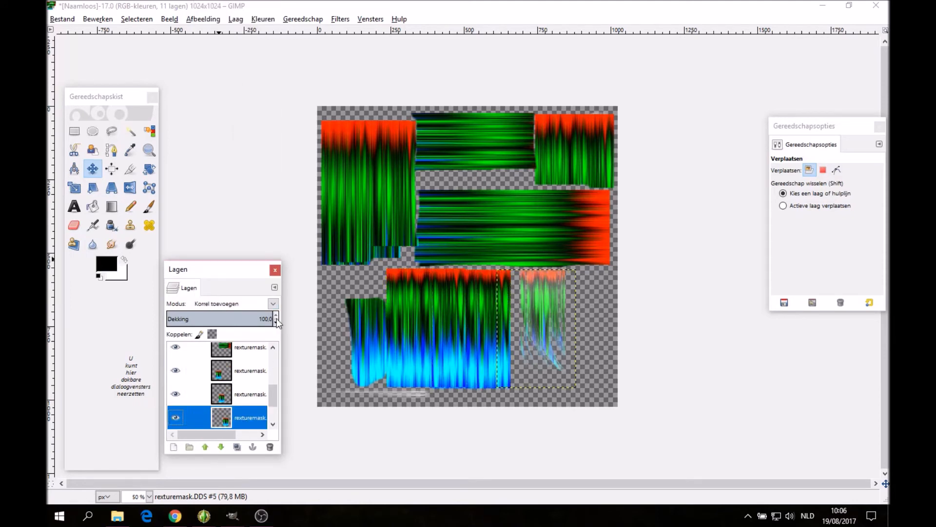
pyautogui.click(253, 303)
pyautogui.click(220, 10)
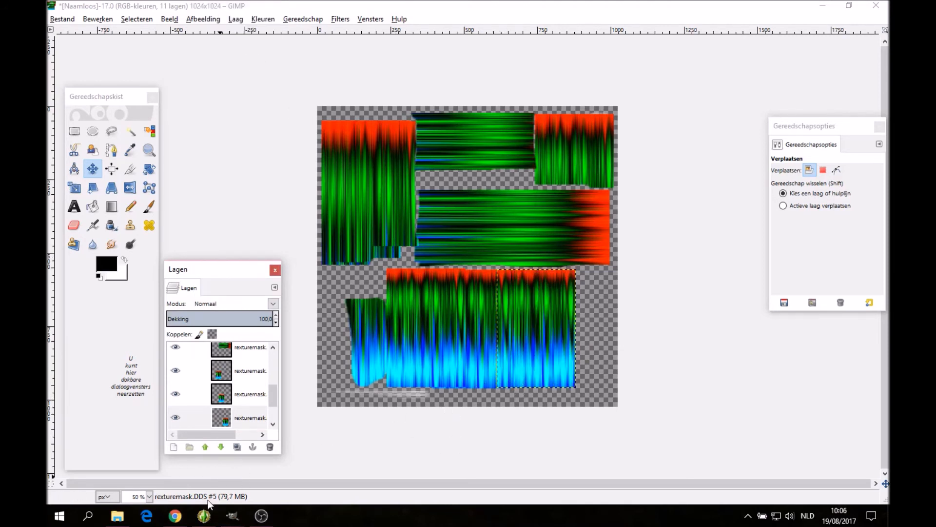
# Load another rexturemask.DDS as a layer and move it to the top of the layer stack.
pyautogui.moveTo(199, 522)
pyautogui.click(62, 18)
pyautogui.click(80, 65)
pyautogui.click(382, 136)
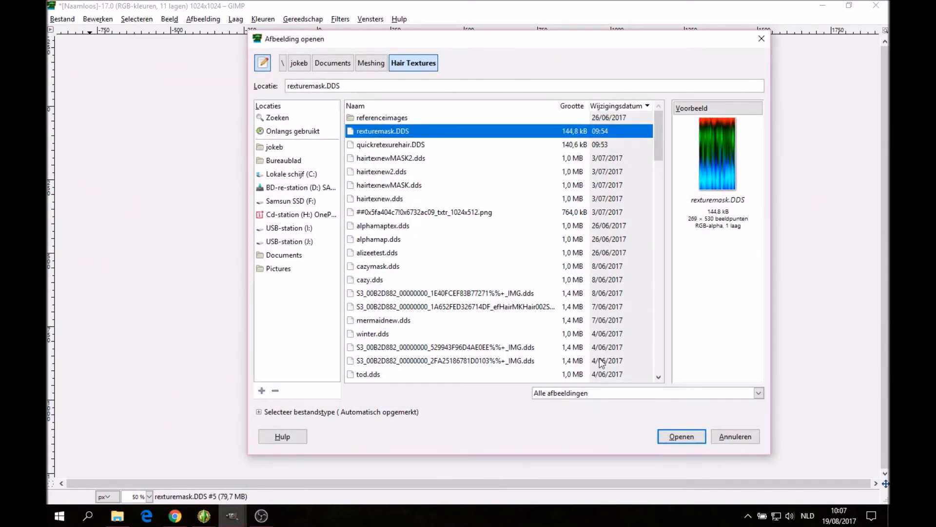
pyautogui.click(678, 435)
pyautogui.click(289, 138)
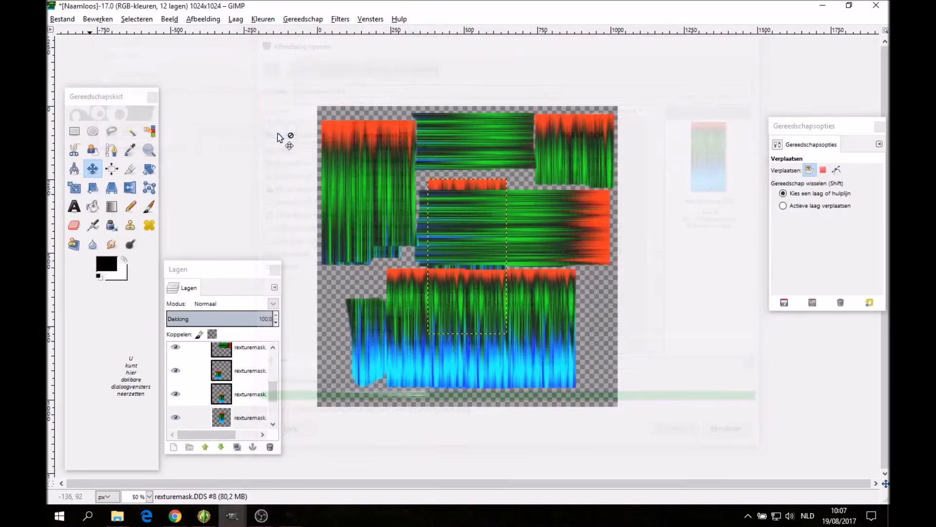
pyautogui.moveTo(253, 418); pyautogui.dragTo(248, 348)
# Rotate the new layer by 90 degrees and move it over the thin horizontal strip at the canvas's lower edge.
pyautogui.click(156, 172)
pyautogui.click(470, 257)
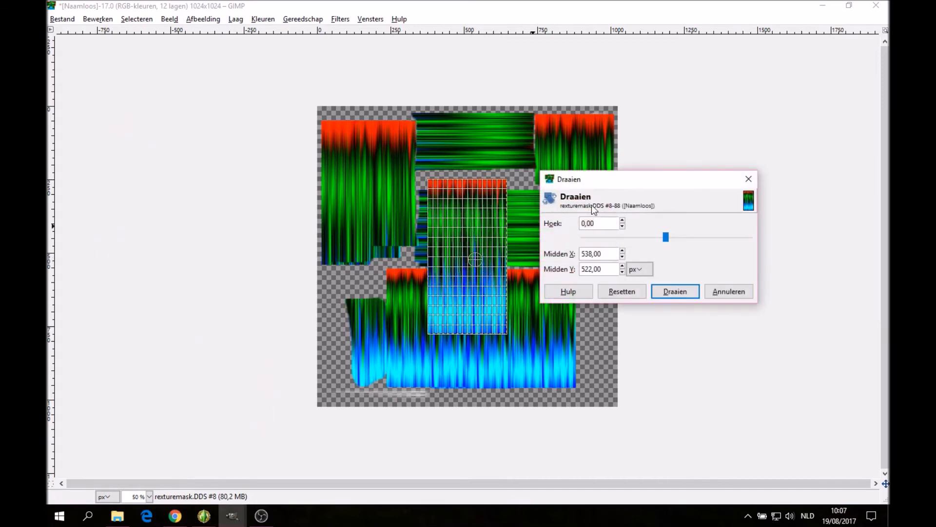
pyautogui.click(622, 220)
pyautogui.click(623, 226)
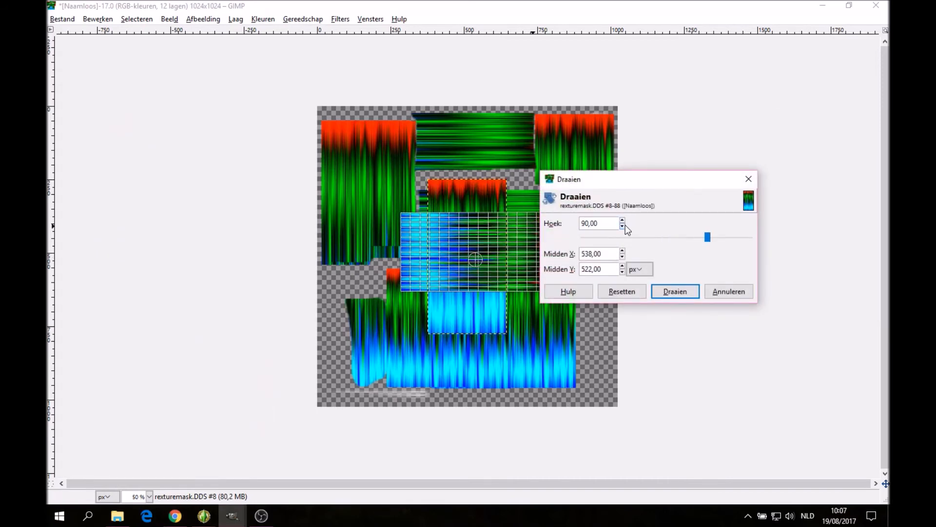
pyautogui.click(677, 291)
pyautogui.click(92, 169)
pyautogui.moveTo(422, 241); pyautogui.dragTo(368, 419)
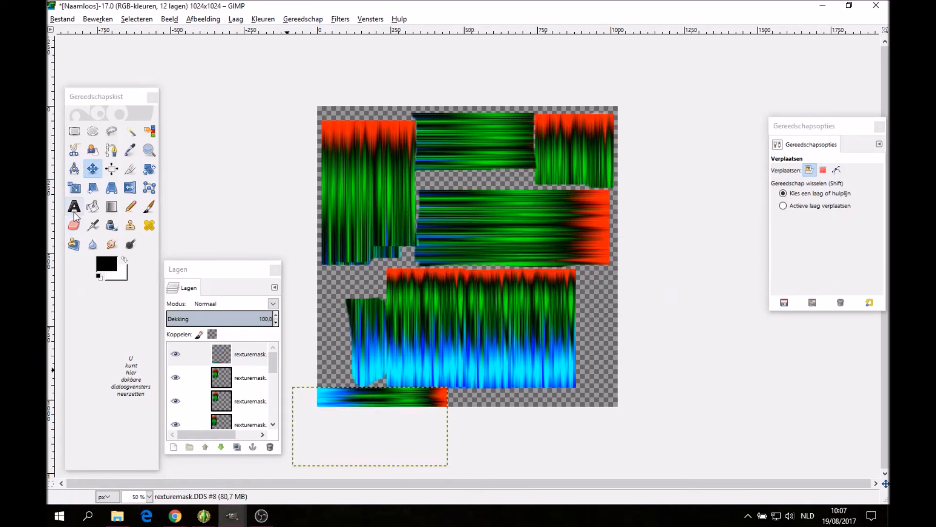
# Widen the rotated layer leftwards to 886 × 269 px.
pyautogui.click(74, 188)
pyautogui.moveTo(380, 383); pyautogui.dragTo(501, 295)
pyautogui.click(509, 302)
pyautogui.moveTo(413, 339); pyautogui.dragTo(310, 339)
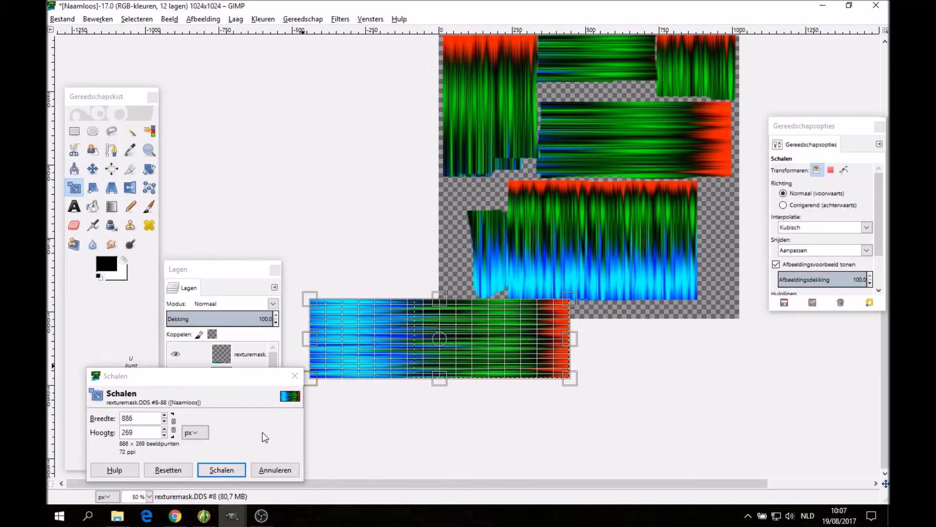
pyautogui.click(222, 469)
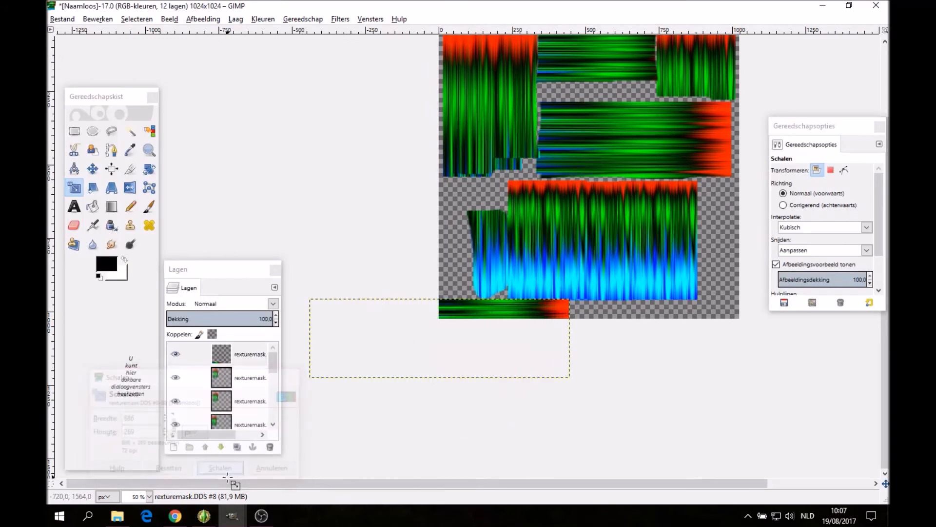
# Set the widened layer's mode to Korrel toevoegen and shift it slightly right along the thin bottom strip.
pyautogui.click(273, 303)
pyautogui.click(248, 225)
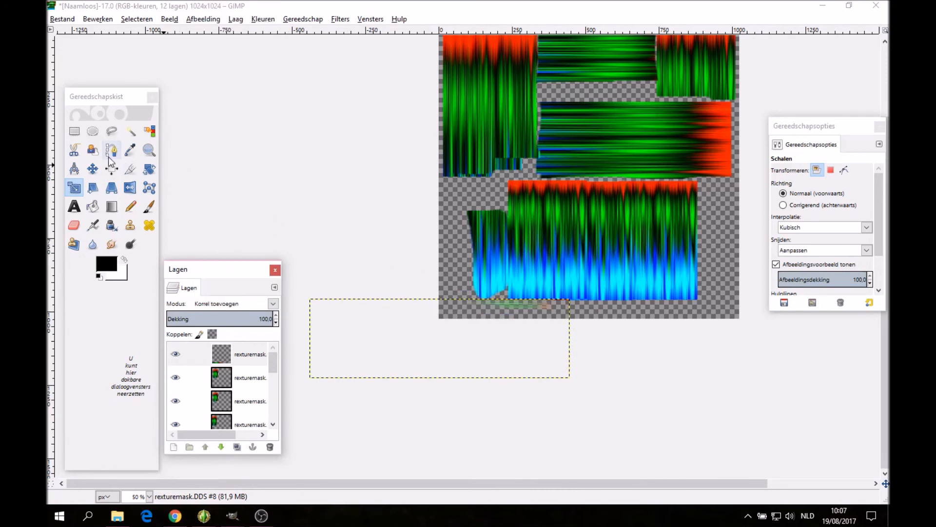
pyautogui.click(92, 168)
pyautogui.moveTo(511, 302); pyautogui.dragTo(522, 303)
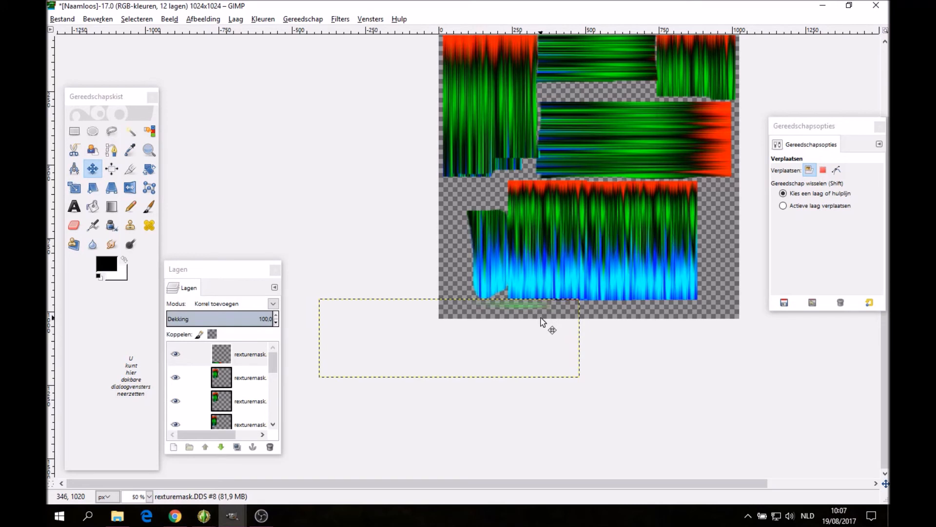
# Dab the eraser at the bottom strip layer's upper corner and set that layer's mode to Normaal.
pyautogui.click(74, 224)
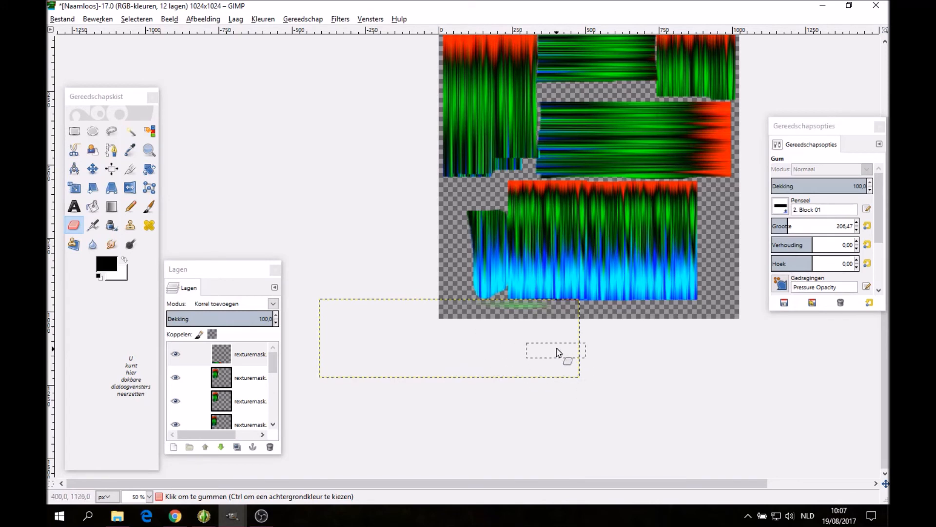
pyautogui.click(578, 293)
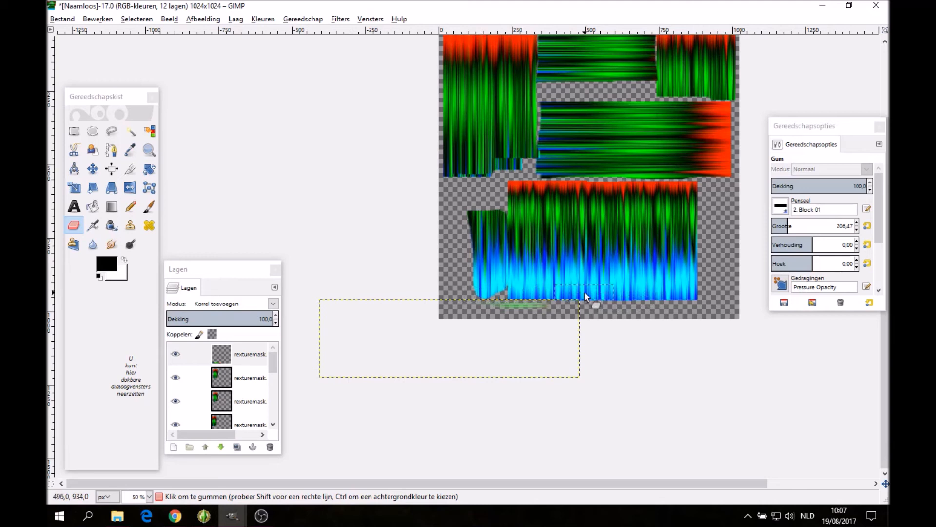
pyautogui.click(251, 353)
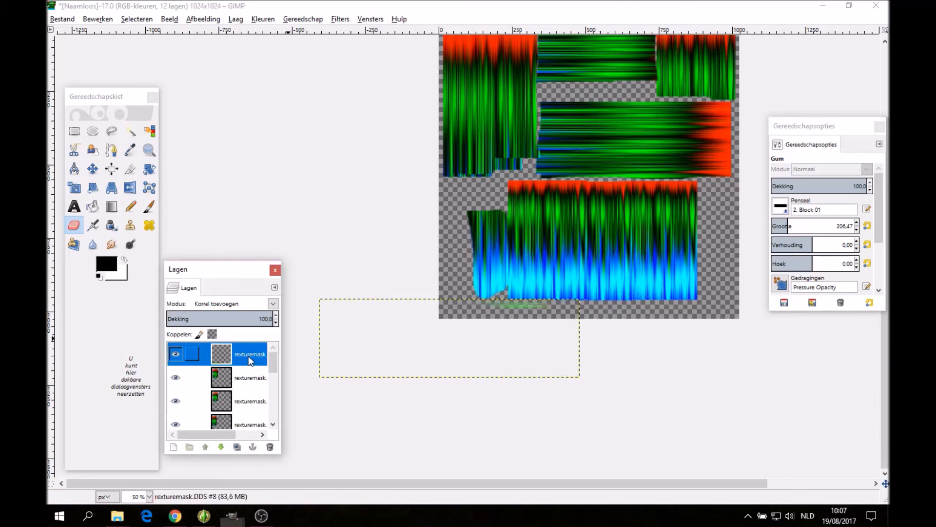
pyautogui.click(273, 304)
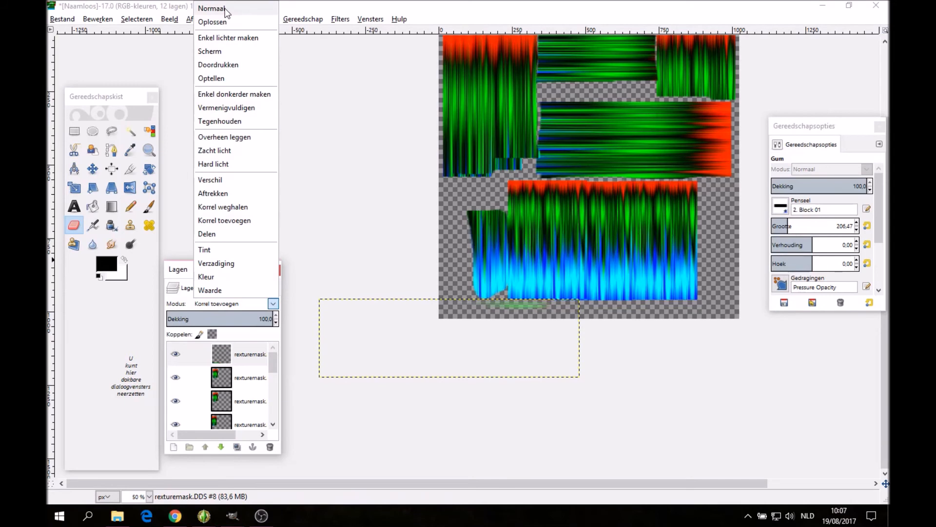
pyautogui.click(227, 9)
# Merge the rexturemask.DDS layers down one by one into a single layer above the SUMMERWINE layer.
pyautogui.scroll(3, 625, 206)
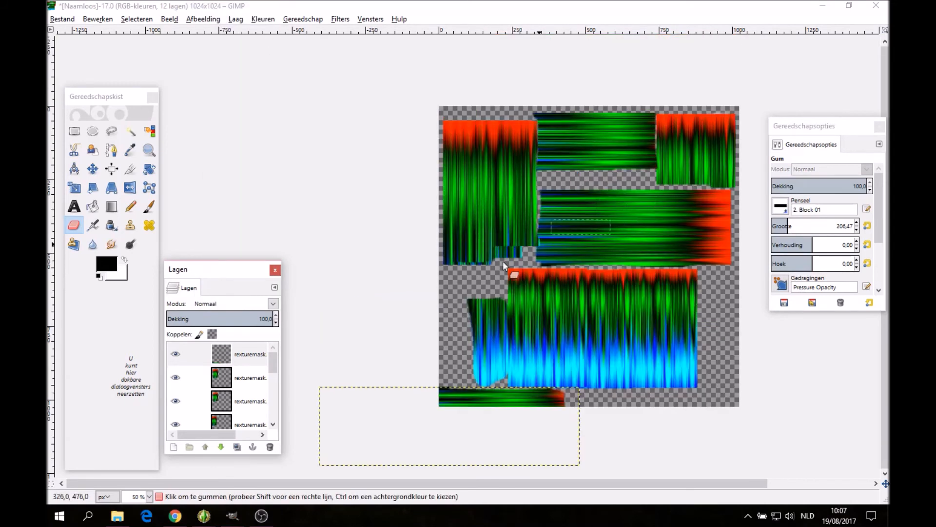
pyautogui.scroll(-5, 252, 386)
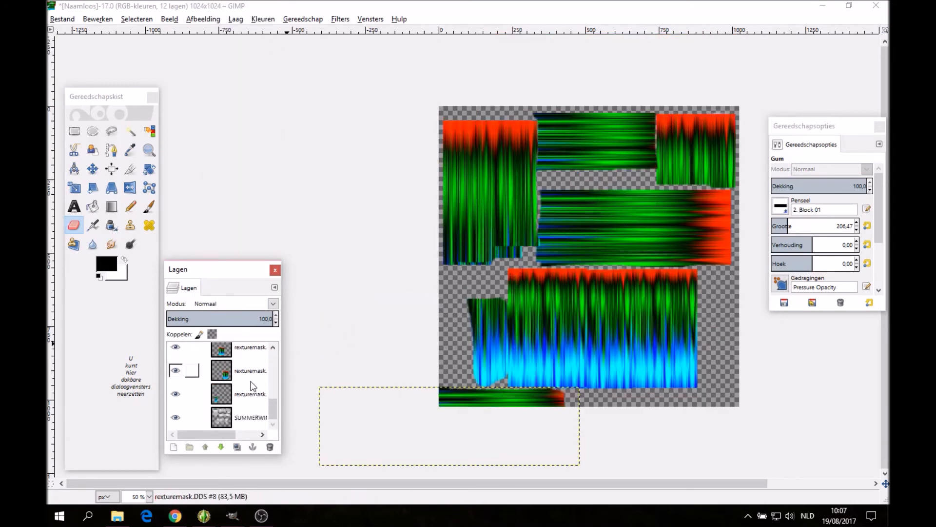
pyautogui.scroll(3, 252, 386)
pyautogui.scroll(1, 229, 382)
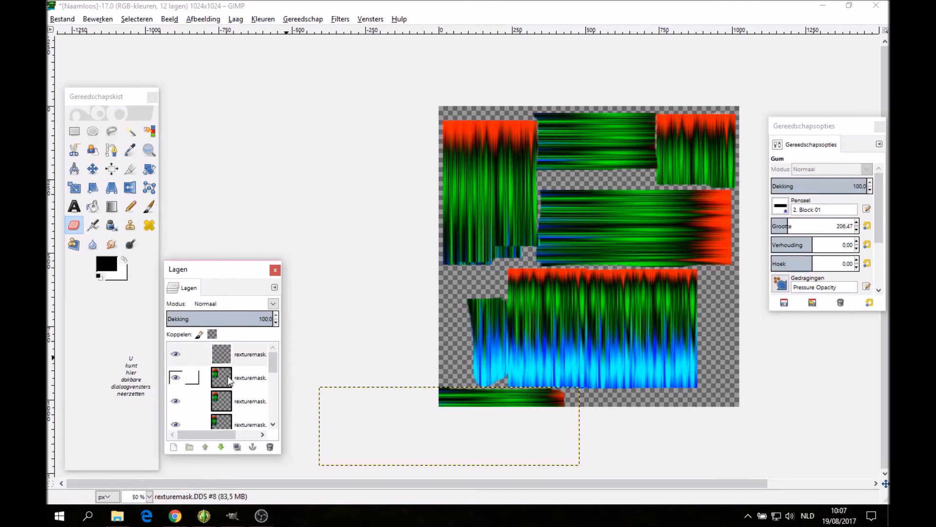
pyautogui.rightClick(242, 362)
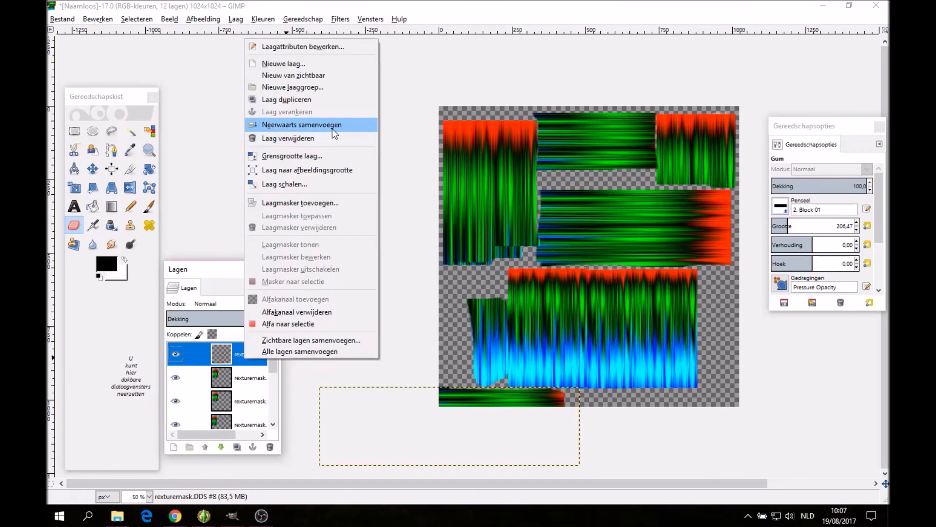
pyautogui.click(332, 128)
pyautogui.rightClick(257, 359)
pyautogui.click(332, 127)
pyautogui.rightClick(250, 367)
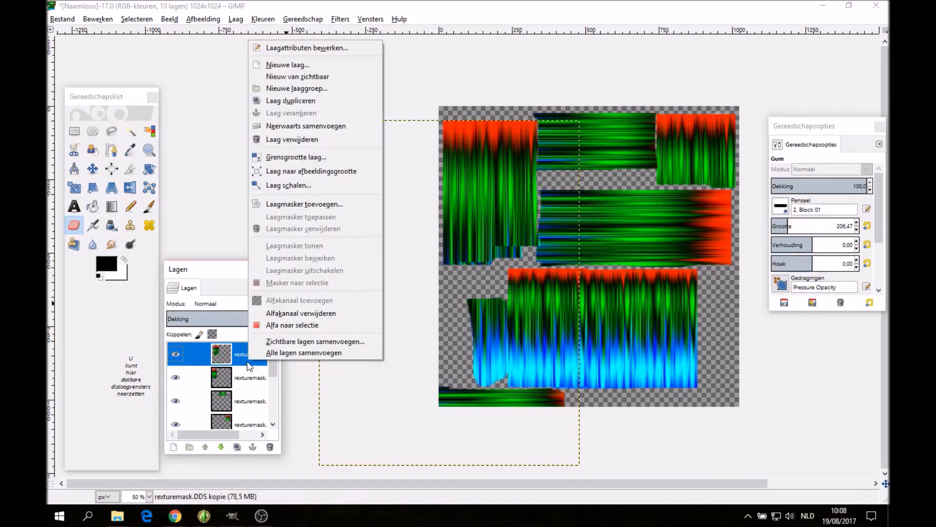
pyautogui.click(332, 127)
pyautogui.rightClick(253, 356)
pyautogui.click(342, 110)
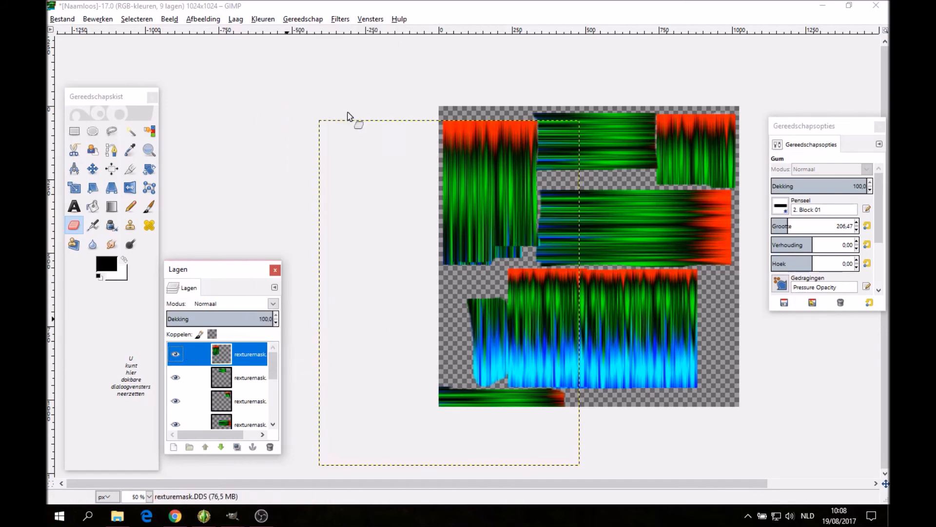
pyautogui.rightClick(250, 356)
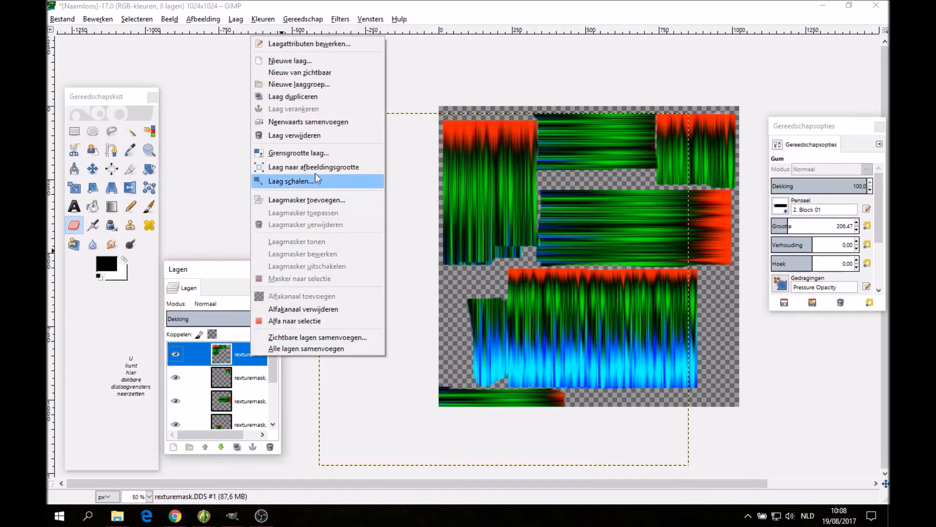
pyautogui.click(324, 122)
pyautogui.rightClick(238, 359)
pyautogui.click(322, 126)
pyautogui.rightClick(245, 360)
pyautogui.click(318, 136)
pyautogui.rightClick(246, 355)
pyautogui.click(312, 115)
pyautogui.rightClick(248, 352)
pyautogui.click(307, 115)
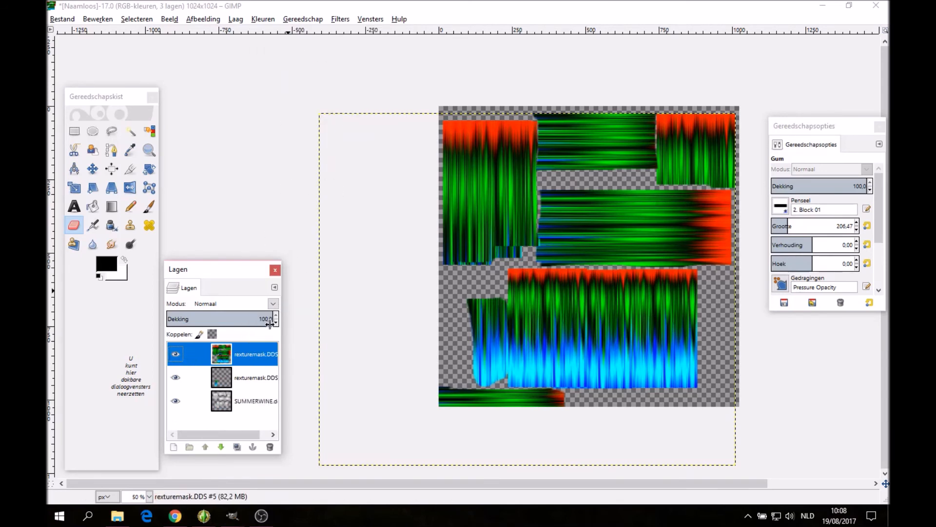
pyautogui.rightClick(256, 355)
pyautogui.click(333, 117)
# Fit the merged mask layer to the image size and hide the SUMMERWINE layer.
pyautogui.rightClick(256, 348)
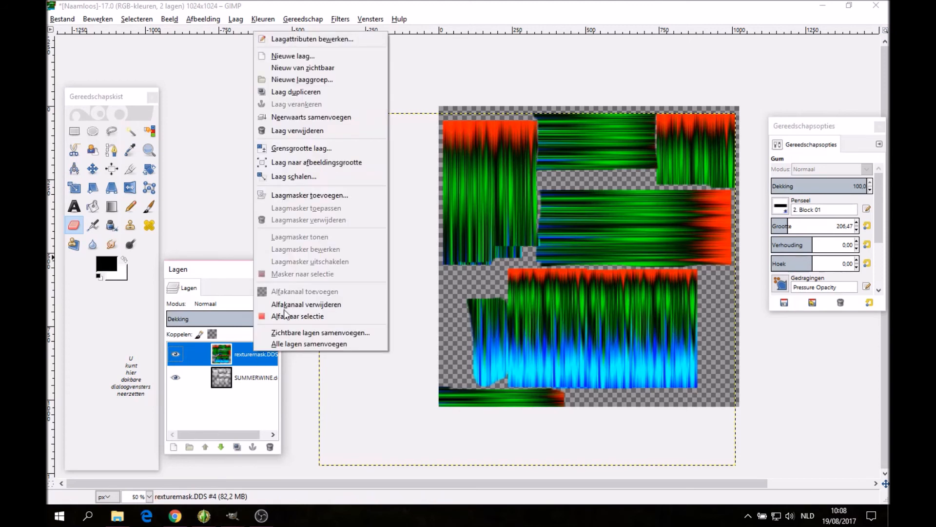
pyautogui.click(355, 164)
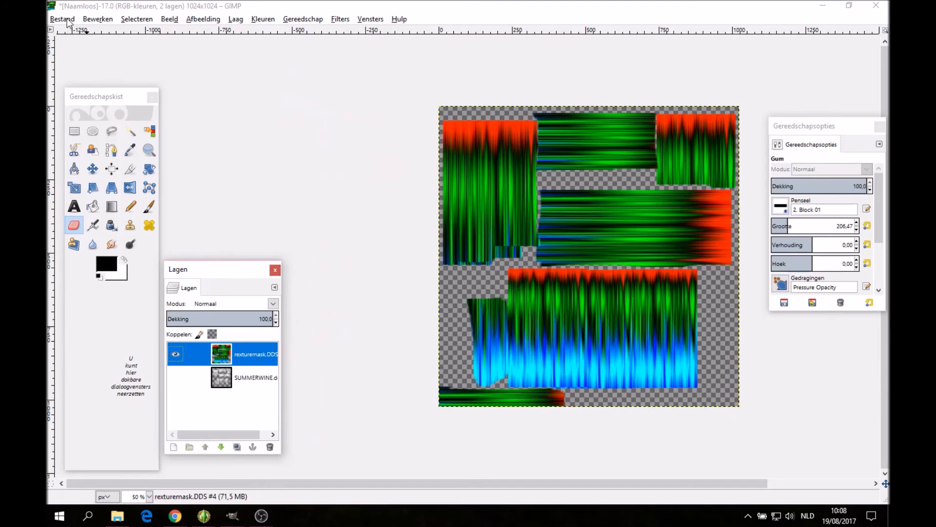
# Export the mask to the ts4conversion folder as SUMMERWINEmask.dds with BC3 / DXT5 compression and no mipmaps.
pyautogui.click(67, 21)
pyautogui.click(95, 176)
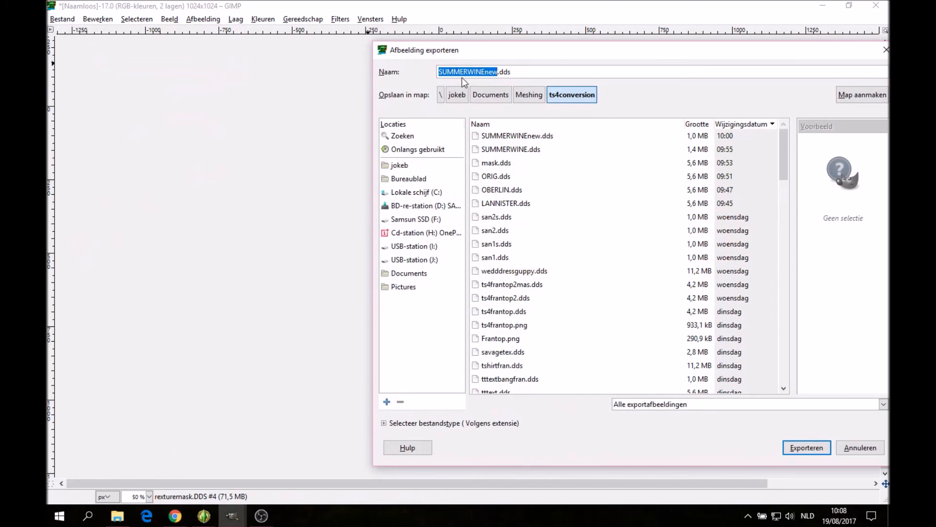
pyautogui.click(489, 74)
pyautogui.press('BackSpace')
pyautogui.write('mask')
pyautogui.press('Return')
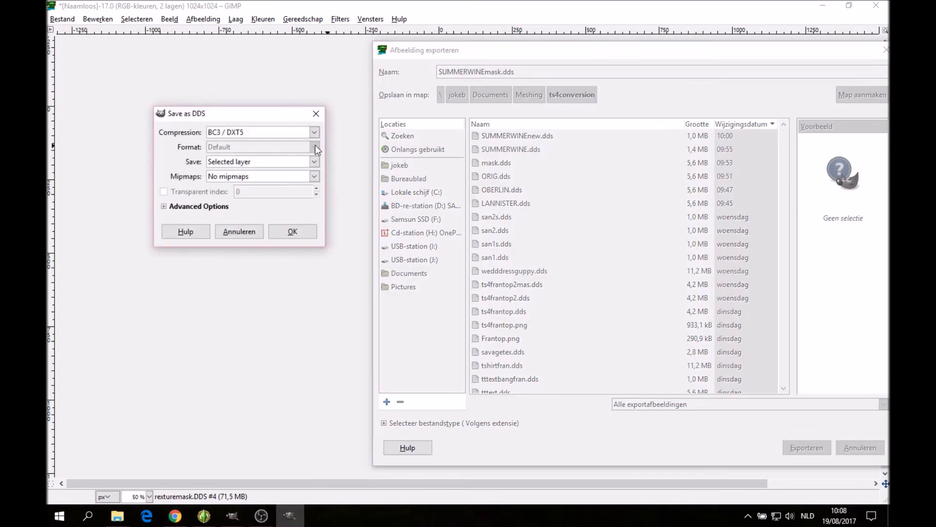
pyautogui.click(288, 227)
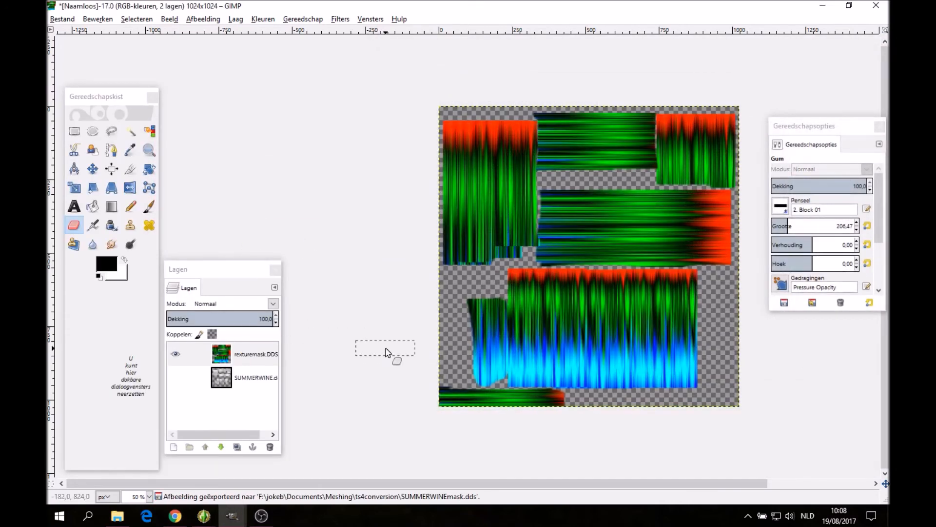
# Switch to the Summerwine package in s3pe and replace the first _IMG resource with SUMMERWINEnew.dds.
pyautogui.moveTo(204, 516)
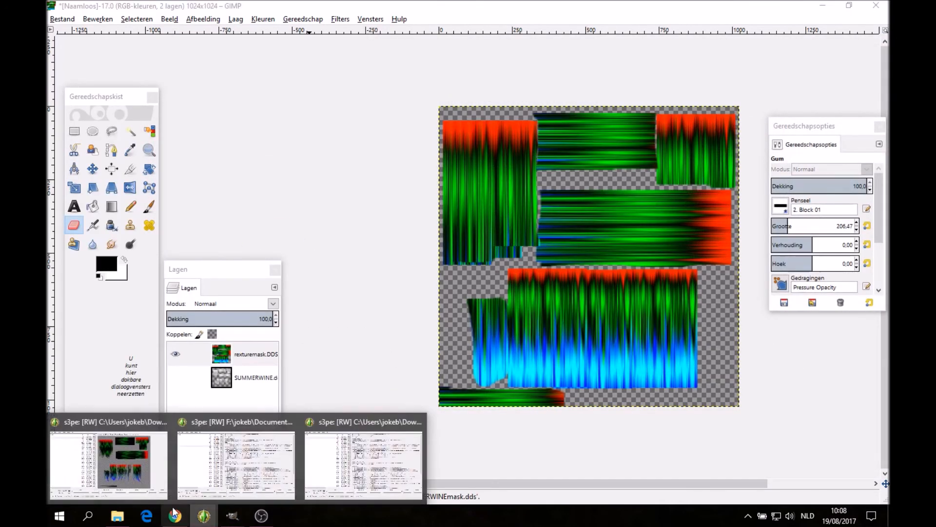
pyautogui.click(110, 464)
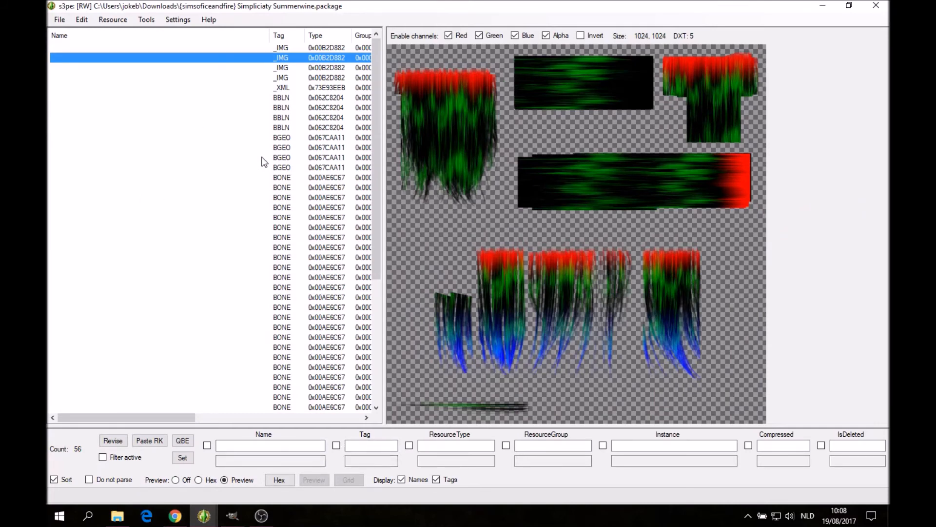
pyautogui.click(292, 49)
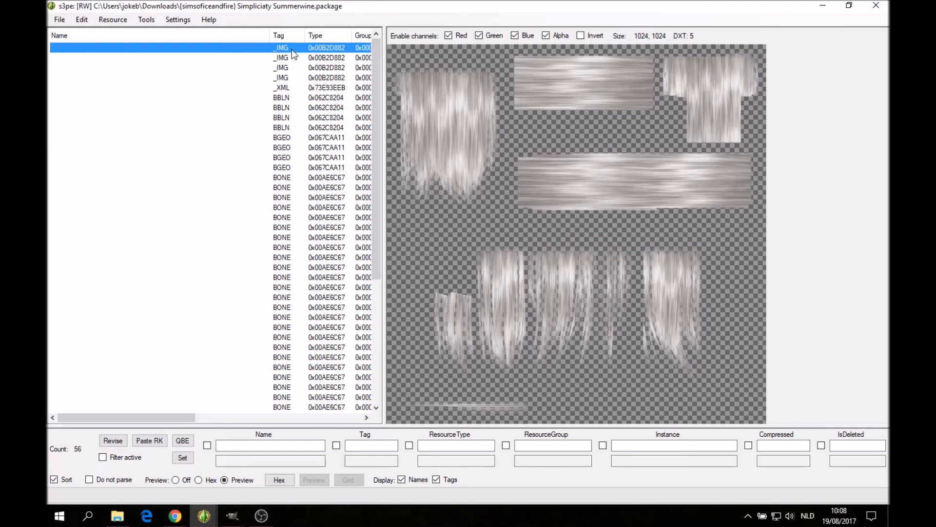
pyautogui.rightClick(284, 44)
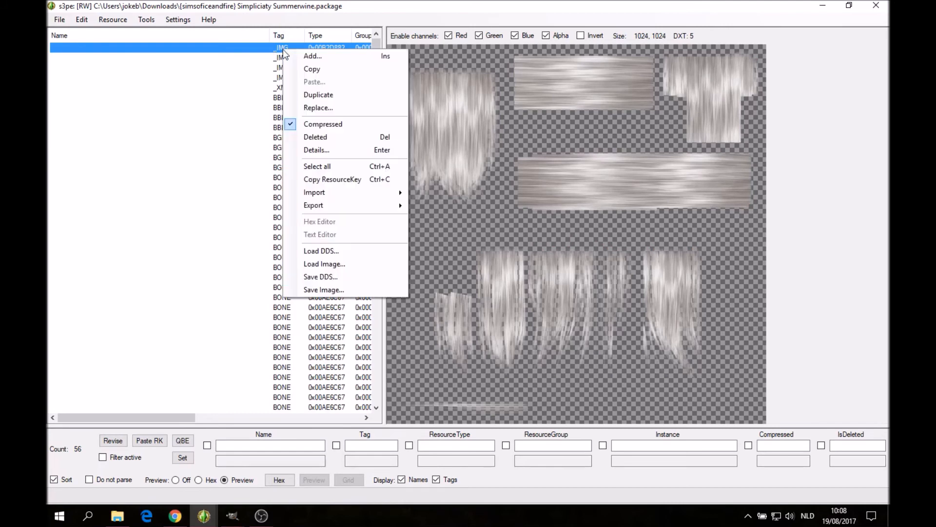
pyautogui.click(318, 106)
pyautogui.doubleClick(249, 122)
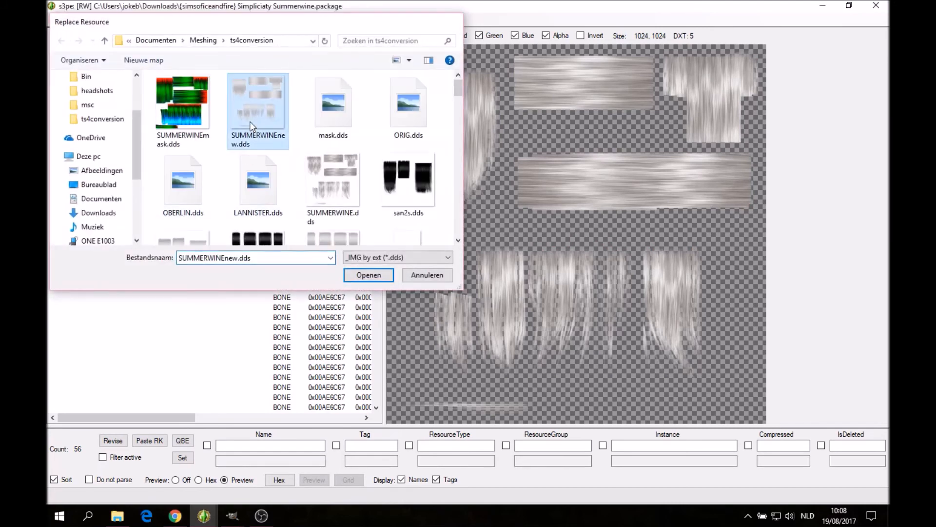
# Replace the second _IMG resource with SUMMERWINEmask.dds and save the Summerwine package.
pyautogui.click(287, 59)
pyautogui.rightClick(288, 58)
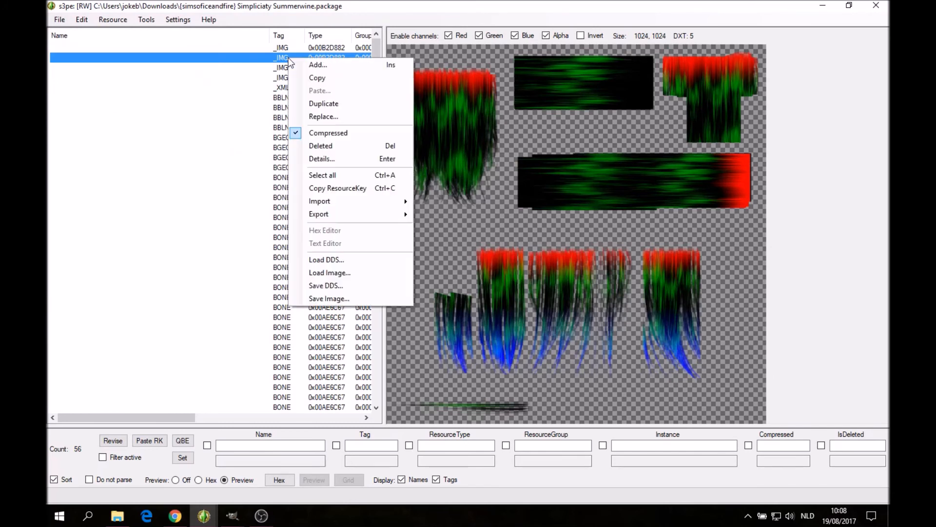
pyautogui.click(330, 119)
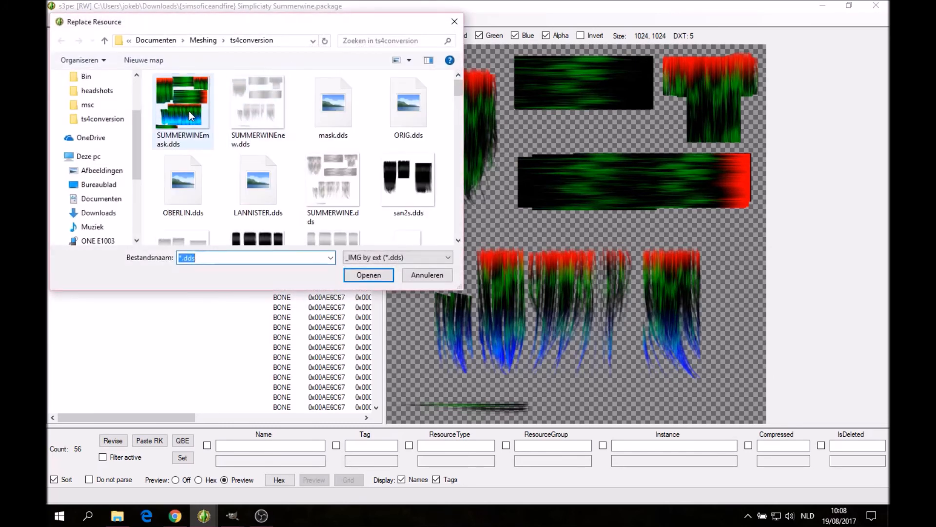
pyautogui.doubleClick(189, 111)
pyautogui.scroll(-6, 349, 209)
pyautogui.scroll(6, 356, 226)
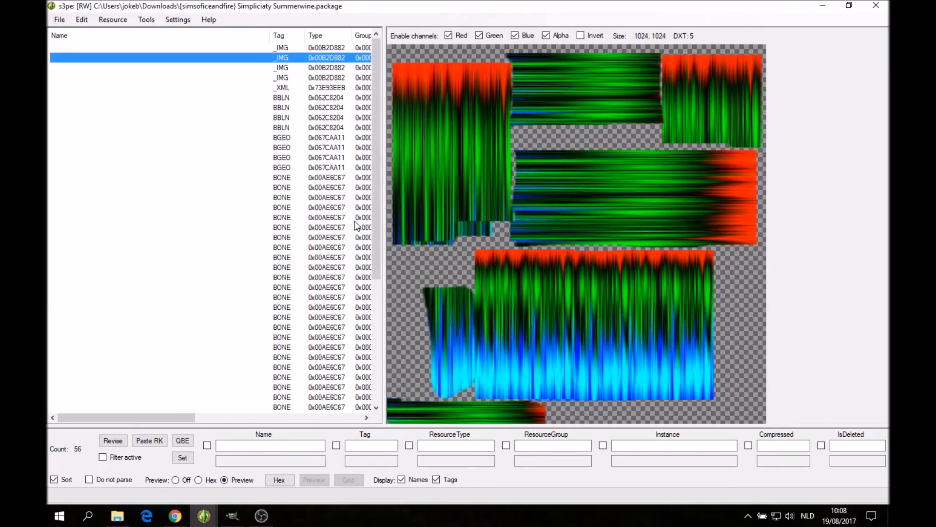
pyautogui.click(60, 20)
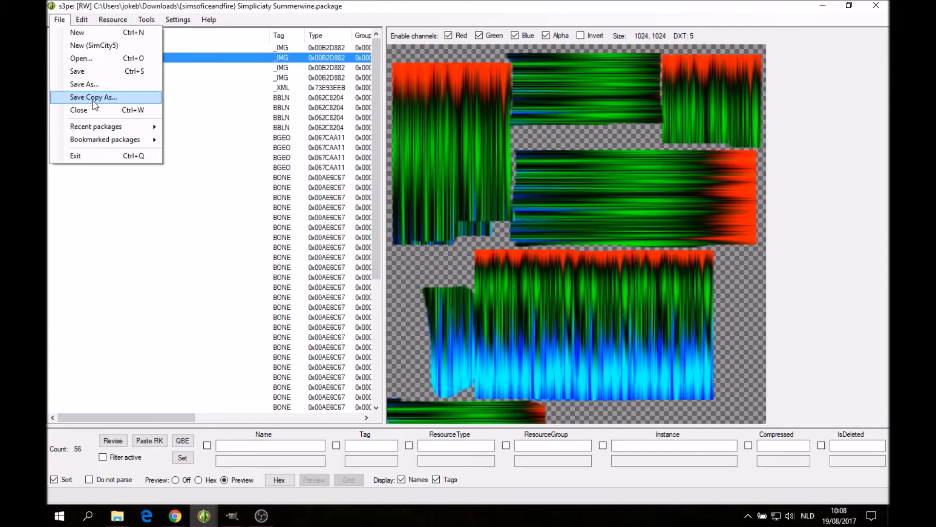
pyautogui.click(125, 71)
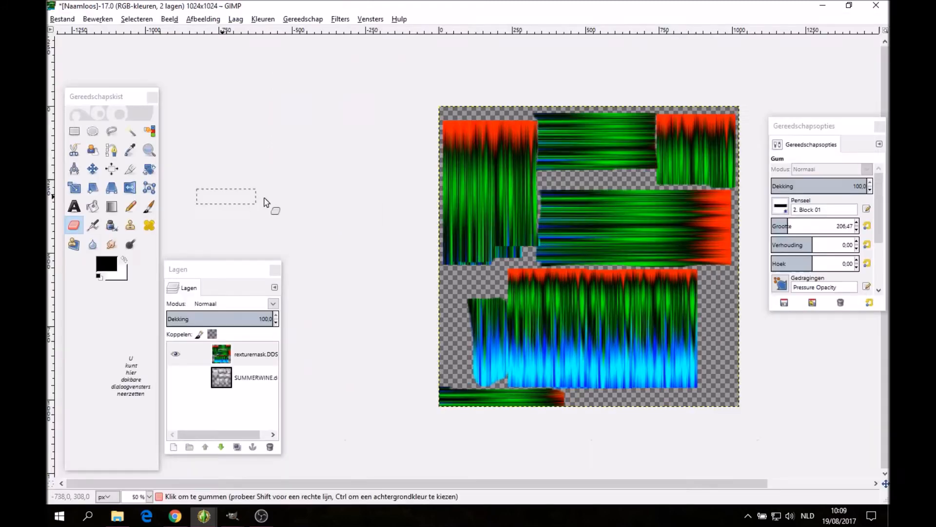
# Preview the package's THUM thumbnail and the hair texture in the first _IMG resource.
pyautogui.scroll(-3, 273, 204)
pyautogui.click(294, 337)
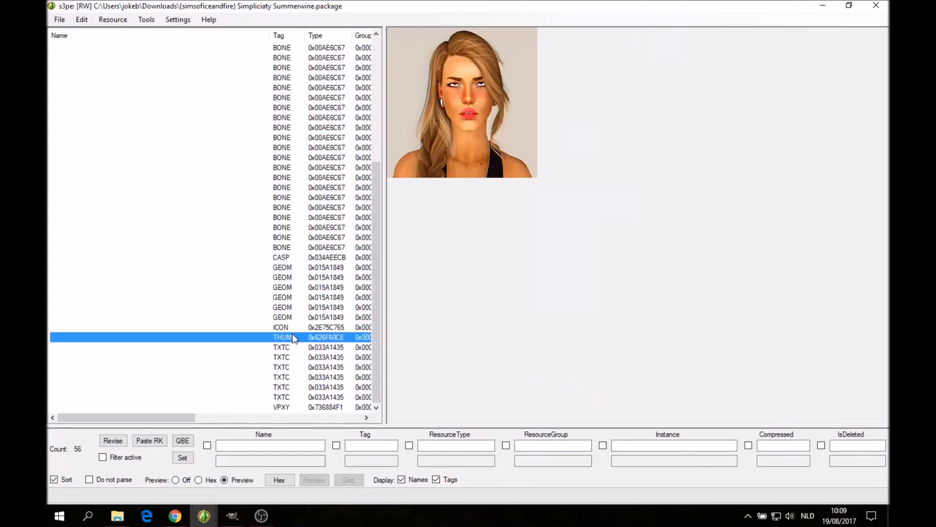
pyautogui.scroll(5, 225, 257)
pyautogui.click(311, 48)
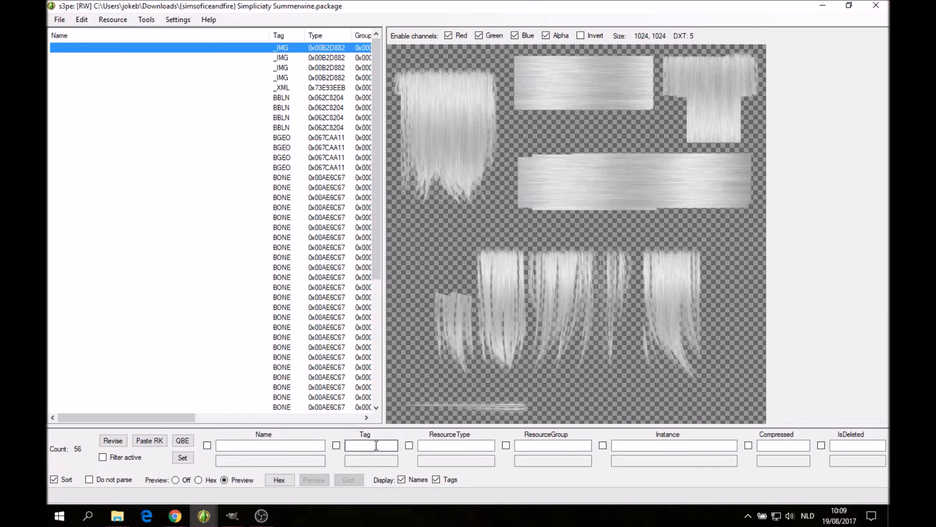
# Examine the retextured braided hair on the Sim in The Sims 3, close up, at full figure and from different angles.
pyautogui.moveTo(256, 524)
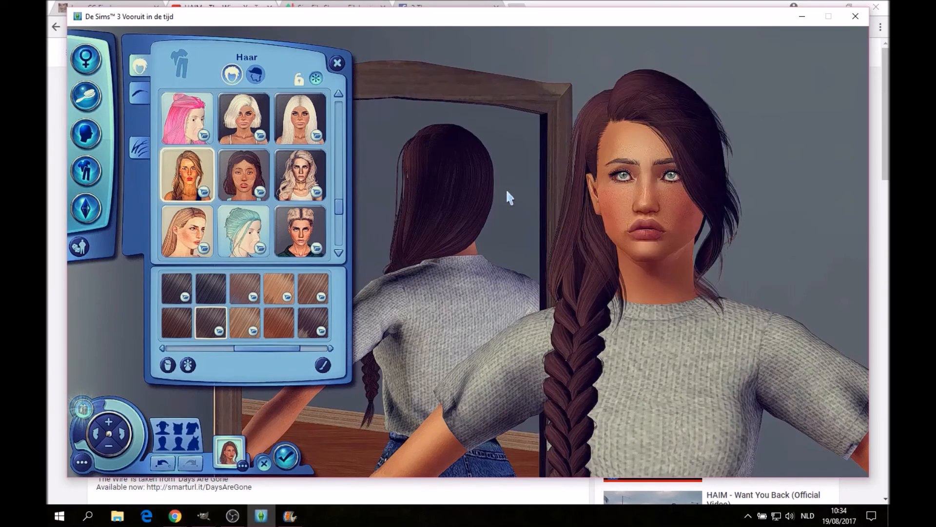
pyautogui.scroll(-5, 496, 195)
pyautogui.moveTo(555, 145); pyautogui.dragTo(485, 180)
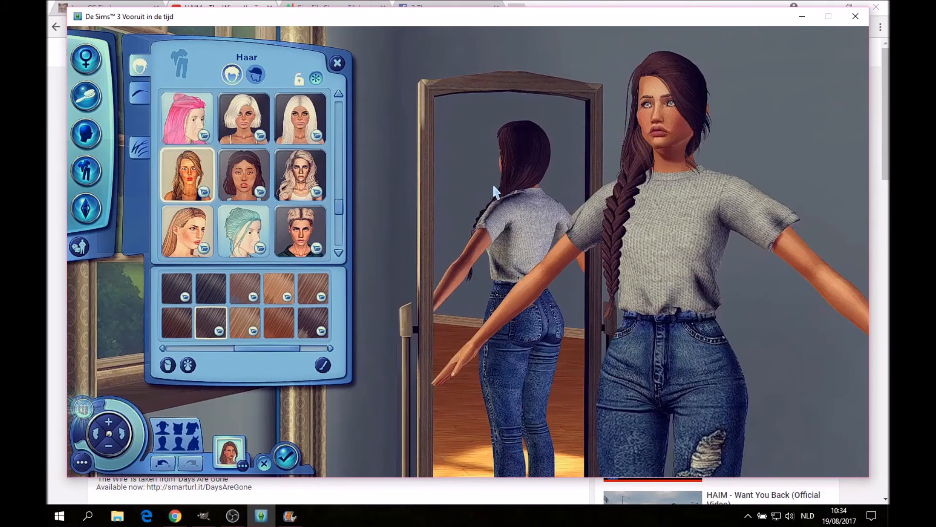
pyautogui.scroll(5, 507, 193)
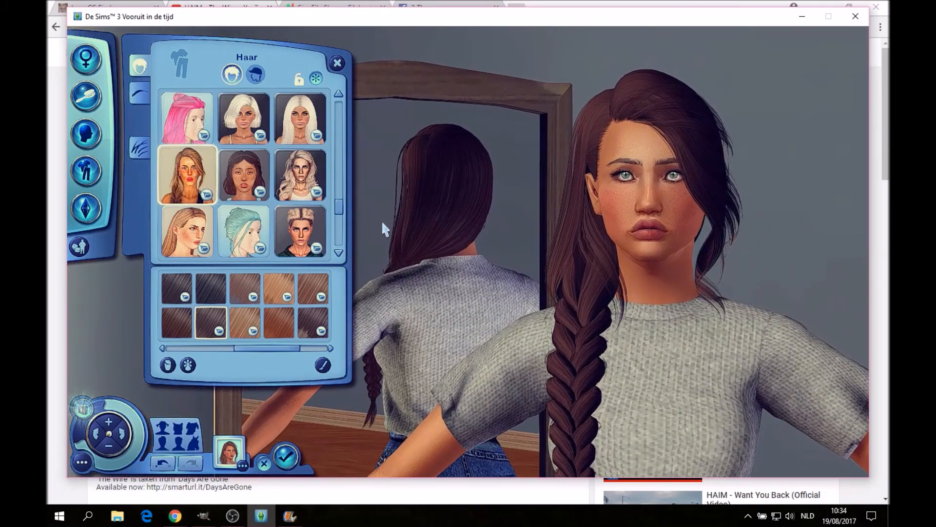
pyautogui.moveTo(439, 238); pyautogui.dragTo(431, 283)
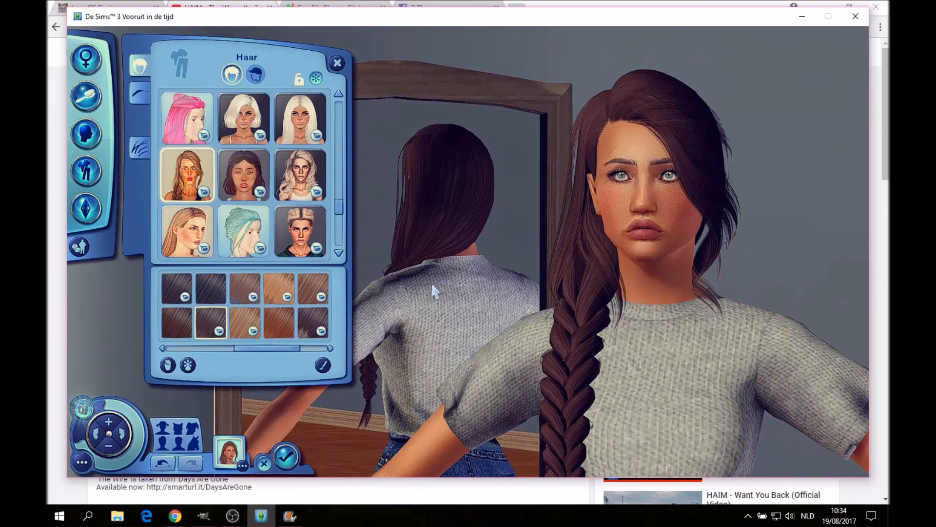
pyautogui.scroll(-5, 431, 282)
pyautogui.moveTo(483, 191); pyautogui.dragTo(554, 223)
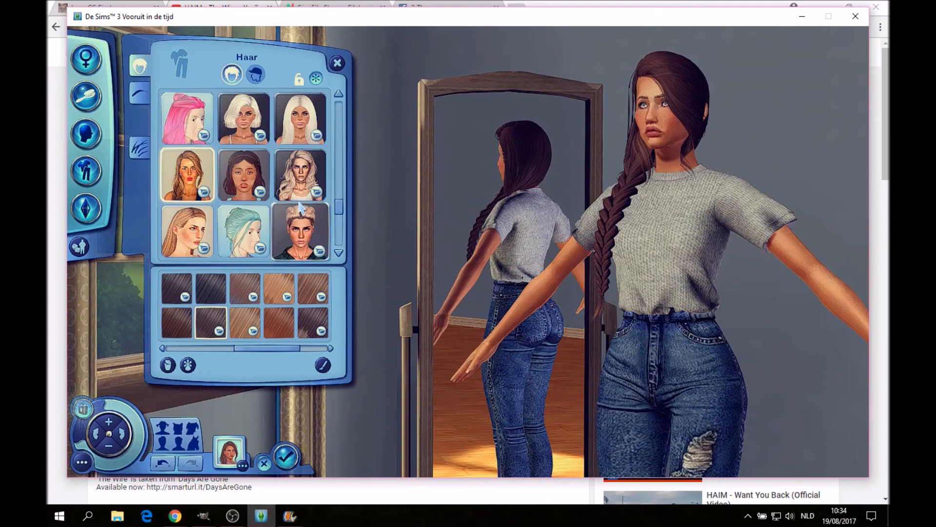
# Put a different long wavy hairstyle from the hair catalog on the Sim and examine it close up.
pyautogui.scroll(-1, 305, 185)
pyautogui.scroll(-5, 305, 185)
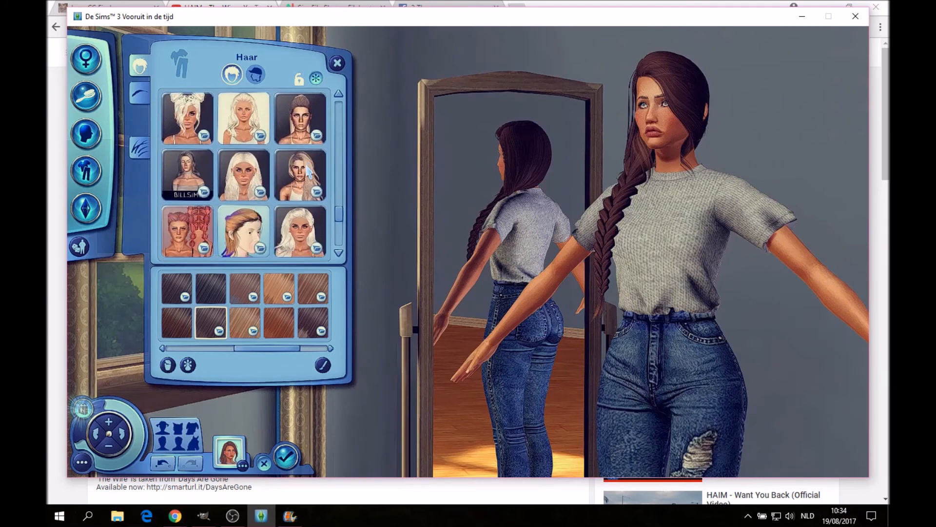
pyautogui.scroll(-4, 308, 172)
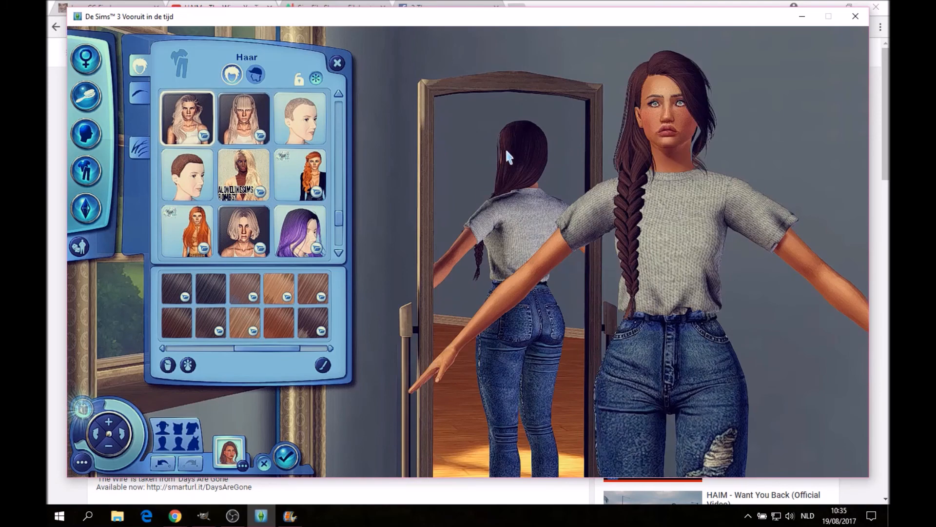
pyautogui.scroll(3, 662, 213)
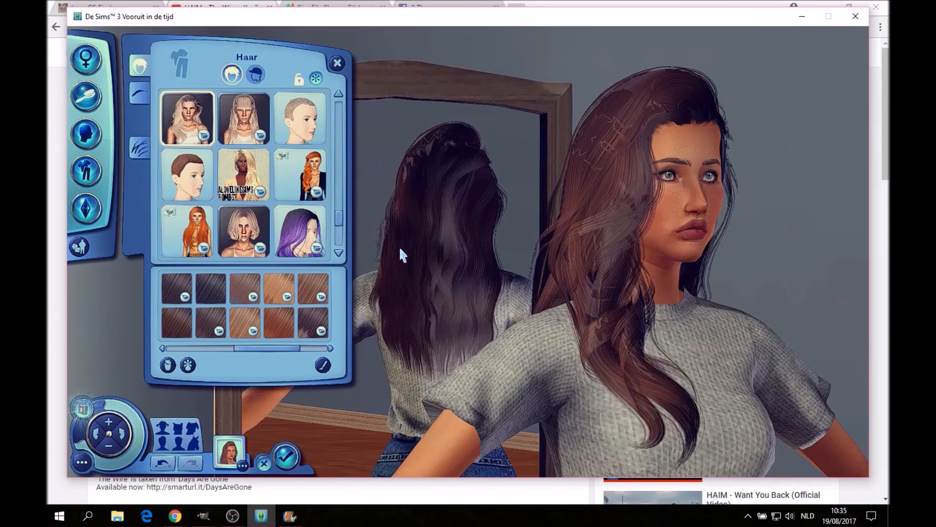
# Switch to File Explorer and open the Documents > Electronic Arts > De Sims 3 > Mods > Packages > TOSort folder.
pyautogui.click(118, 516)
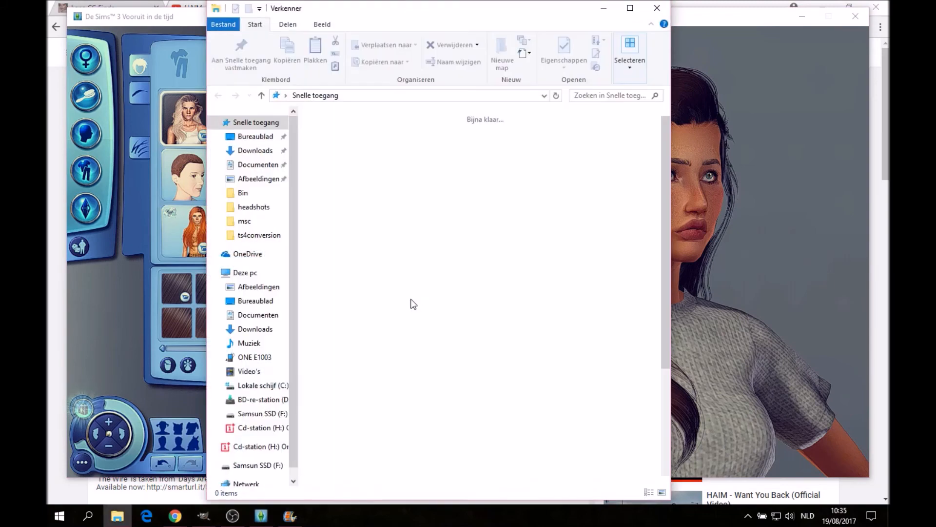
pyautogui.click(258, 164)
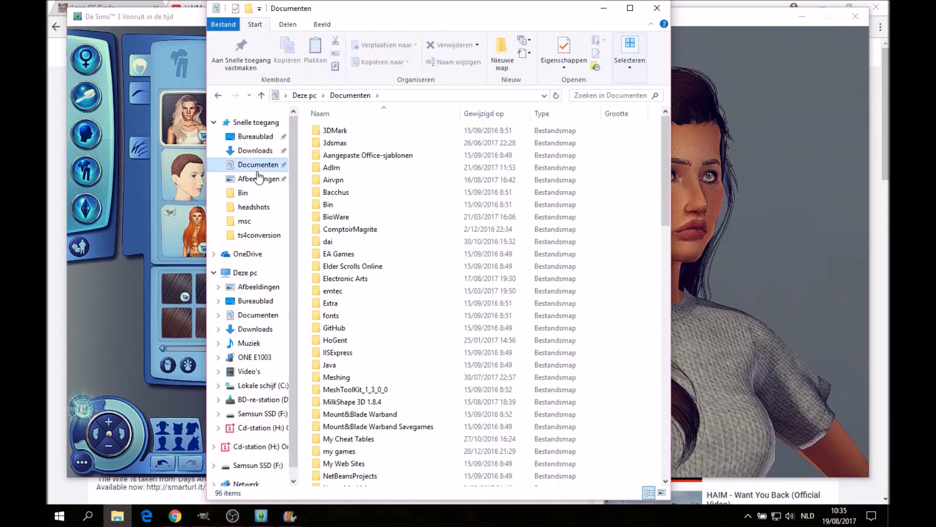
pyautogui.doubleClick(341, 279)
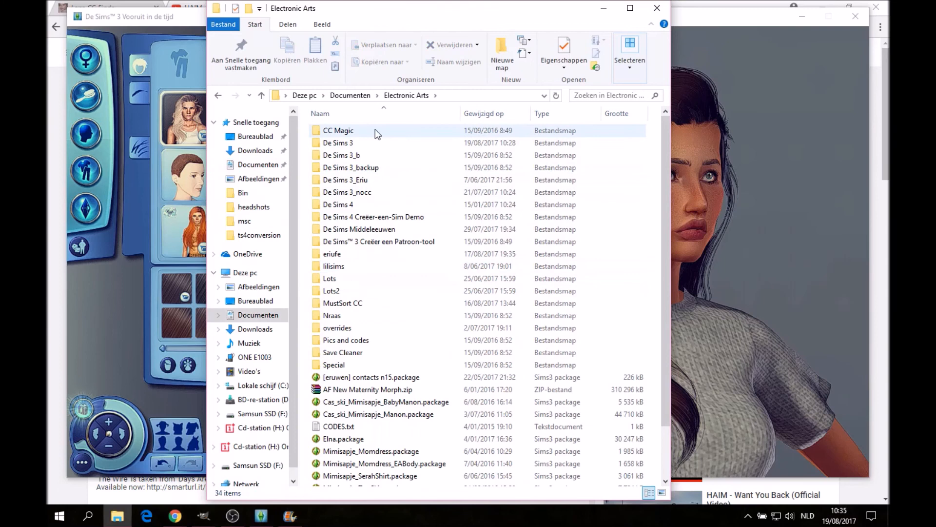
pyautogui.doubleClick(364, 142)
pyautogui.doubleClick(346, 279)
pyautogui.click(347, 153)
pyautogui.doubleClick(347, 153)
pyautogui.doubleClick(350, 280)
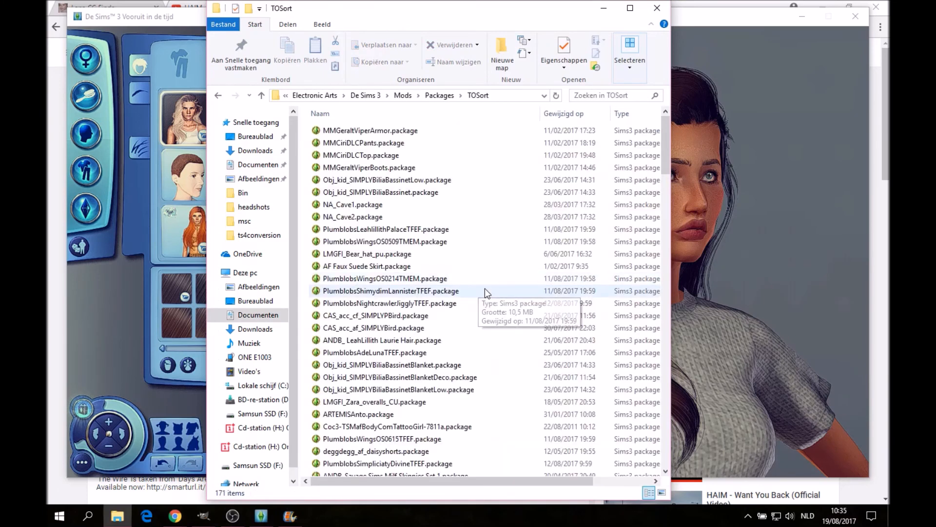
# Find IfcaSimsWingsSimsOS0214.package in the TOSort folder and open it in s3pe.
pyautogui.scroll(-3, 485, 291)
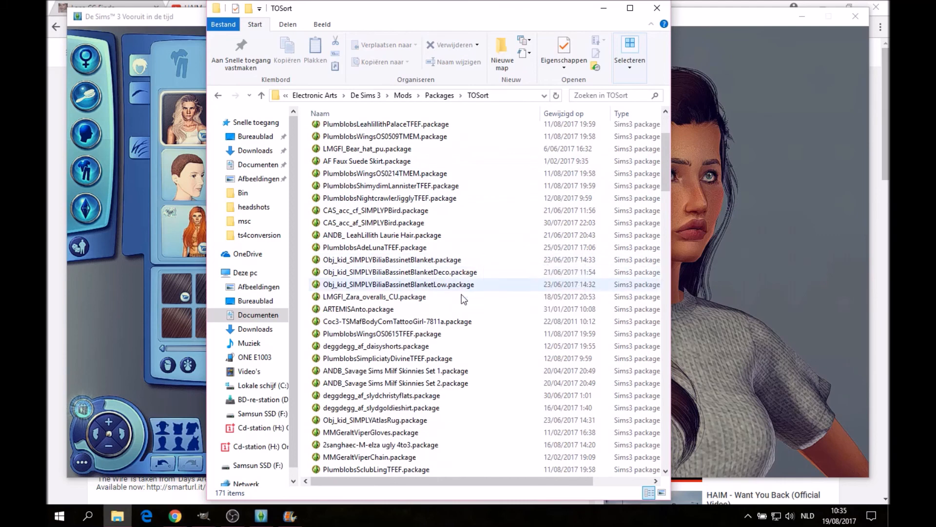
pyautogui.scroll(-2, 447, 361)
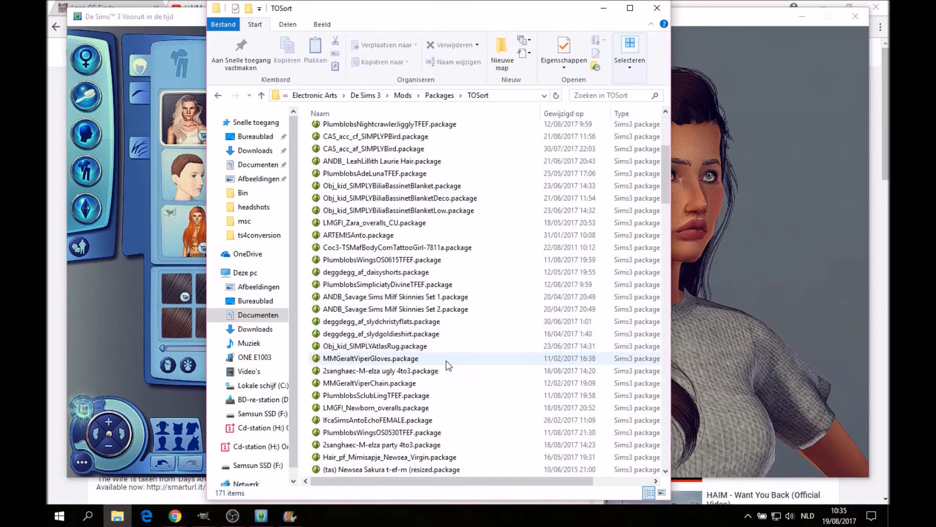
pyautogui.scroll(-5, 449, 413)
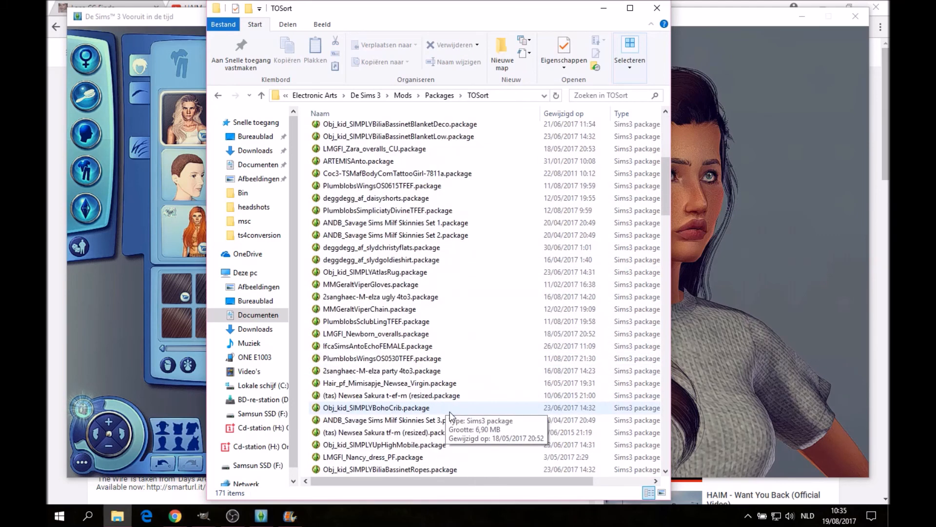
pyautogui.scroll(-6, 450, 411)
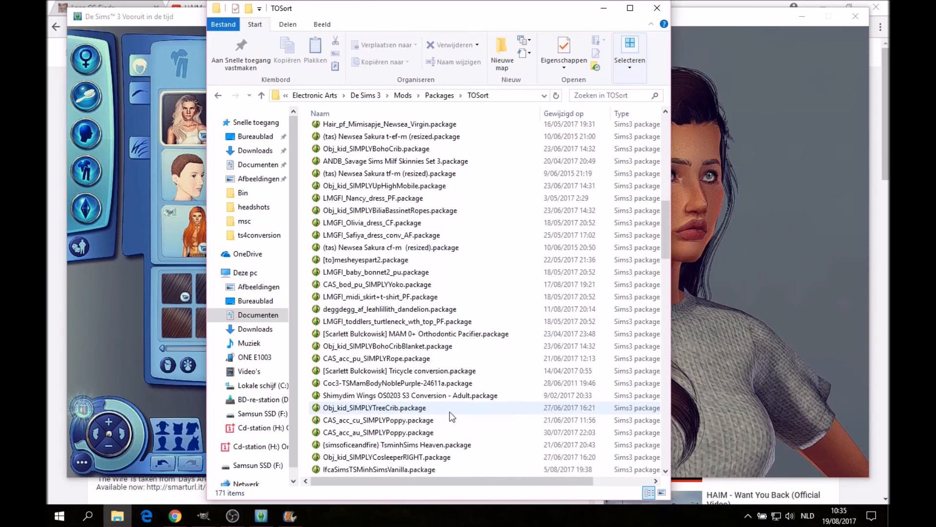
pyautogui.scroll(-1, 501, 422)
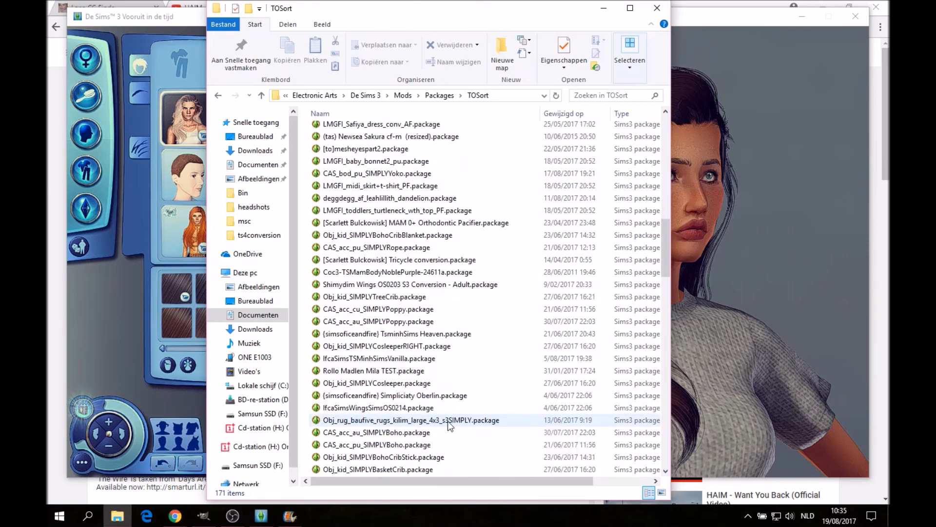
pyautogui.click(418, 408)
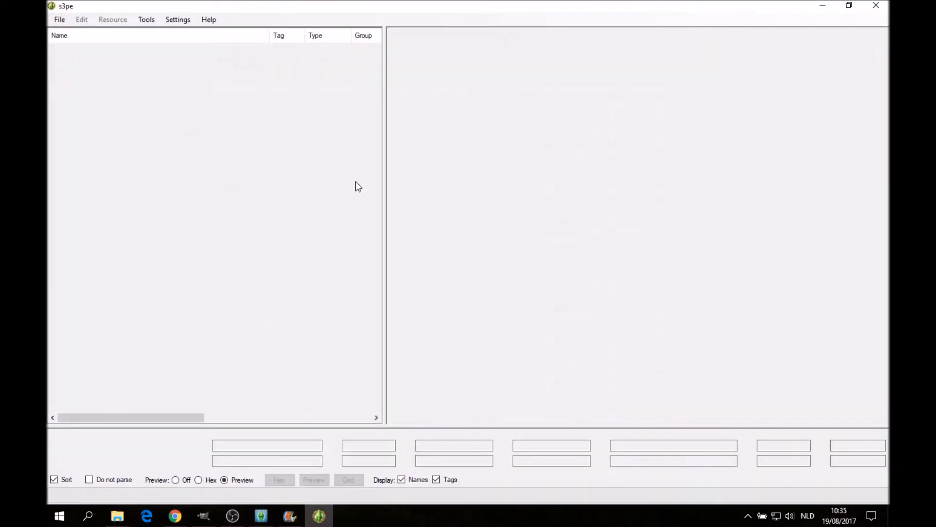
# Preview the third and fourth _IMG resources of the package and return to The Sims 3.
pyautogui.click(289, 76)
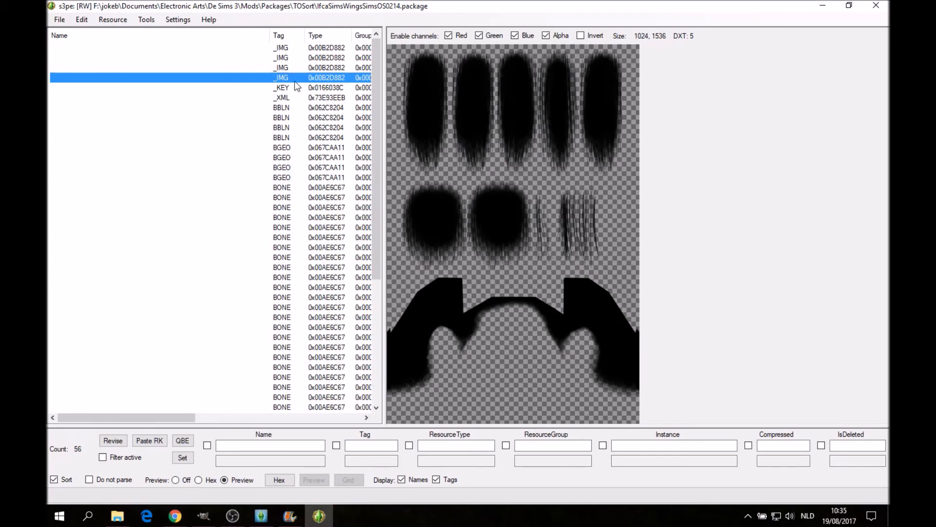
pyautogui.click(292, 68)
pyautogui.click(295, 78)
pyautogui.click(733, 280)
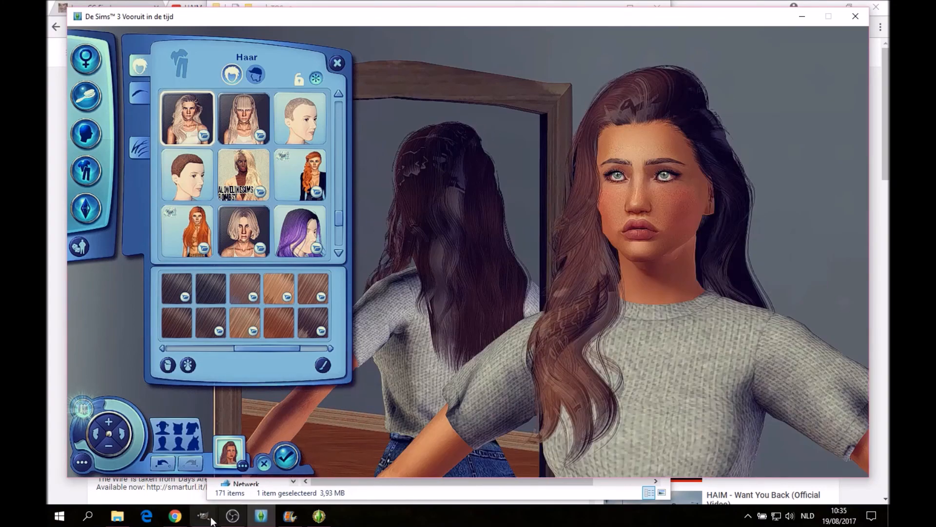
# Switch to the GIMP image with the Summerwine texture and color mask, and hide the color mask layer.
pyautogui.moveTo(203, 524)
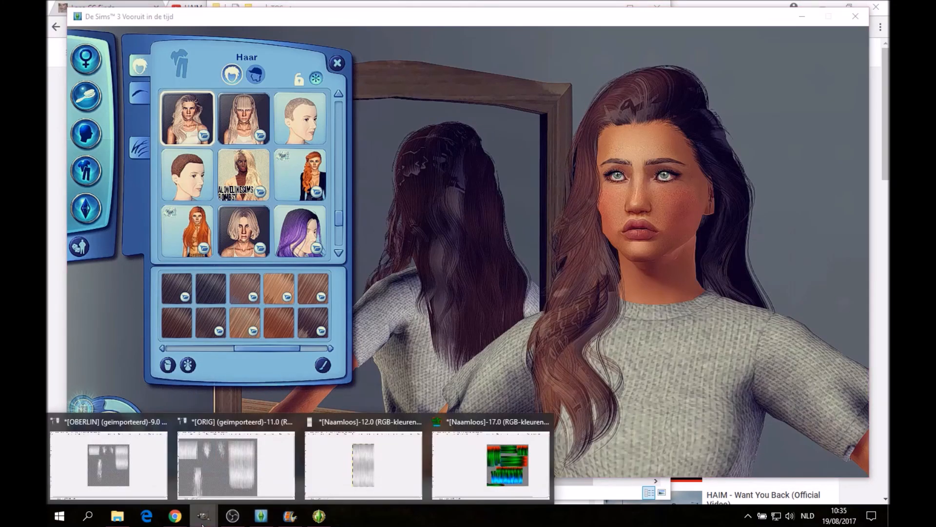
pyautogui.click(191, 479)
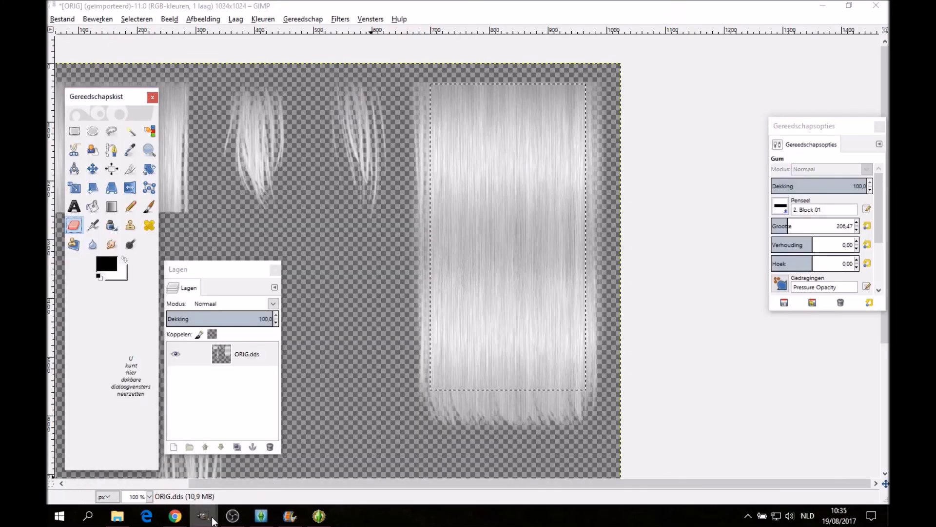
pyautogui.moveTo(203, 516)
pyautogui.click(456, 467)
pyautogui.click(180, 358)
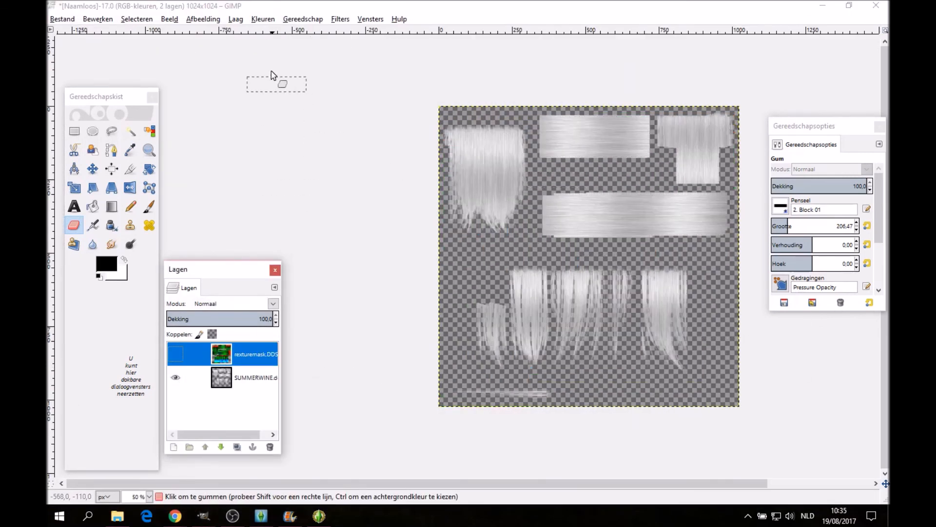
pyautogui.click(263, 20)
pyautogui.click(303, 74)
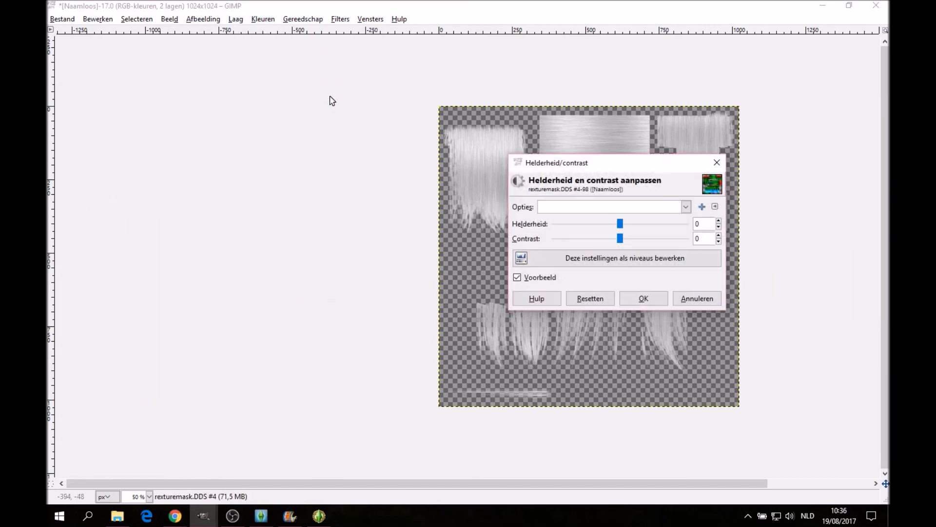
pyautogui.moveTo(592, 170); pyautogui.dragTo(290, 152)
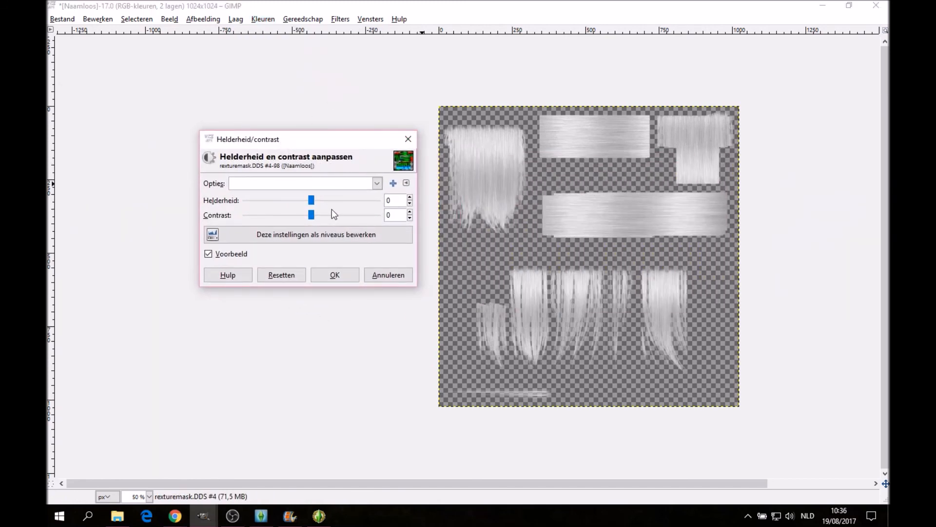
pyautogui.moveTo(308, 199); pyautogui.dragTo(244, 200)
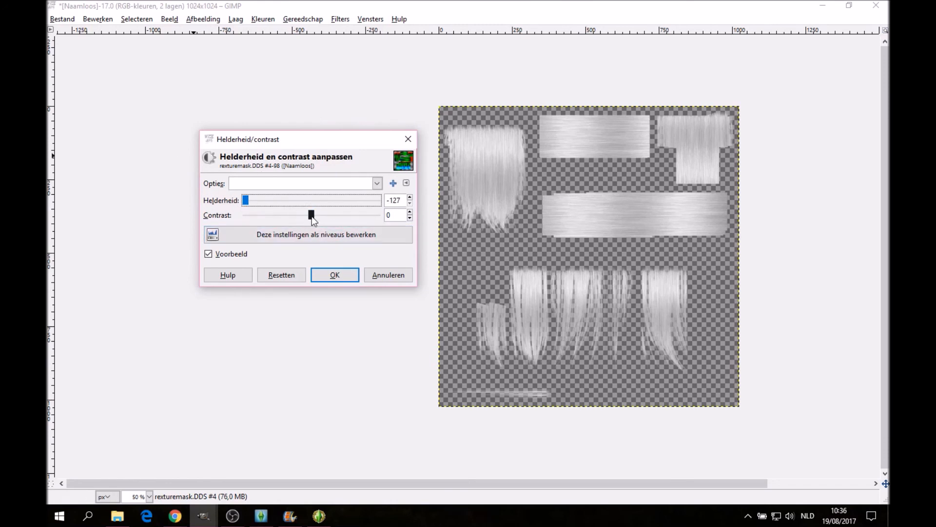
pyautogui.moveTo(348, 215); pyautogui.dragTo(380, 215)
pyautogui.click(391, 275)
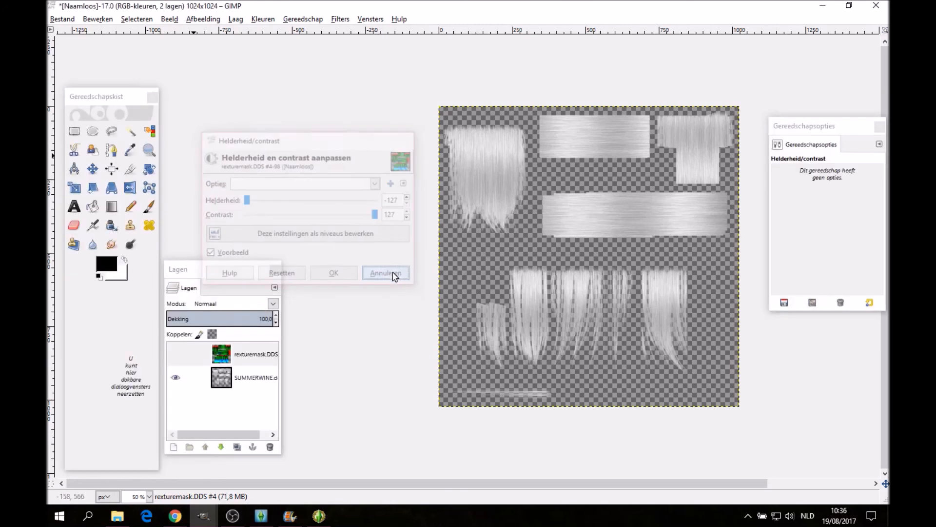
# Darken the SUMMERWINE.dds layer with Brightness-Contrast, setting brightness to -127 and contrast to about 98.
pyautogui.click(270, 378)
pyautogui.click(264, 20)
pyautogui.click(304, 76)
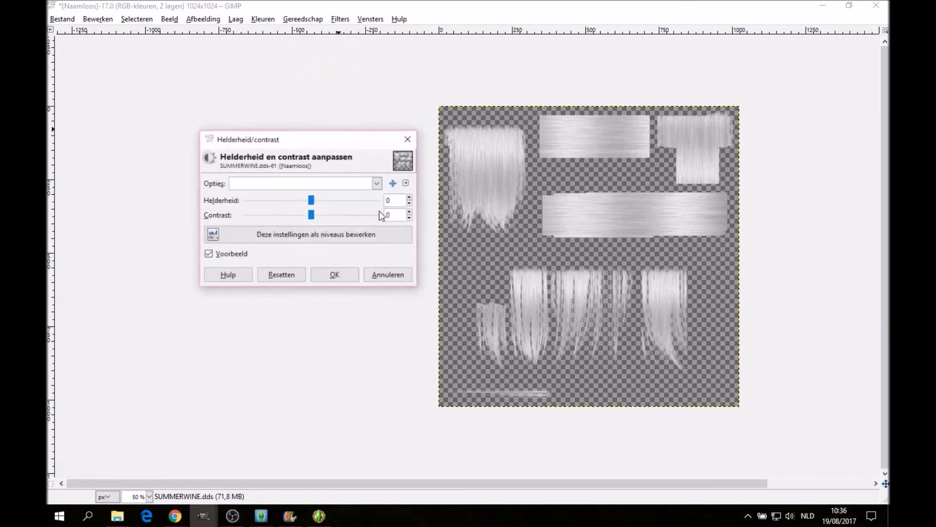
pyautogui.moveTo(313, 200); pyautogui.dragTo(222, 209)
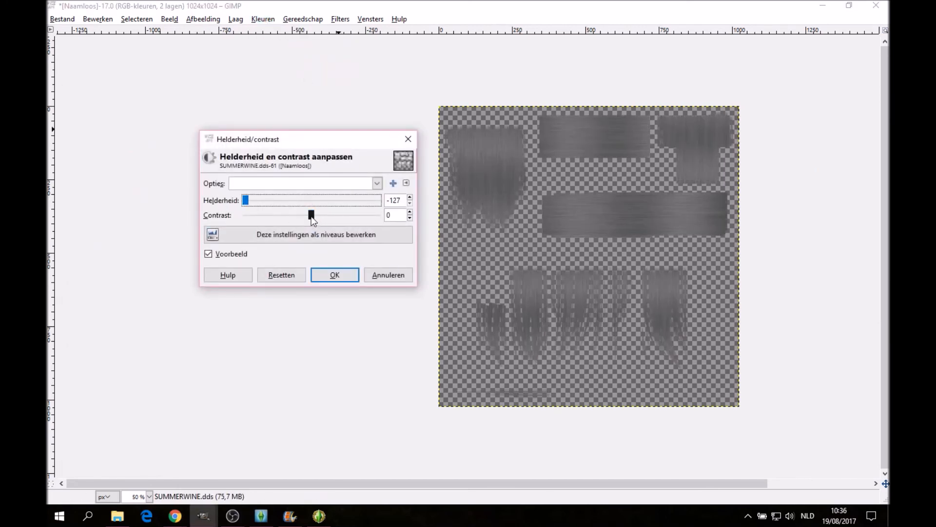
pyautogui.moveTo(309, 216); pyautogui.dragTo(362, 226)
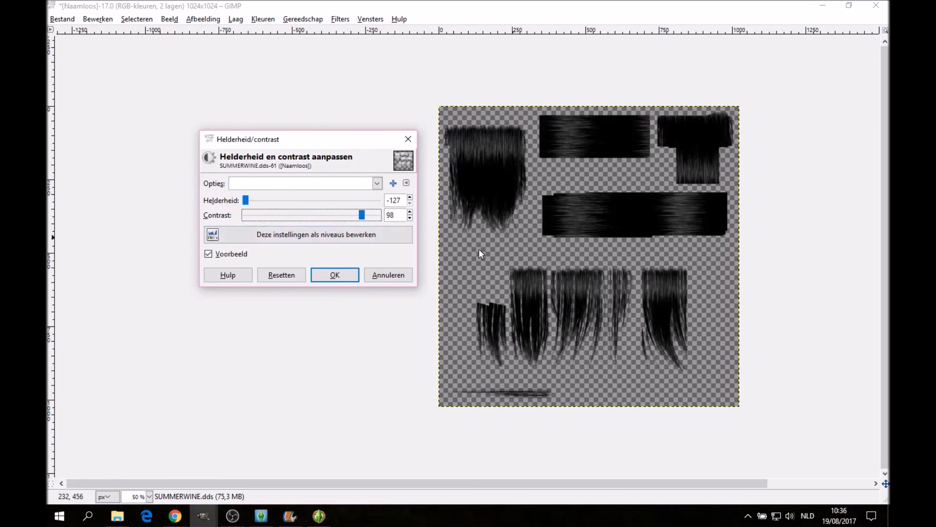
pyautogui.moveTo(366, 213)
pyautogui.mouseDown()
pyautogui.moveTo(376, 215)
pyautogui.moveTo(366, 216)
pyautogui.mouseUp()
pyautogui.click(335, 274)
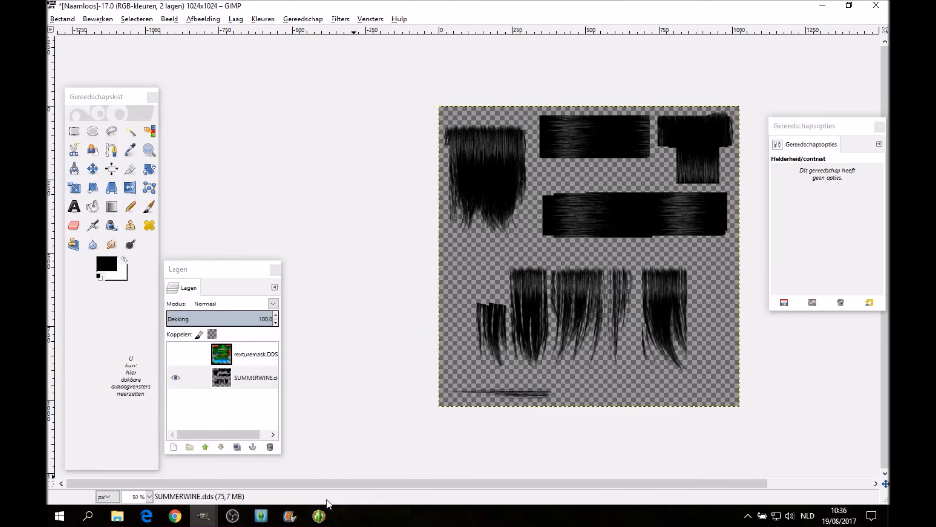
# Look at the package's black hair texture in s3pe, and browse the hair catalog in The Sims 3 for another hairstyle.
pyautogui.click(322, 516)
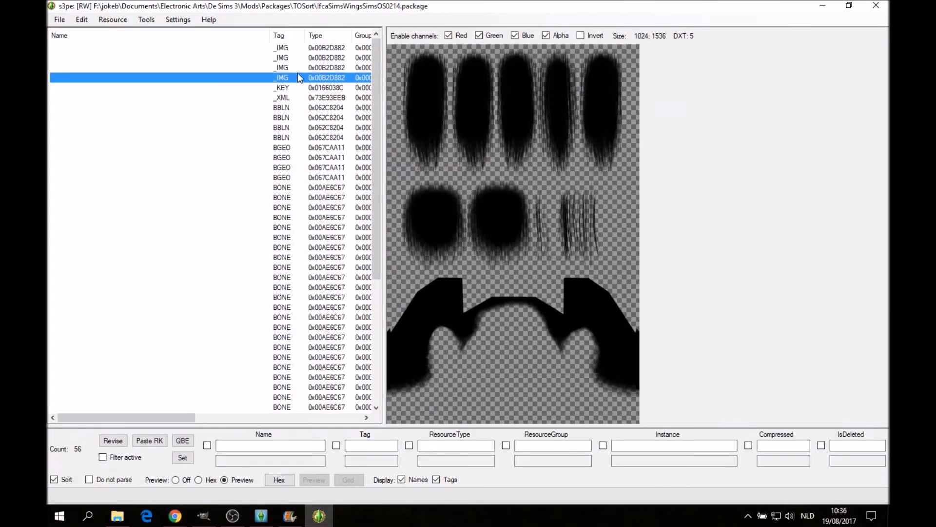
pyautogui.click(264, 516)
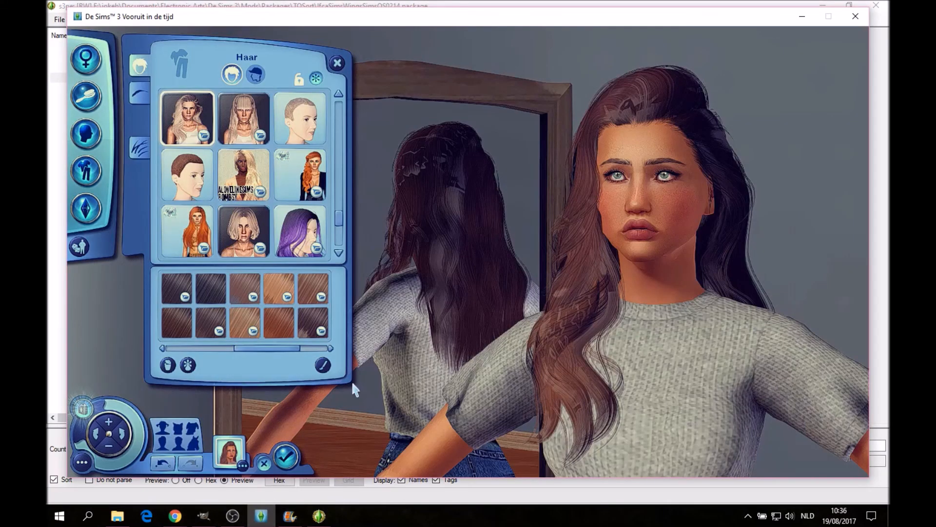
pyautogui.scroll(5, 268, 180)
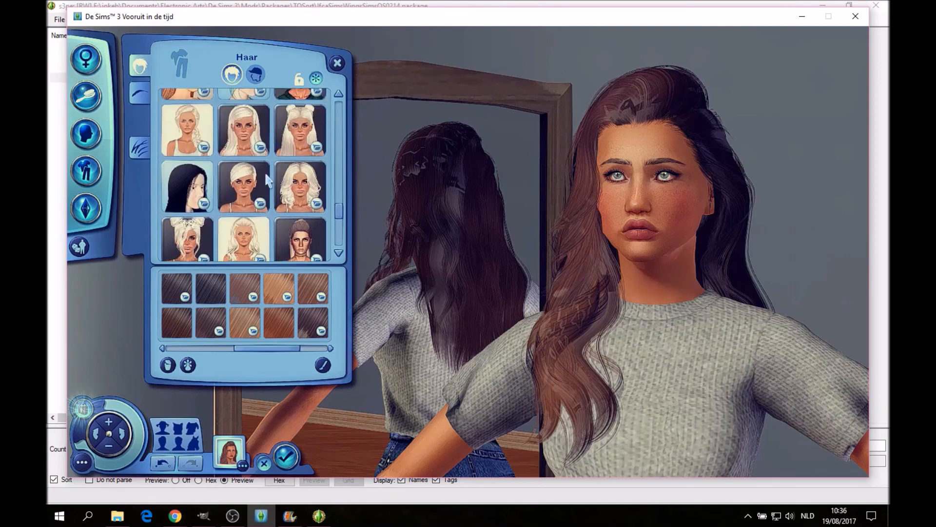
pyautogui.scroll(5, 268, 181)
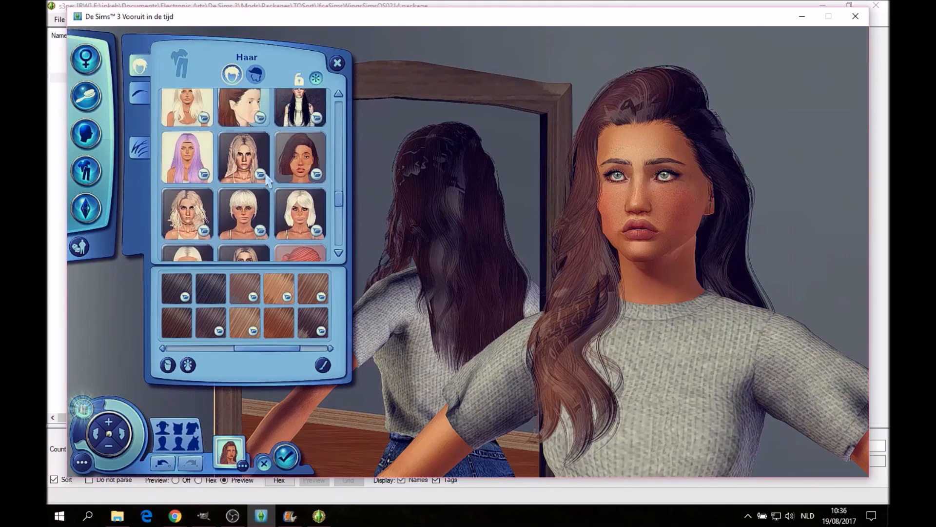
pyautogui.scroll(5, 266, 175)
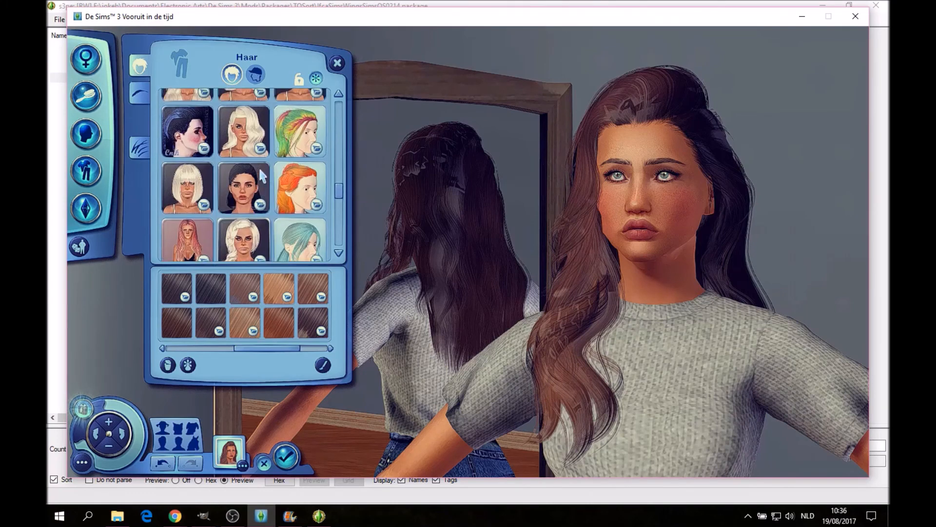
pyautogui.scroll(3, 262, 175)
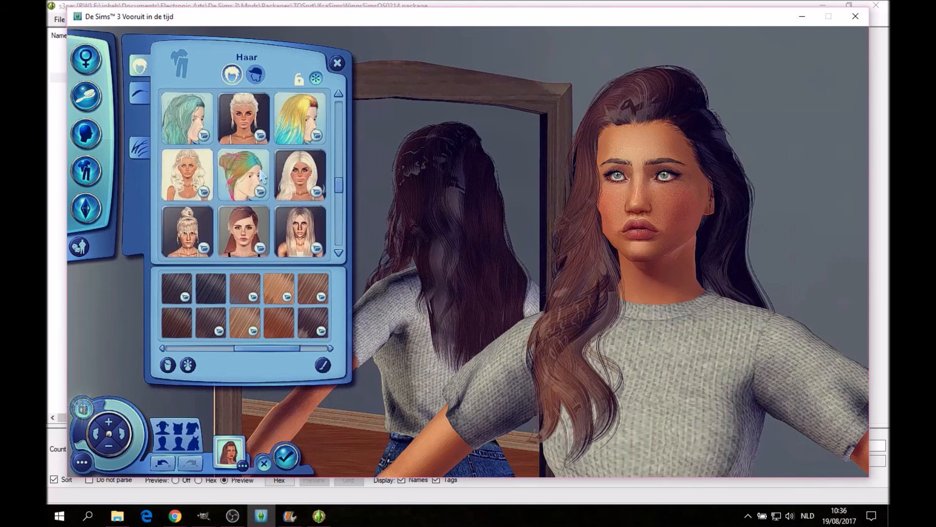
pyautogui.scroll(1, 262, 175)
pyautogui.scroll(5, 263, 175)
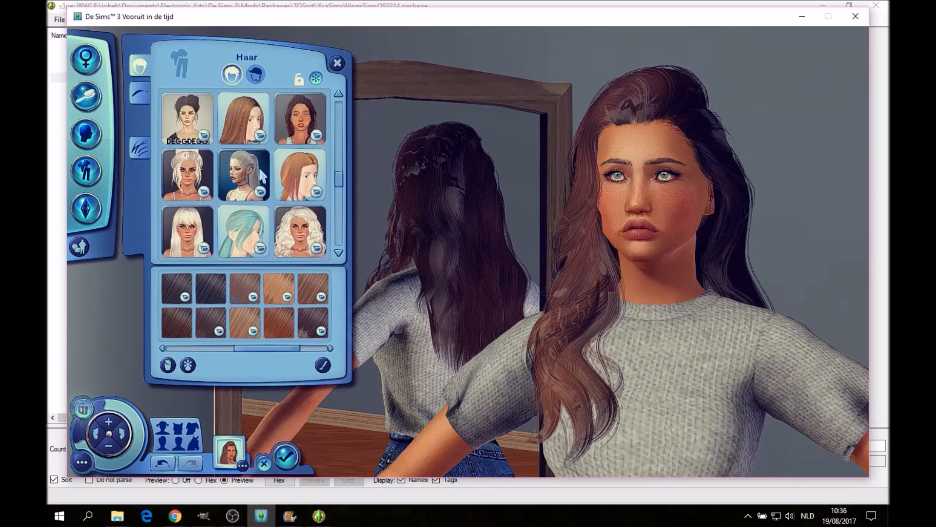
pyautogui.scroll(4, 262, 176)
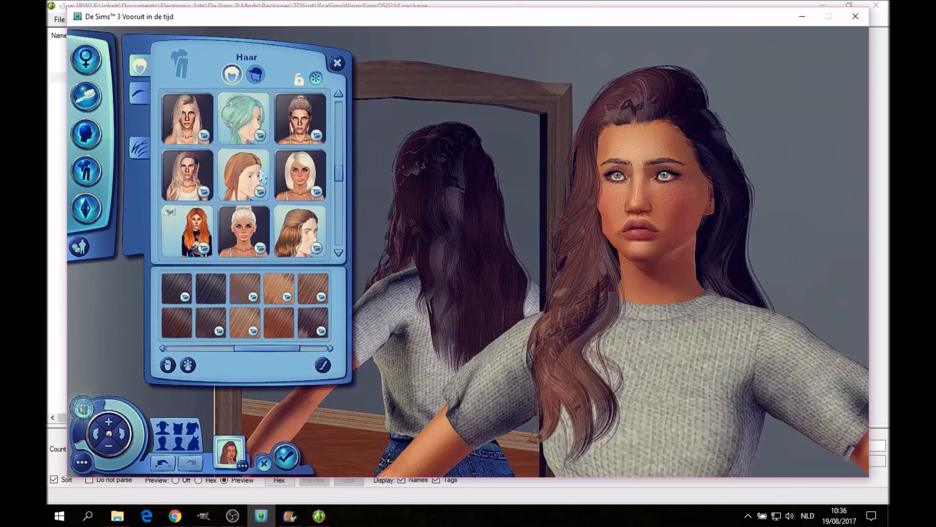
pyautogui.scroll(-4, 263, 173)
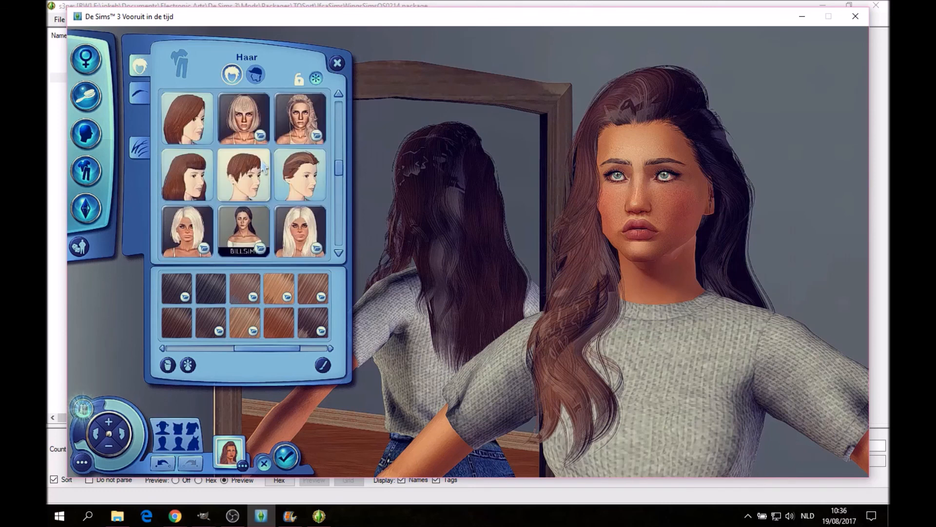
pyautogui.scroll(-5, 262, 167)
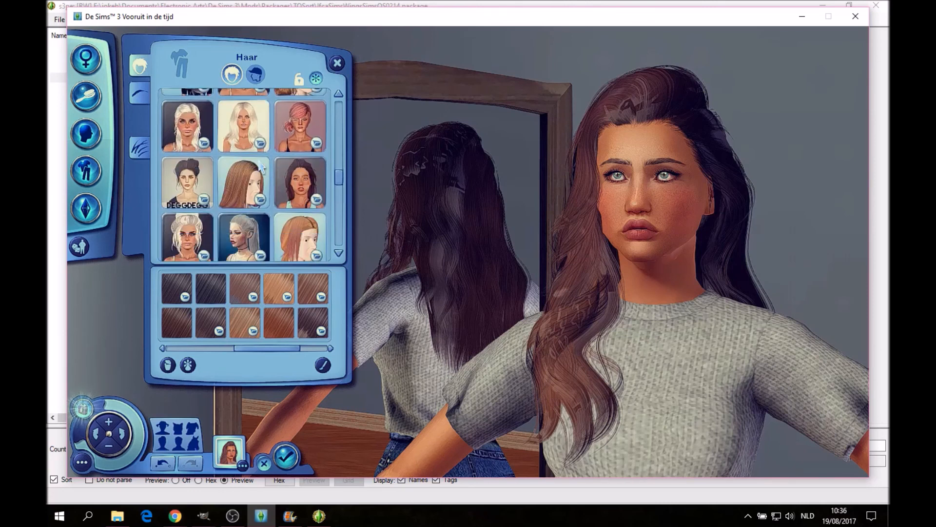
pyautogui.scroll(-2, 262, 168)
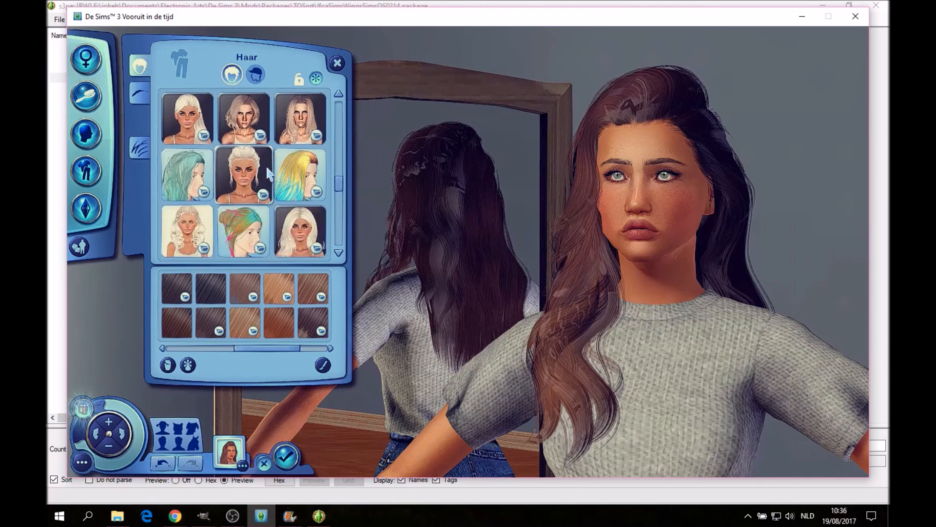
pyautogui.scroll(-1, 263, 171)
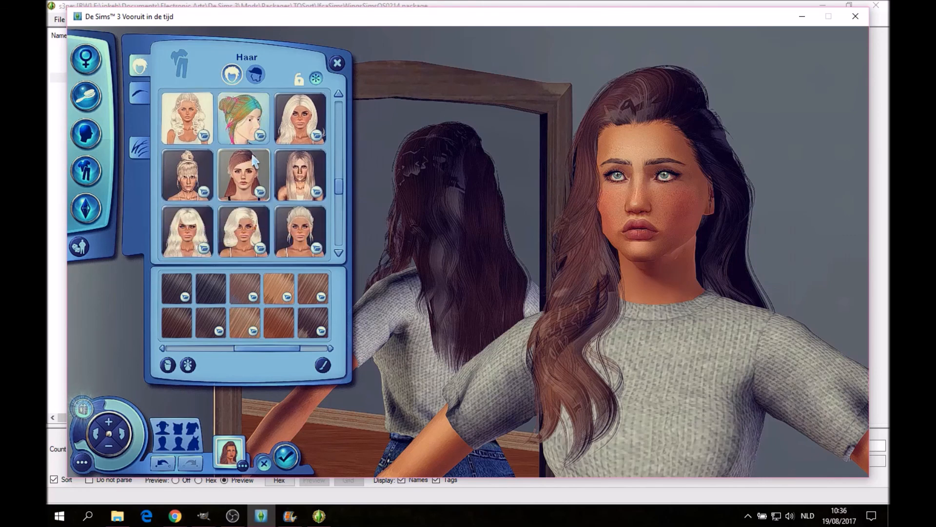
pyautogui.scroll(-8, 255, 161)
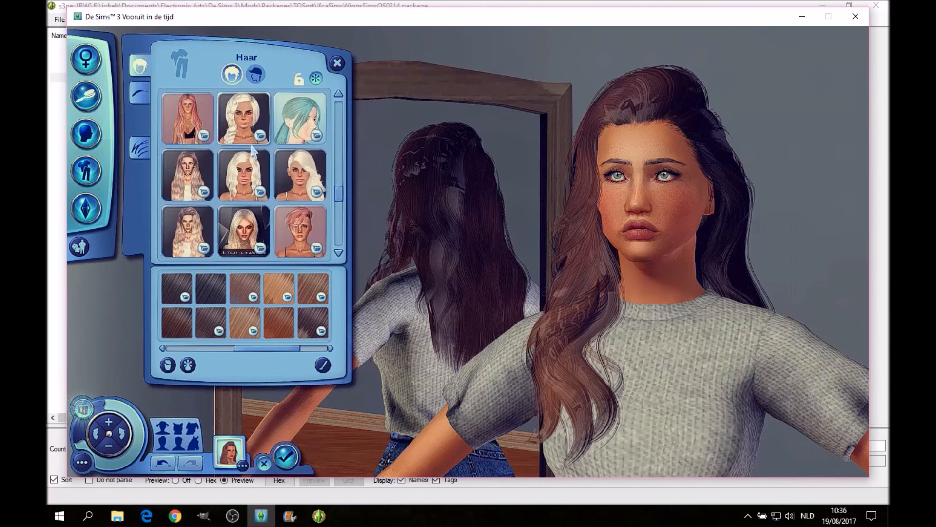